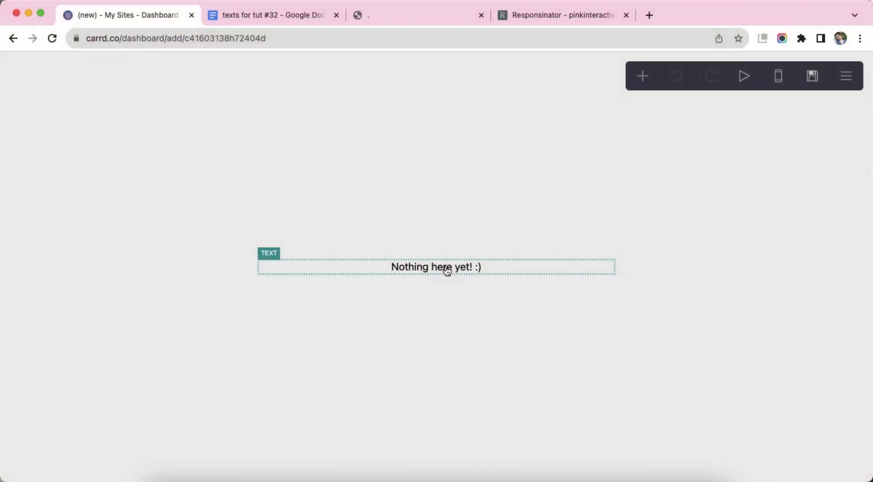
Step: Delete the placeholder text element and set the page style to Box
{"action": "left_click", "coordinate": [57, 448]}
{"action": "left_click", "coordinate": [409, 296]}
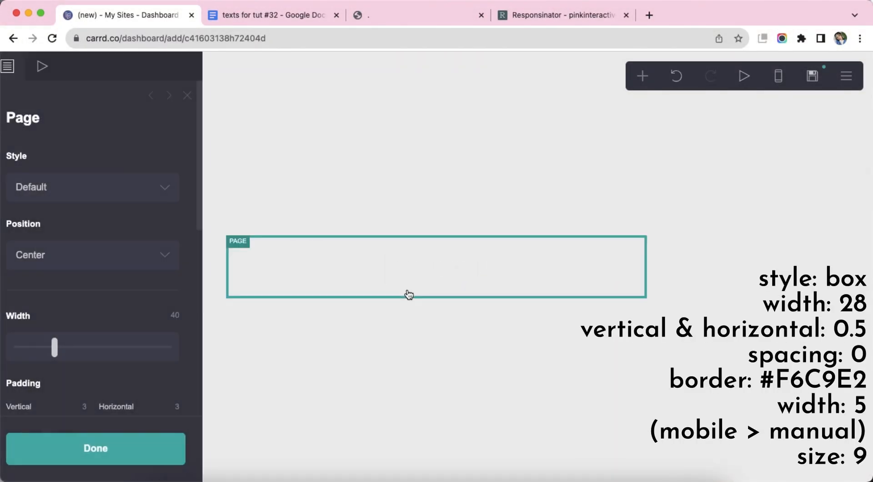
{"action": "left_click", "coordinate": [133, 190]}
{"action": "left_click", "coordinate": [132, 200]}
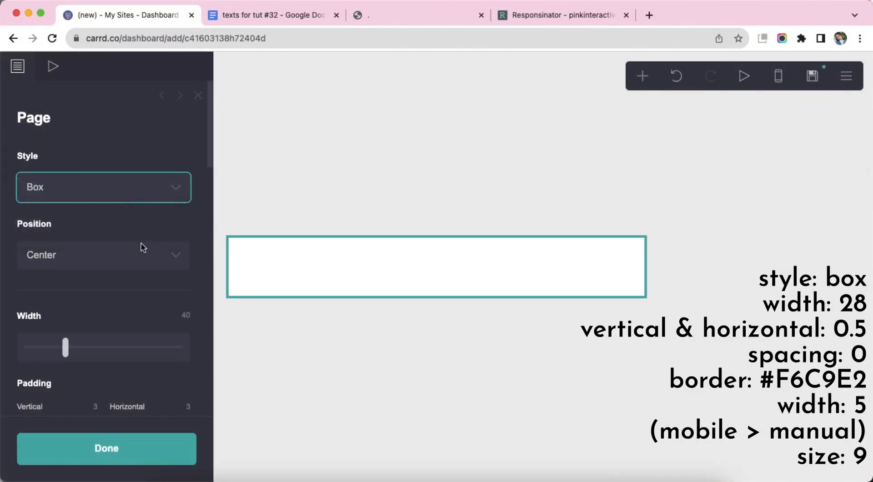
Step: Set the page width to 28, its vertical and horizontal padding to 0.5, and its contents spacing to 0
{"action": "left_click", "coordinate": [187, 316]}
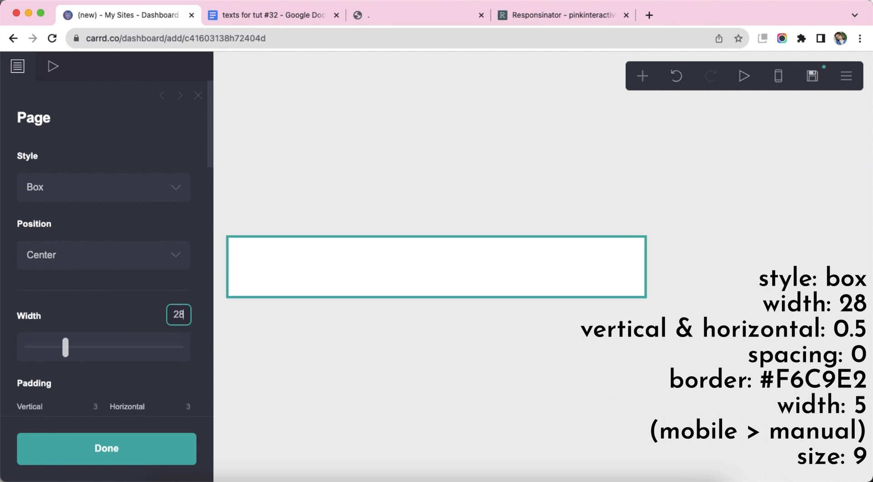
{"action": "key", "text": "Return"}
{"action": "scroll", "coordinate": [131, 313], "scroll_direction": "down", "scroll_amount": 5}
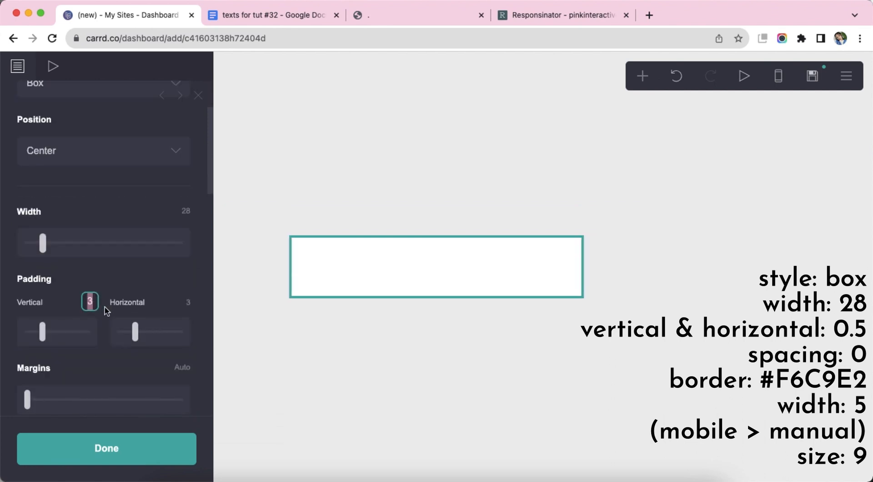
{"action": "type", "text": "0.5"}
{"action": "key", "text": "Return"}
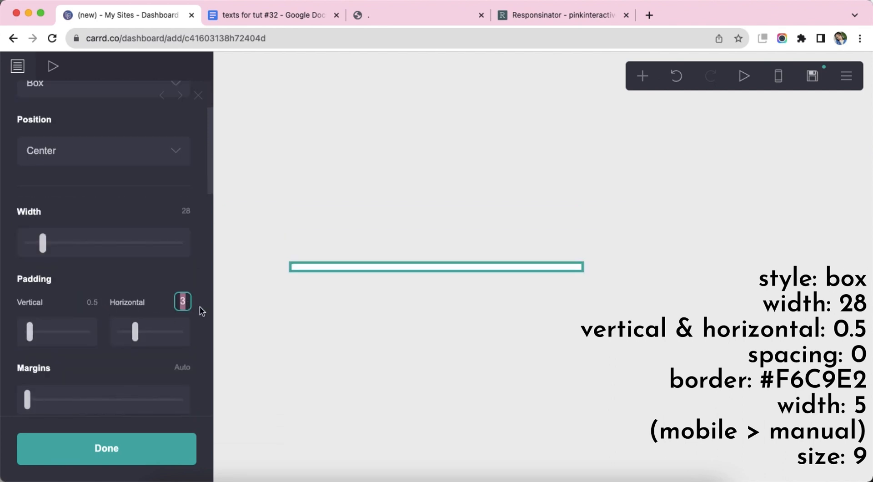
{"action": "scroll", "coordinate": [159, 330], "scroll_direction": "down", "scroll_amount": 15}
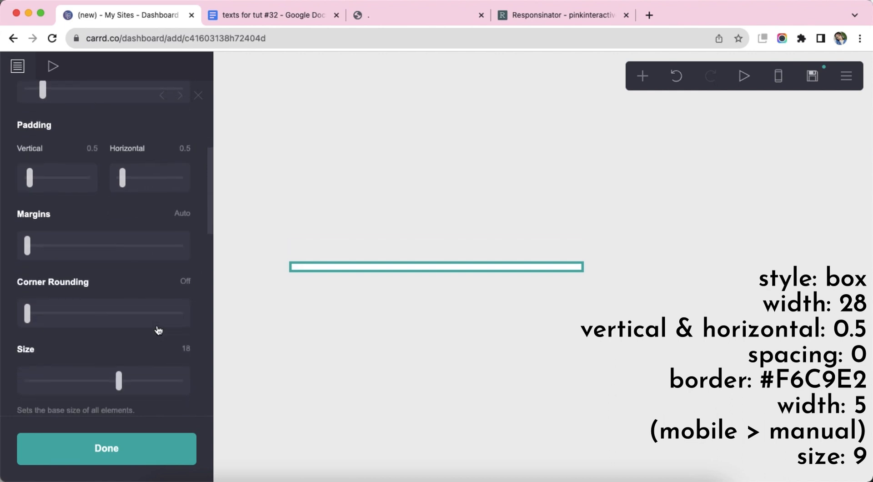
{"action": "left_click_drag", "start_coordinate": [46, 333], "coordinate": [17, 340]}
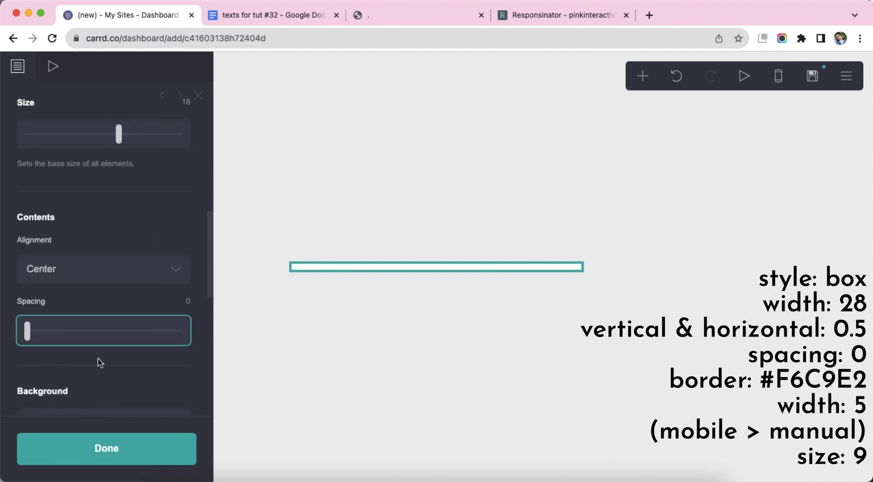
Step: Give the page a border with colour #F6C9E2 and width 5
{"action": "scroll", "coordinate": [99, 362], "scroll_direction": "down", "scroll_amount": 8}
{"action": "scroll", "coordinate": [100, 362], "scroll_direction": "down", "scroll_amount": 6}
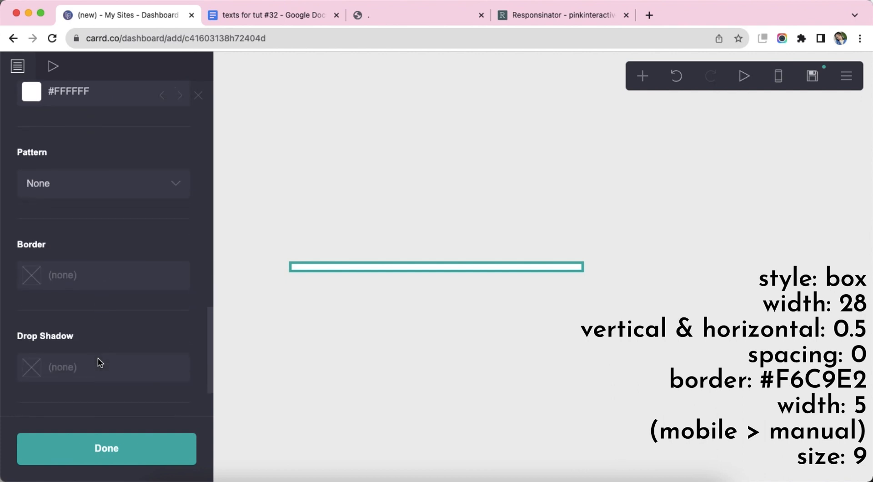
{"action": "left_click", "coordinate": [115, 273]}
{"action": "type", "text": "#F6C9E2"}
{"action": "key", "text": "Return"}
{"action": "type", "text": "5"}
{"action": "key", "text": "Return"}
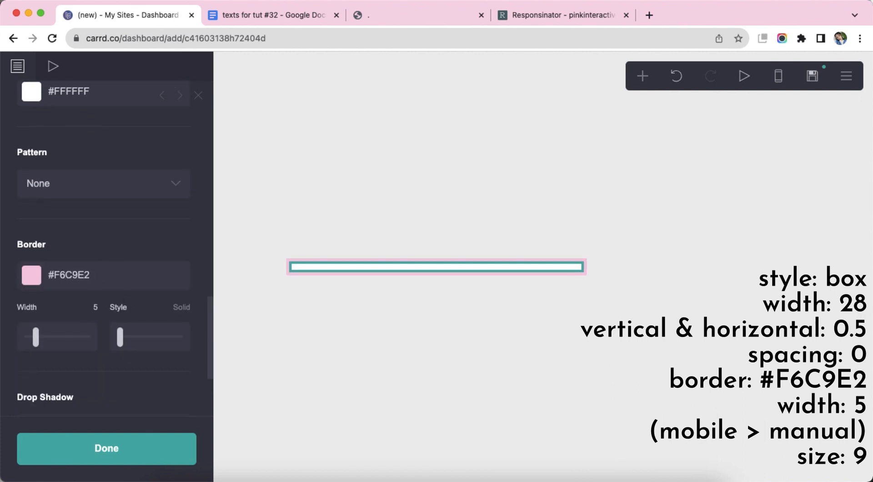
Step: Switch the page's mobile settings to manual and set the mobile size to 9
{"action": "scroll", "coordinate": [107, 316], "scroll_direction": "down", "scroll_amount": 5}
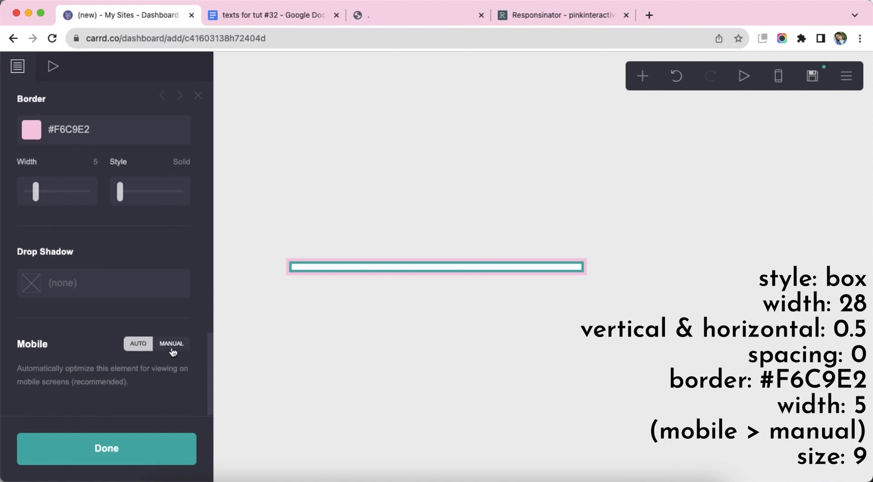
{"action": "left_click", "coordinate": [172, 346]}
{"action": "scroll", "coordinate": [178, 353], "scroll_direction": "down", "scroll_amount": 10}
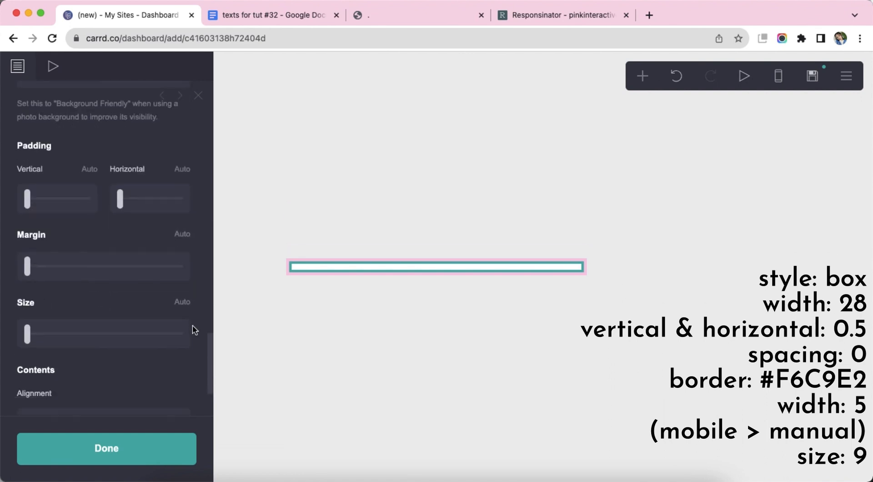
{"action": "key", "text": "Return"}
Step: Set the page's On Section Change animation to Fade In and close the settings
{"action": "scroll", "coordinate": [125, 298], "scroll_direction": "up", "scroll_amount": 20}
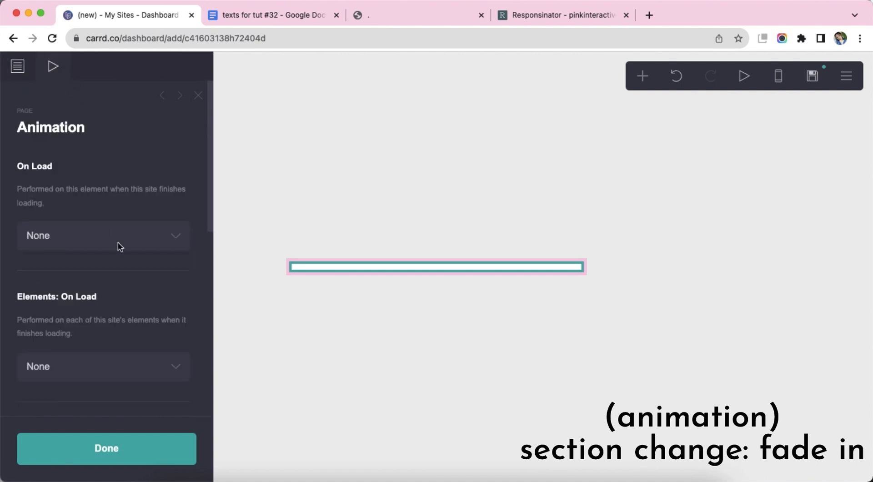
{"action": "scroll", "coordinate": [117, 243], "scroll_direction": "down", "scroll_amount": 5}
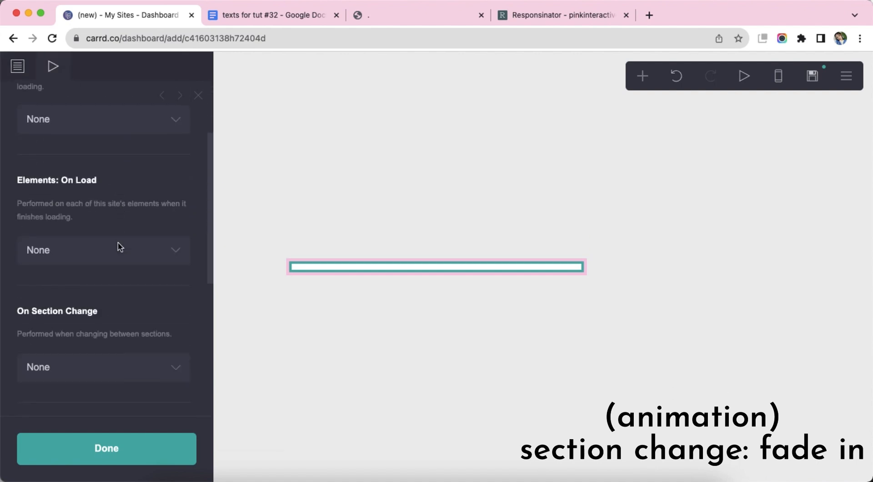
{"action": "left_click", "coordinate": [124, 287]}
{"action": "left_click", "coordinate": [124, 301]}
{"action": "left_click", "coordinate": [410, 357]}
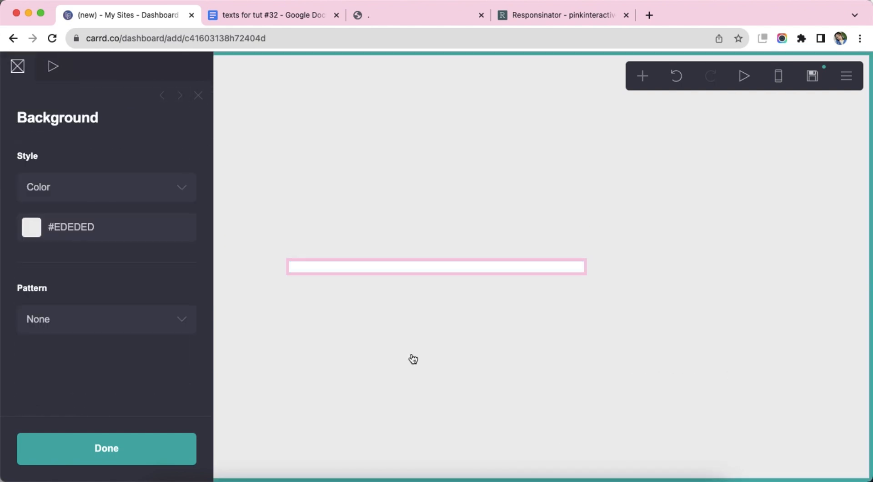
{"action": "left_click", "coordinate": [416, 357]}
Step: Add a container to the page with vertical padding 0.375, horizontal padding 1 and contents aligned left
{"action": "left_click", "coordinate": [642, 77]}
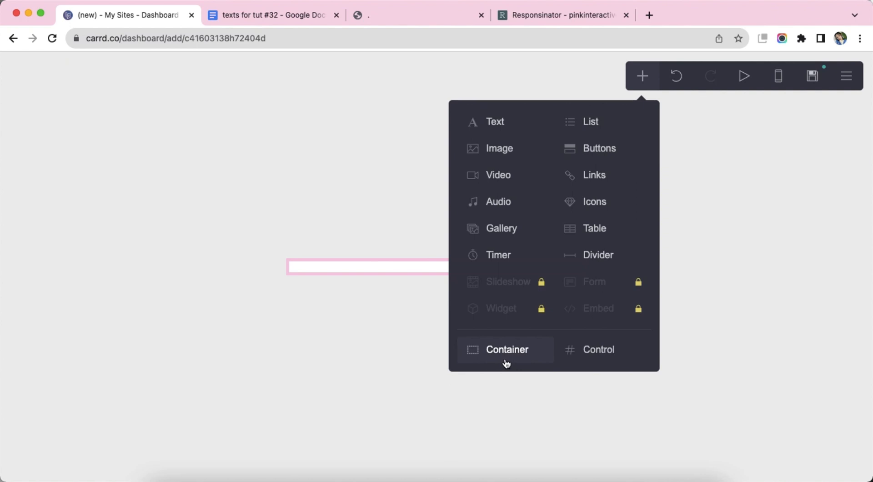
{"action": "left_click", "coordinate": [507, 363]}
{"action": "left_click", "coordinate": [53, 68]}
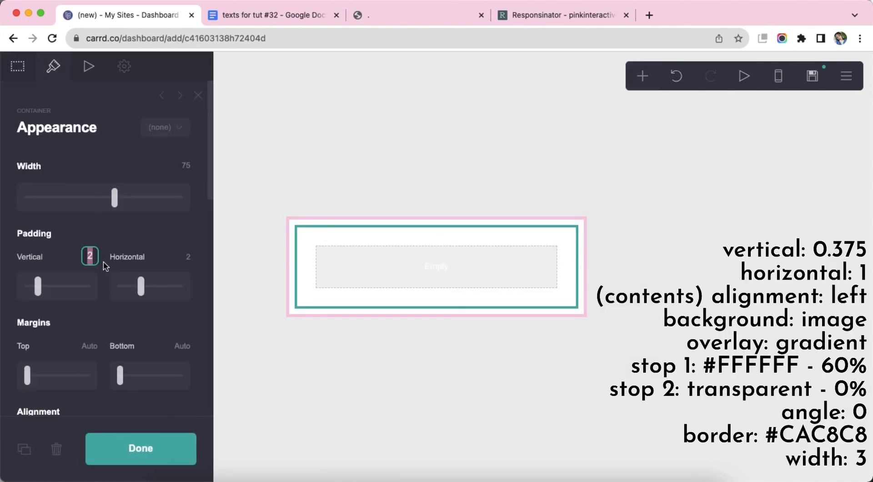
{"action": "type", "text": ".4"}
{"action": "key", "text": "Return"}
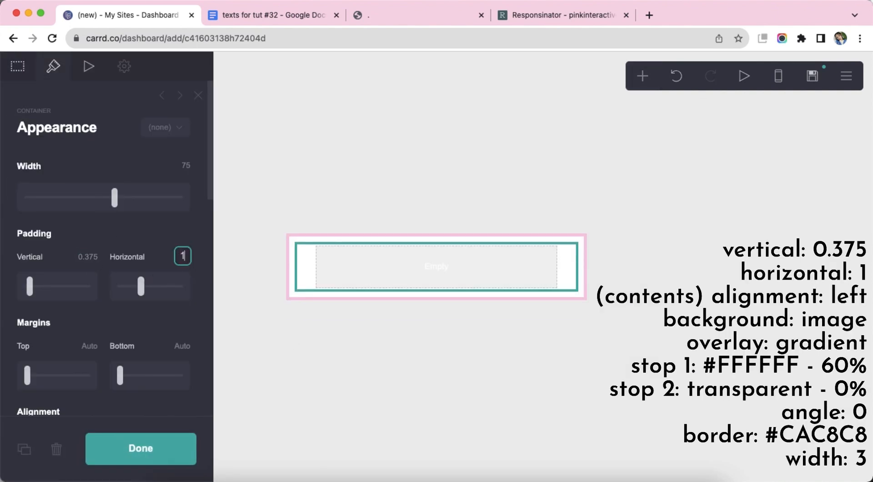
{"action": "key", "text": "Return"}
{"action": "scroll", "coordinate": [98, 341], "scroll_direction": "down", "scroll_amount": 10}
{"action": "left_click", "coordinate": [69, 294]}
{"action": "left_click", "coordinate": [64, 309]}
Step: Use the image "Pink cute Sanrio header.jpeg" from Downloads as the container's background
{"action": "scroll", "coordinate": [113, 273], "scroll_direction": "down", "scroll_amount": 5}
{"action": "left_click", "coordinate": [113, 268]}
{"action": "left_click", "coordinate": [111, 297]}
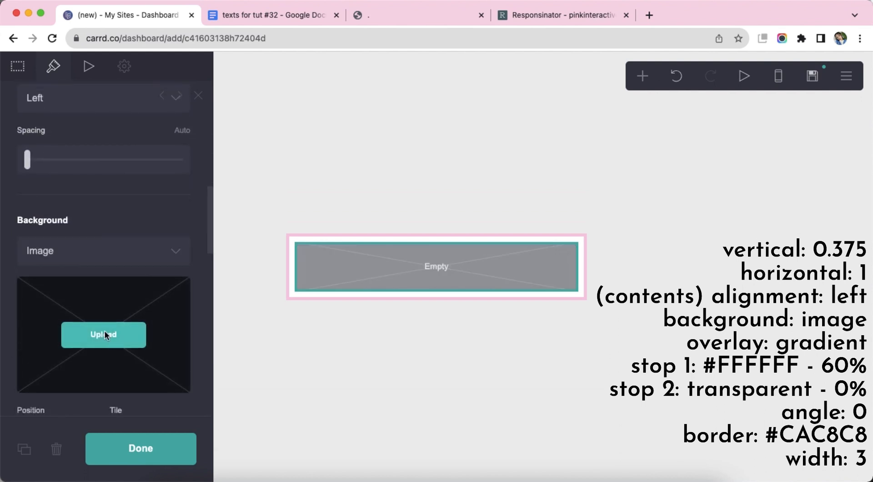
{"action": "left_click", "coordinate": [105, 335]}
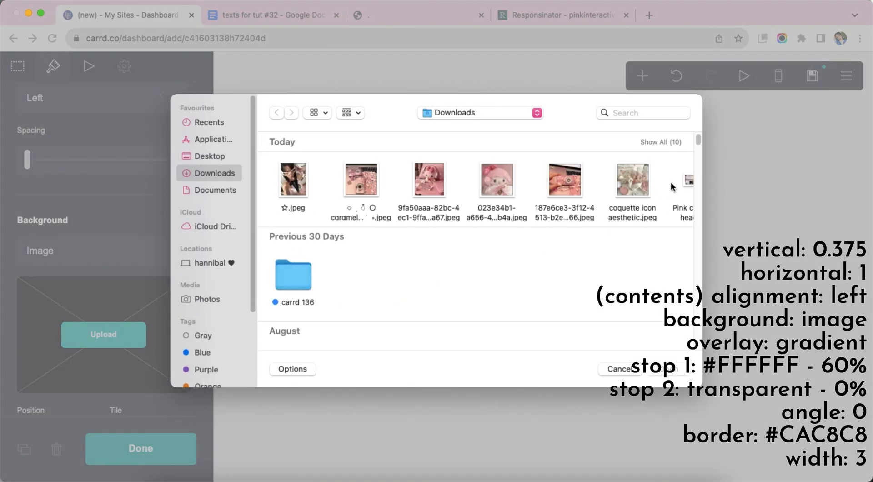
{"action": "left_click", "coordinate": [667, 142]}
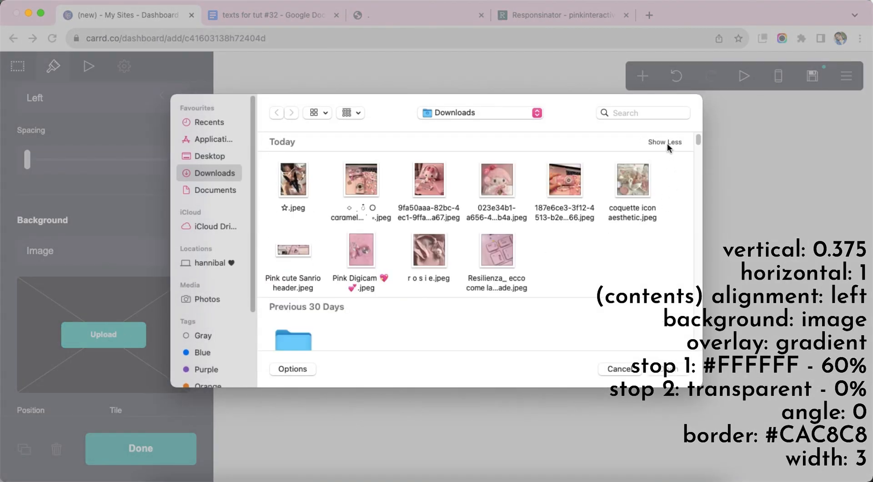
{"action": "double_click", "coordinate": [293, 250]}
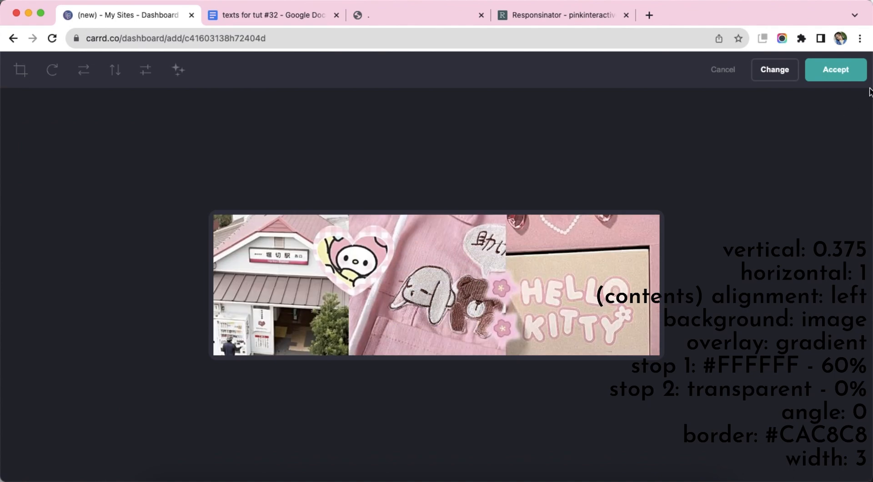
{"action": "left_click", "coordinate": [835, 72]}
Step: Apply a gradient overlay to the container's background image and set the first stop's colour to #FFFFFF
{"action": "scroll", "coordinate": [138, 311], "scroll_direction": "down", "scroll_amount": 4}
{"action": "scroll", "coordinate": [138, 310], "scroll_direction": "down", "scroll_amount": 5}
{"action": "left_click", "coordinate": [135, 283]}
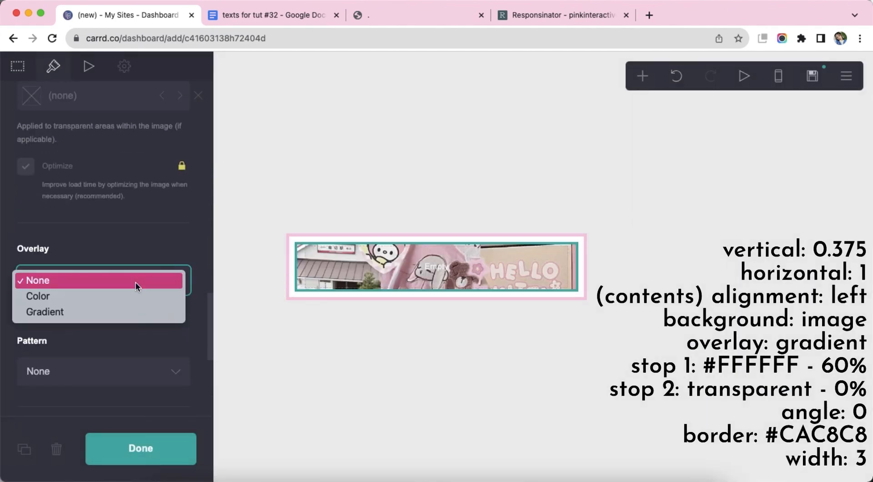
{"action": "left_click", "coordinate": [133, 310]}
{"action": "scroll", "coordinate": [132, 312], "scroll_direction": "down", "scroll_amount": 3}
{"action": "scroll", "coordinate": [130, 313], "scroll_direction": "down", "scroll_amount": 3}
{"action": "left_click", "coordinate": [107, 230]}
{"action": "left_click", "coordinate": [67, 255]}
{"action": "left_click_drag", "start_coordinate": [68, 255], "coordinate": [10, 236]}
{"action": "key", "text": "BackSpace"}
{"action": "key", "text": "BackSpace"}
{"action": "key", "text": "Return"}
Step: Make the second stop of the overlay gradient fully transparent with #425FC700
{"action": "left_click", "coordinate": [105, 295]}
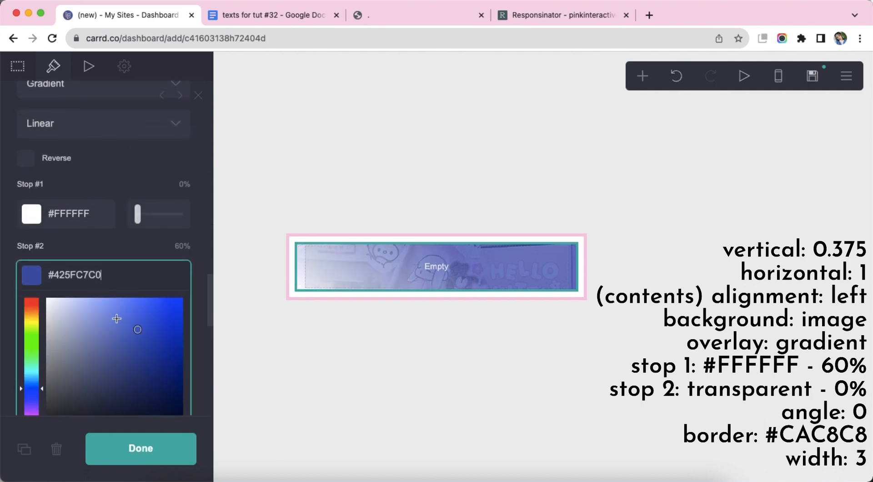
{"action": "scroll", "coordinate": [105, 295], "scroll_direction": "down", "scroll_amount": 3}
{"action": "key", "text": "BackSpace"}
{"action": "key", "text": "BackSpace"}
{"action": "type", "text": "00"}
{"action": "key", "text": "Return"}
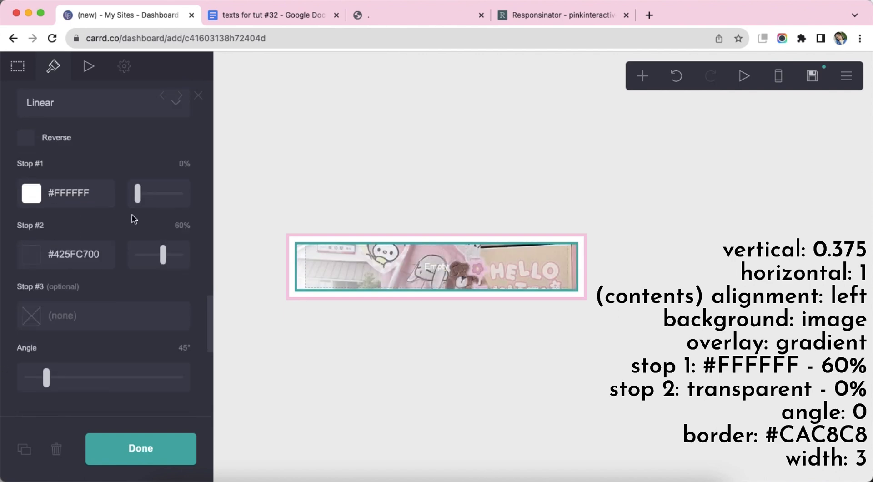
Step: Position the overlay gradient's first stop at 60% and second stop at 0%, with the angle at 0°
{"action": "type", "text": "6"}
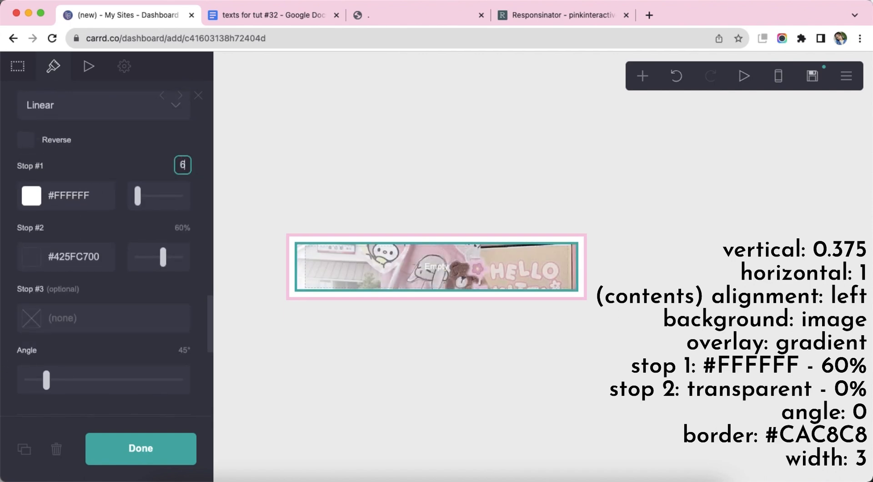
{"action": "type", "text": "0"}
{"action": "key", "text": "Return"}
{"action": "left_click", "coordinate": [136, 265]}
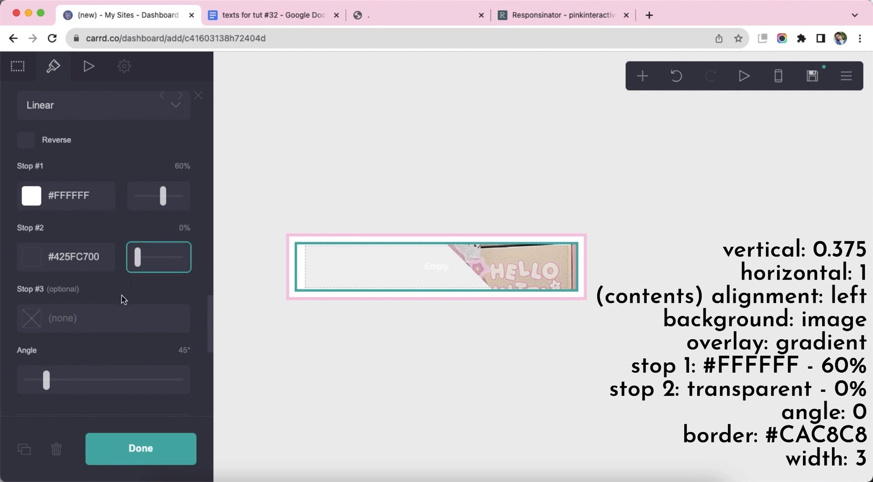
{"action": "scroll", "coordinate": [121, 299], "scroll_direction": "down", "scroll_amount": 2}
{"action": "left_click", "coordinate": [22, 313]}
Step: Give the container a #CAC8C8 border with width 3 and close its settings
{"action": "scroll", "coordinate": [107, 340], "scroll_direction": "down", "scroll_amount": 1}
{"action": "scroll", "coordinate": [107, 340], "scroll_direction": "down", "scroll_amount": 4}
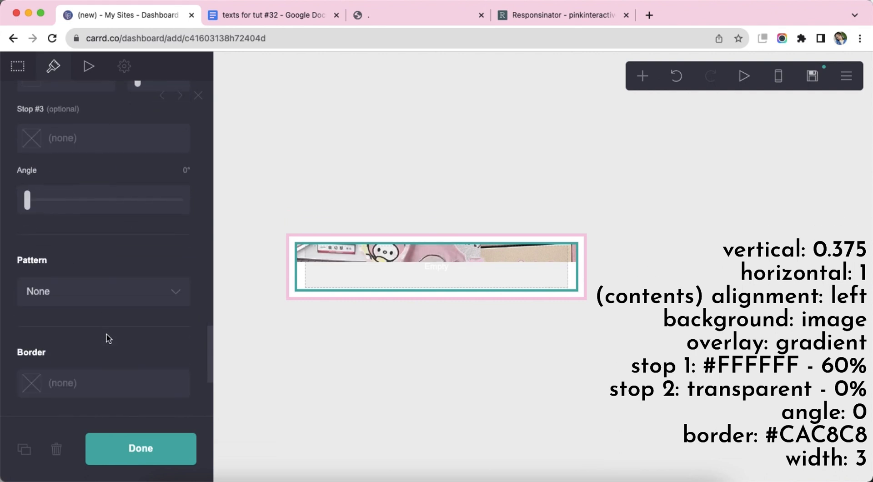
{"action": "left_click", "coordinate": [109, 310]}
{"action": "type", "text": "#CAC8C8"}
{"action": "key", "text": "Return"}
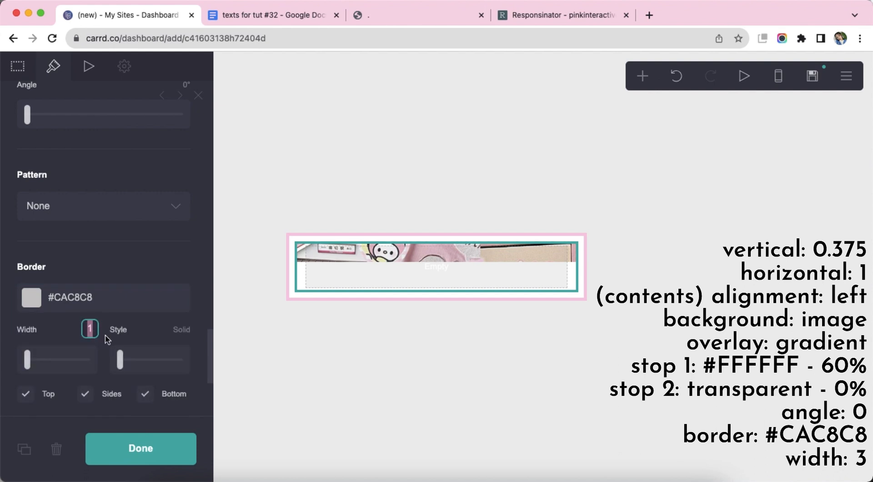
{"action": "type", "text": "3"}
{"action": "key", "text": "Return"}
{"action": "scroll", "coordinate": [109, 337], "scroll_direction": "down", "scroll_amount": 5}
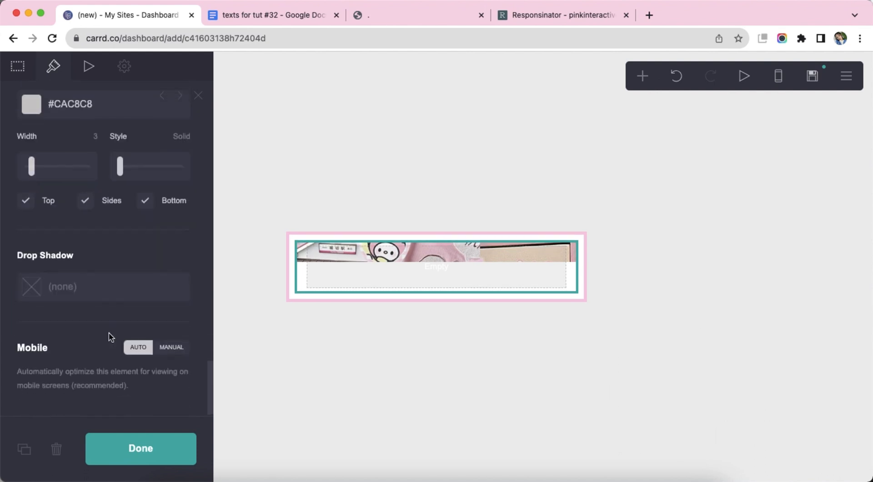
{"action": "left_click", "coordinate": [405, 383]}
Step: Add a horizontal divider inside the container and make its colour transparent (#00000000)
{"action": "left_click", "coordinate": [643, 76]}
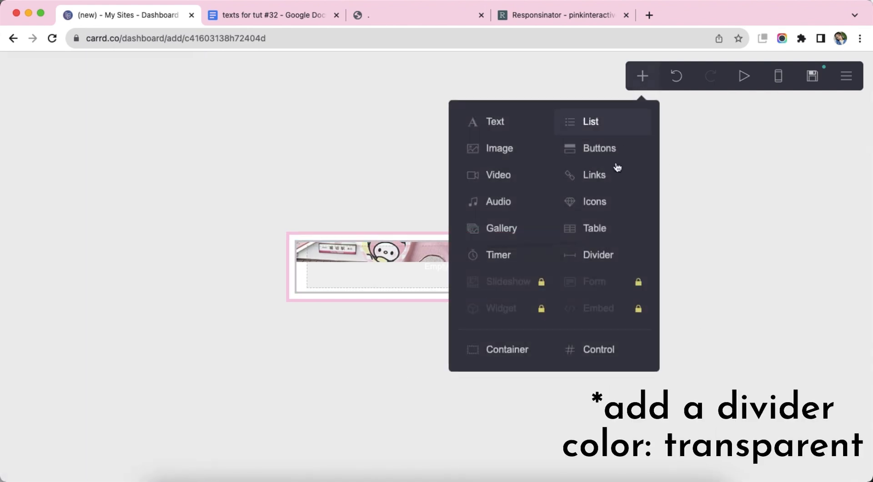
{"action": "left_click", "coordinate": [598, 256]}
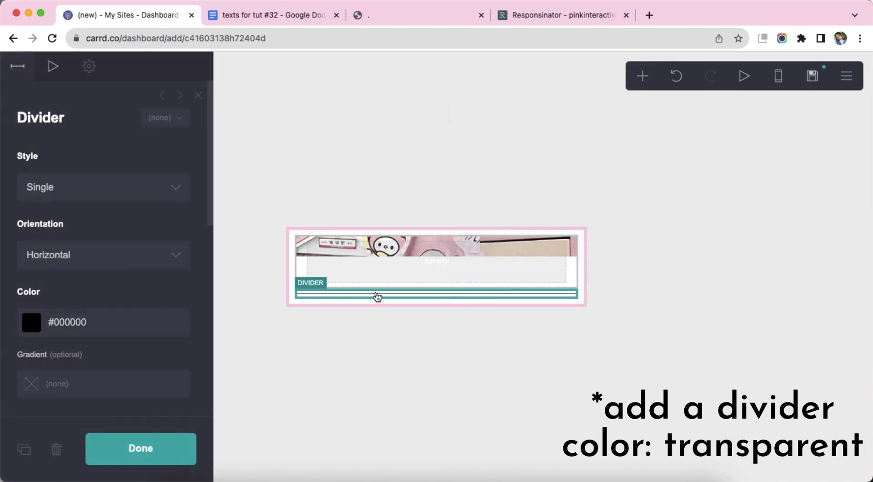
{"action": "scroll", "coordinate": [132, 268], "scroll_direction": "down", "scroll_amount": 2}
{"action": "left_click", "coordinate": [144, 258]}
{"action": "scroll", "coordinate": [111, 296], "scroll_direction": "down", "scroll_amount": 1}
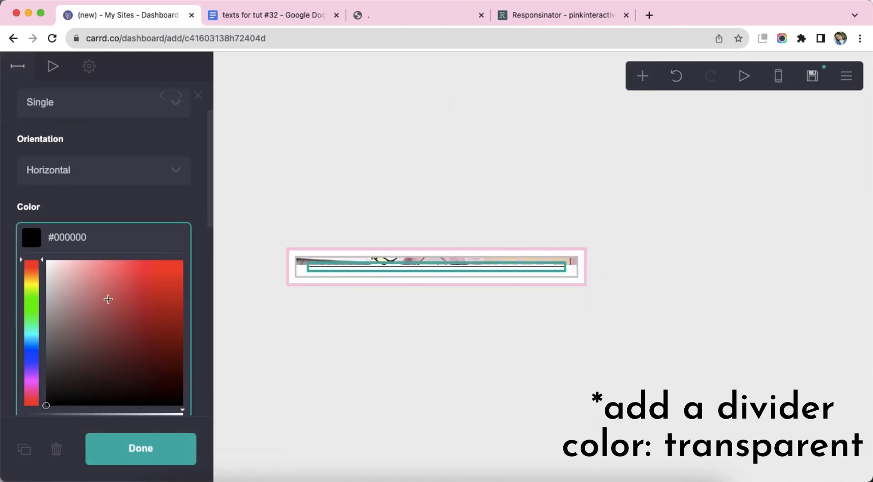
{"action": "scroll", "coordinate": [61, 378], "scroll_direction": "down", "scroll_amount": 2}
{"action": "left_click_drag", "start_coordinate": [48, 353], "coordinate": [2, 350]}
{"action": "left_click", "coordinate": [118, 144]}
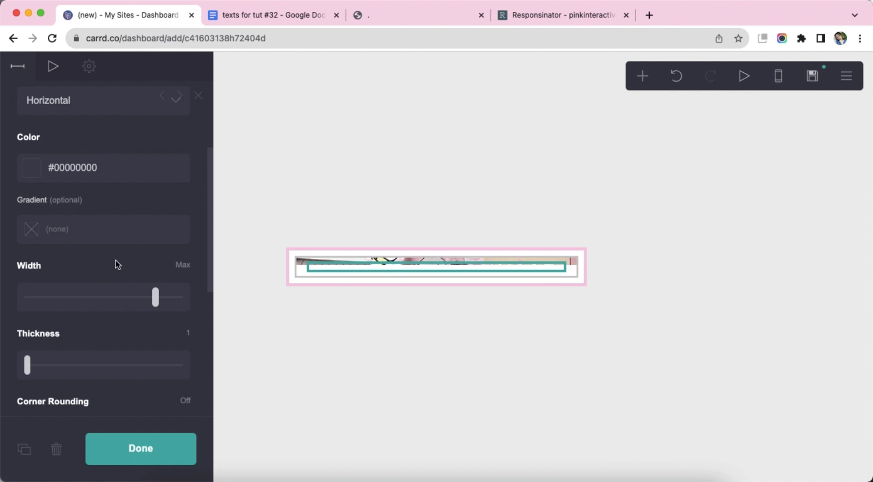
{"action": "scroll", "coordinate": [117, 255], "scroll_direction": "up", "scroll_amount": 3}
Step: Add a gallery element below the divider and upload ☆.jpeg from Downloads as its first image
{"action": "left_click", "coordinate": [643, 76]}
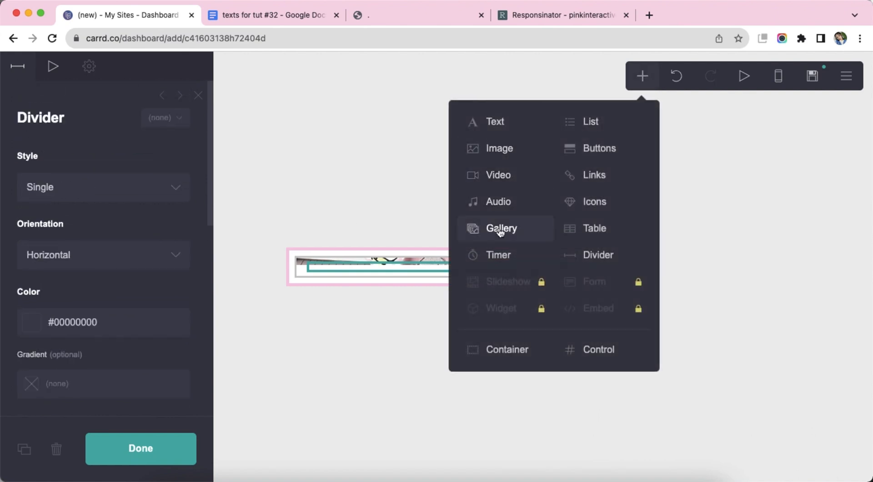
{"action": "left_click", "coordinate": [497, 229]}
{"action": "left_click", "coordinate": [83, 177]}
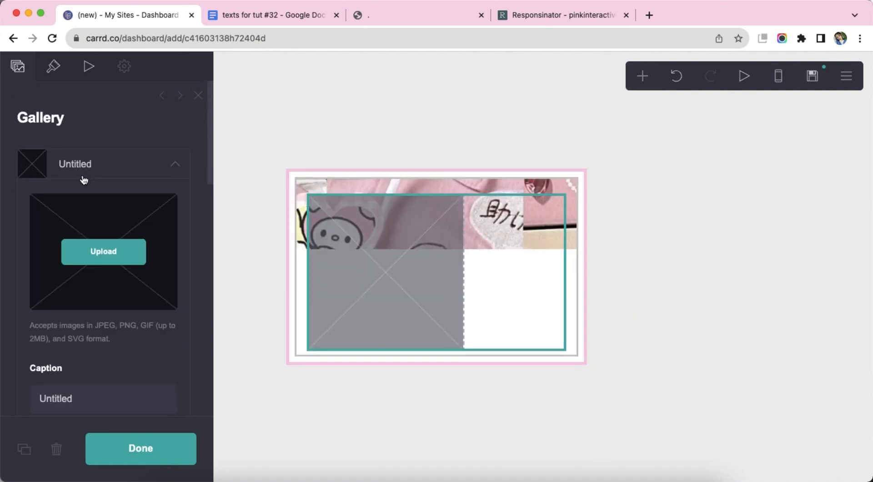
{"action": "left_click", "coordinate": [97, 268]}
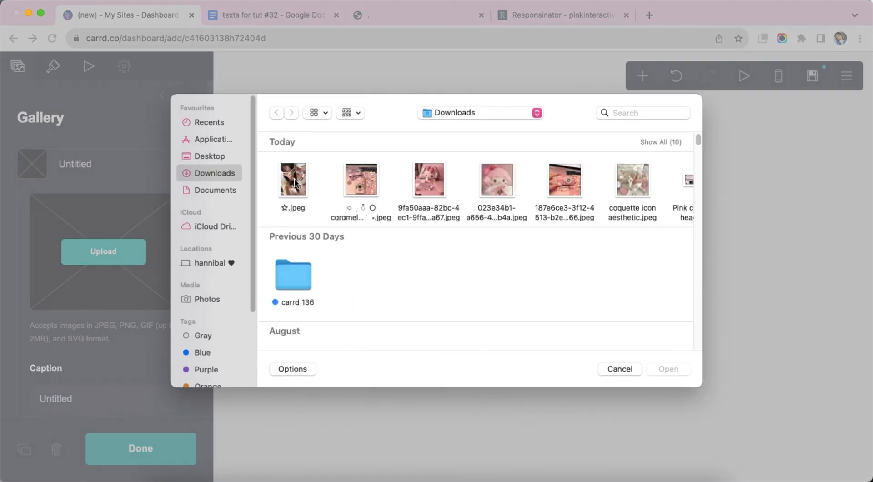
{"action": "left_click", "coordinate": [284, 174]}
{"action": "double_click", "coordinate": [285, 176]}
Step: Crop the uploaded gallery image to a square covering the upper part of the photo and accept it
{"action": "left_click", "coordinate": [20, 75]}
{"action": "left_click_drag", "start_coordinate": [451, 266], "coordinate": [381, 135]}
{"action": "left_click_drag", "start_coordinate": [465, 276], "coordinate": [574, 384]}
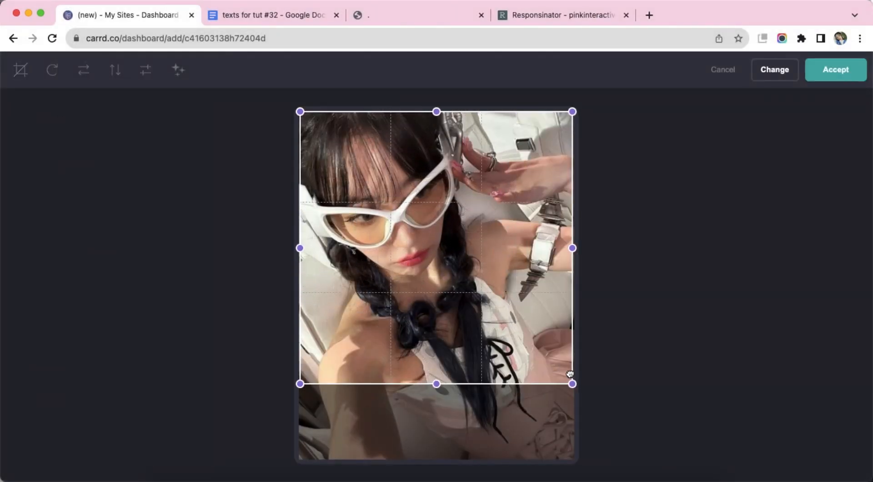
{"action": "left_click", "coordinate": [820, 80]}
Step: Set the gallery images' size to 5.5 and their corner rounding to 12
{"action": "left_click", "coordinate": [55, 73]}
{"action": "left_click", "coordinate": [100, 172]}
{"action": "type", "text": "5"}
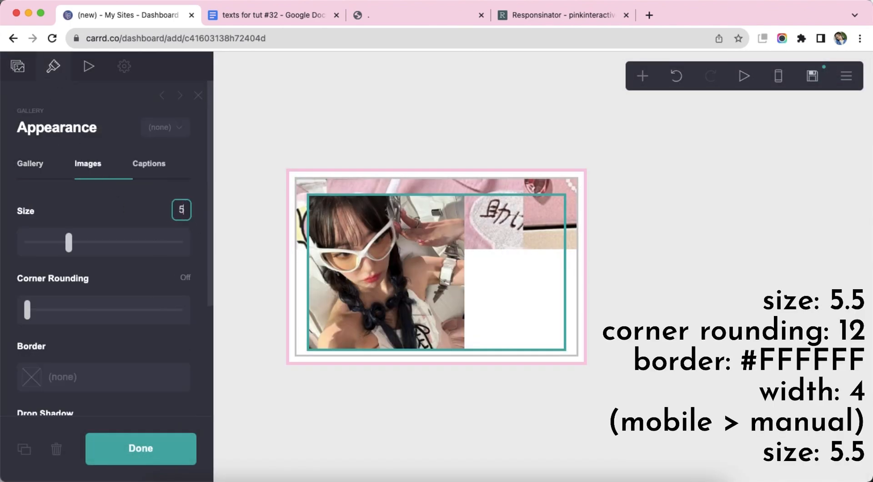
{"action": "type", "text": ".5"}
{"action": "key", "text": "Return"}
{"action": "left_click", "coordinate": [186, 322]}
Step: Give the gallery image a #FFFFFF border with width 4
{"action": "scroll", "coordinate": [132, 335], "scroll_direction": "down", "scroll_amount": 3}
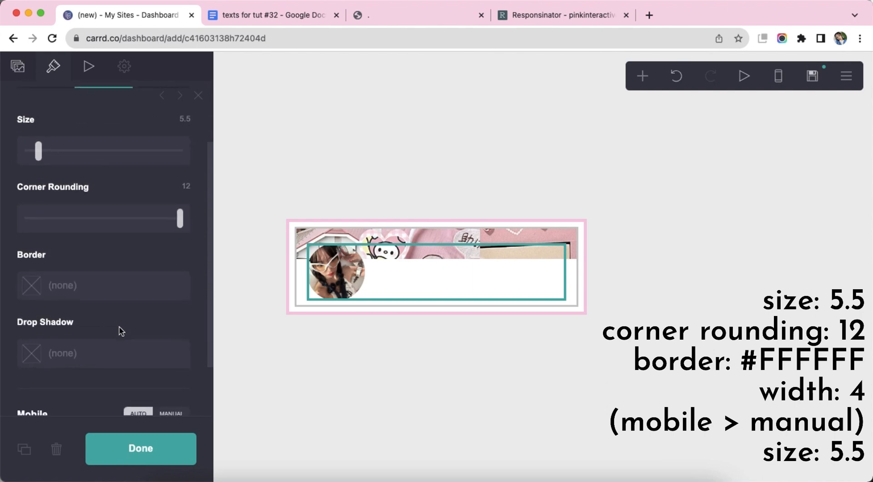
{"action": "left_click", "coordinate": [89, 274]}
{"action": "left_click_drag", "start_coordinate": [56, 295], "coordinate": [20, 262]}
{"action": "left_click", "coordinate": [84, 240]}
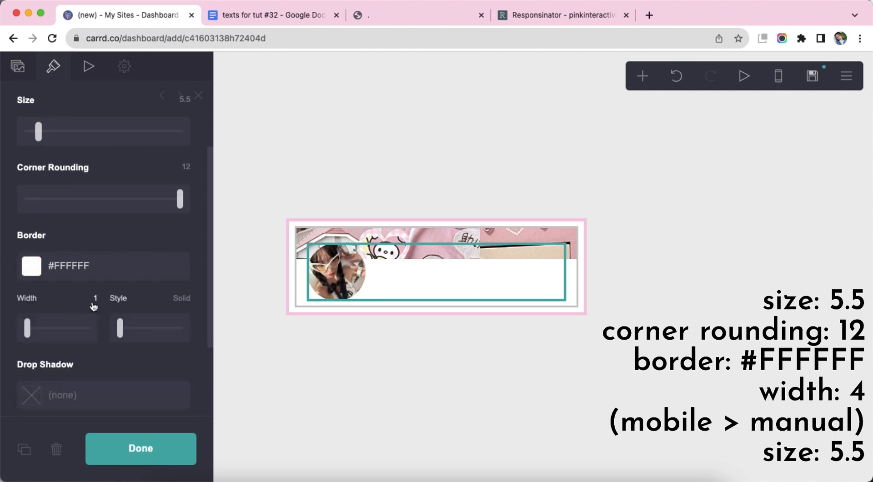
{"action": "type", "text": "4"}
{"action": "key", "text": "Return"}
Step: Set the gallery's mobile settings to manual with image size 5.5, close them and return to the desktop view
{"action": "scroll", "coordinate": [104, 309], "scroll_direction": "down", "scroll_amount": 3}
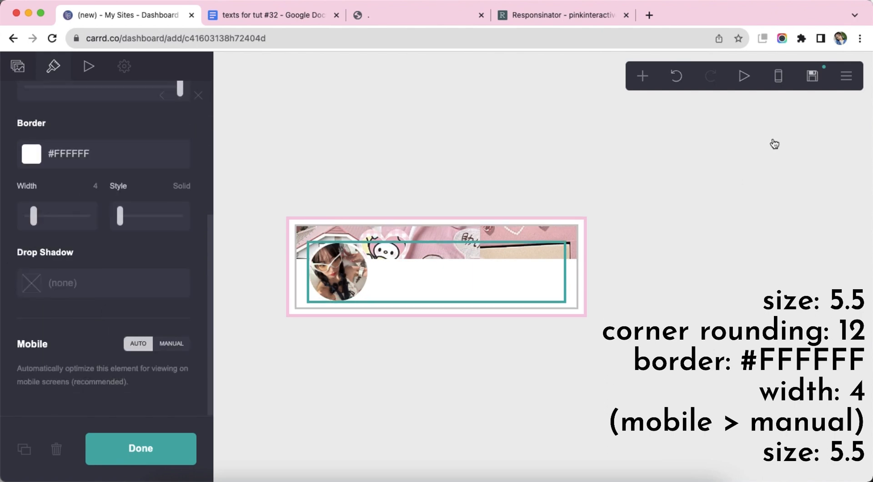
{"action": "left_click", "coordinate": [783, 85]}
{"action": "left_click", "coordinate": [176, 351]}
{"action": "scroll", "coordinate": [177, 352], "scroll_direction": "down", "scroll_amount": 3}
{"action": "left_click", "coordinate": [187, 335]}
{"action": "type", "text": "5."}
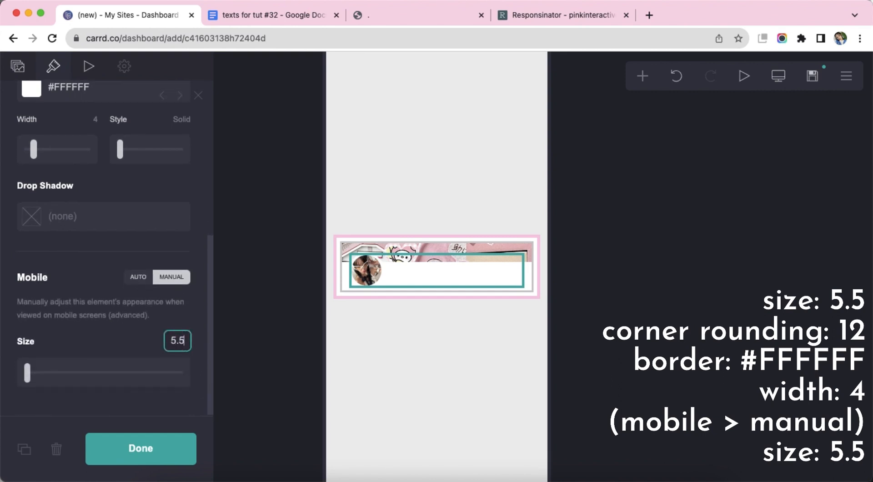
{"action": "type", "text": "5"}
{"action": "key", "text": "Return"}
{"action": "left_click", "coordinate": [449, 358]}
{"action": "left_click", "coordinate": [449, 358]}
{"action": "left_click", "coordinate": [782, 81]}
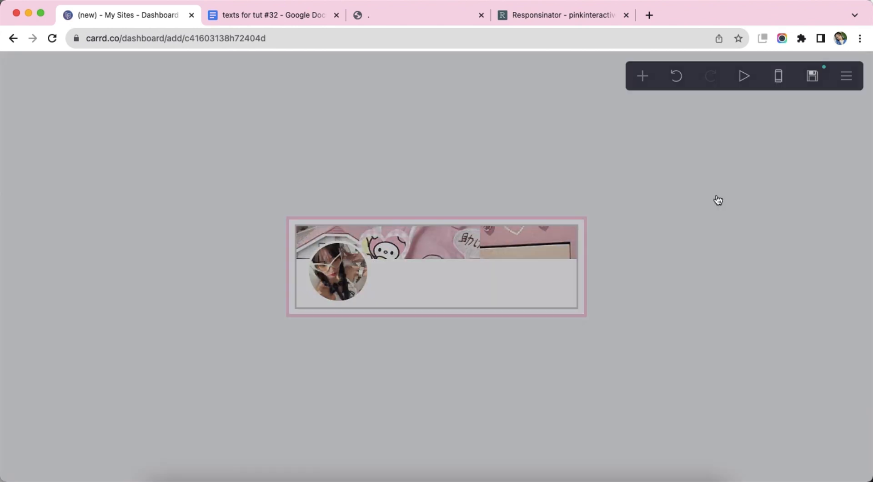
{"action": "left_click", "coordinate": [522, 276]}
{"action": "left_click", "coordinate": [643, 77]}
{"action": "left_click", "coordinate": [532, 118]}
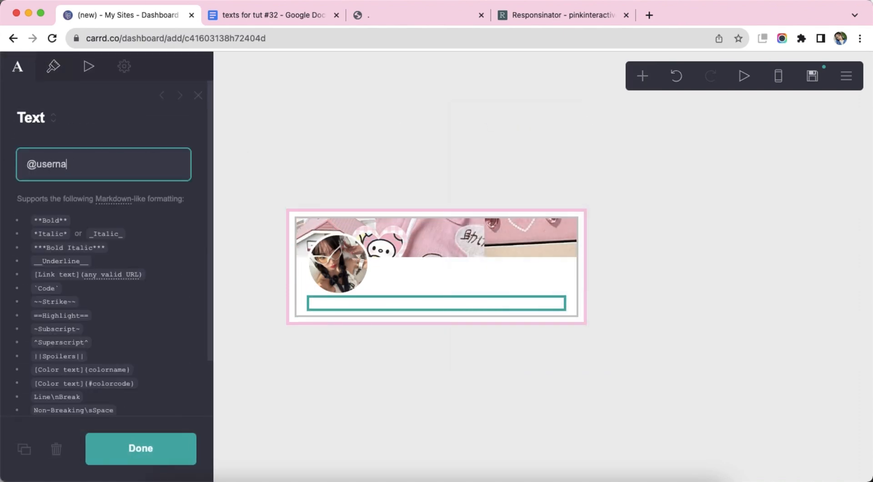
{"action": "left_click", "coordinate": [53, 66]}
{"action": "left_click", "coordinate": [125, 196]}
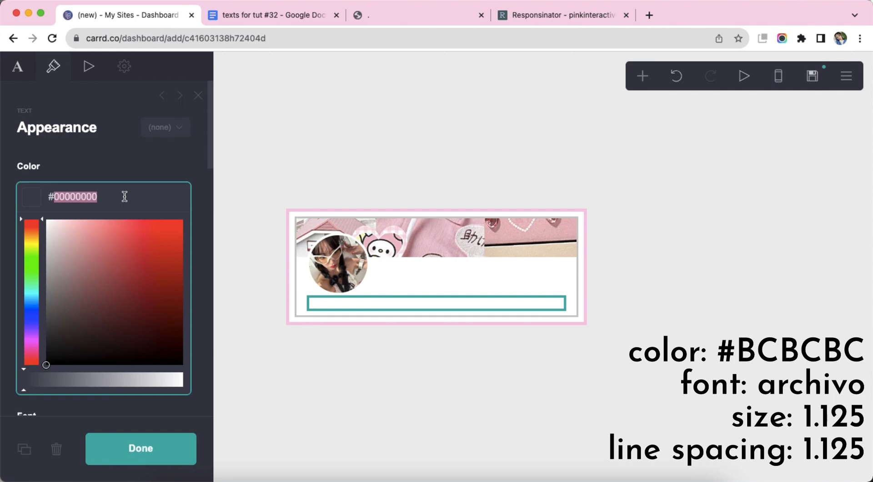
{"action": "type", "text": "#BCBCBC"}
{"action": "key", "text": "Return"}
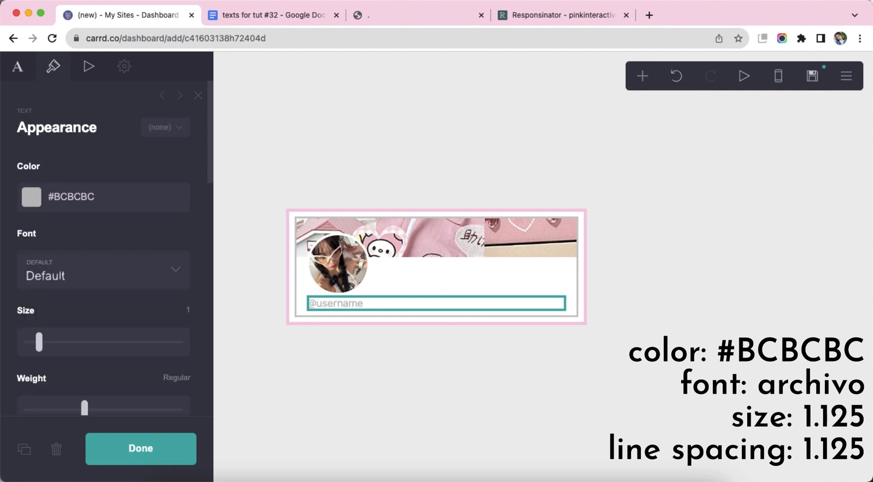
{"action": "left_click", "coordinate": [127, 263]}
{"action": "scroll", "coordinate": [127, 264], "scroll_direction": "down", "scroll_amount": 2}
{"action": "type", "text": "archivo"}
{"action": "key", "text": "Return"}
{"action": "type", "text": "1.125"}
{"action": "key", "text": "Return"}
{"action": "scroll", "coordinate": [196, 285], "scroll_direction": "down", "scroll_amount": 1}
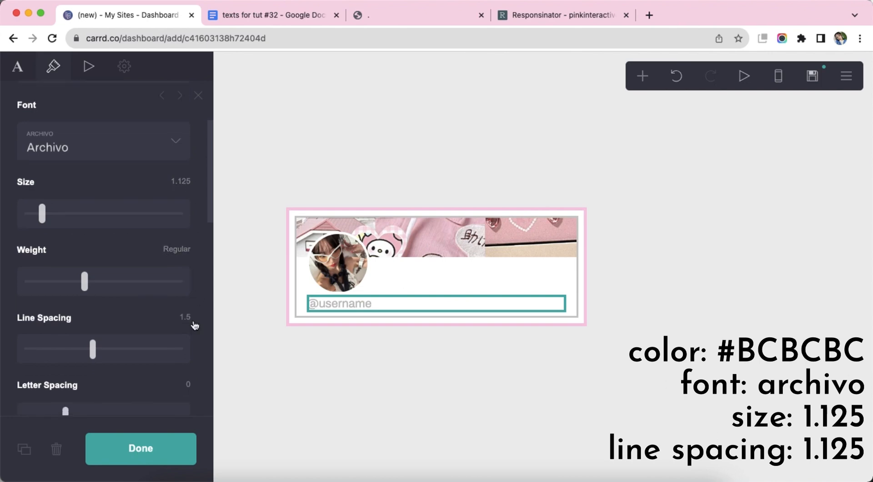
{"action": "type", "text": "1.125"}
{"action": "key", "text": "Return"}
{"action": "left_click", "coordinate": [425, 375]}
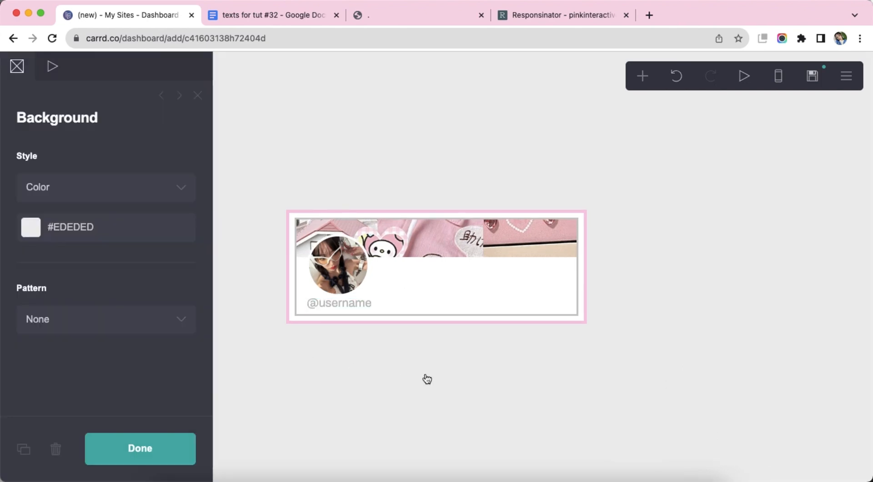
{"action": "left_click", "coordinate": [426, 375]}
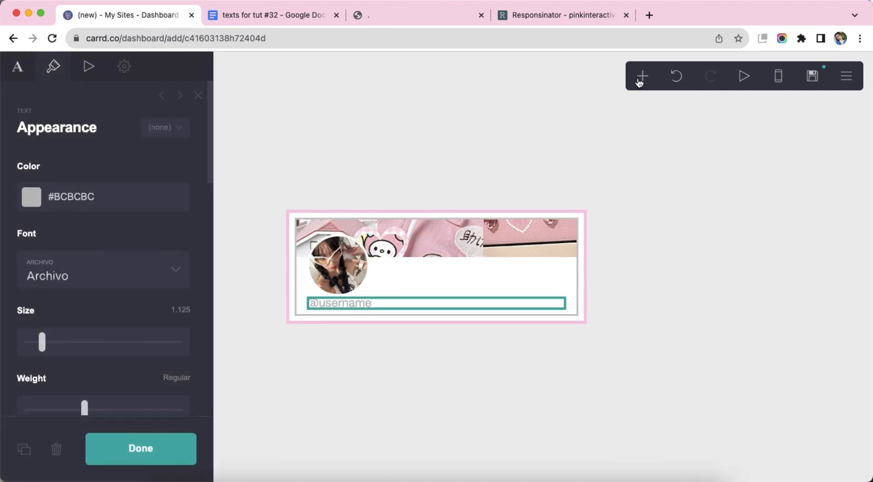
{"action": "left_click", "coordinate": [642, 75]}
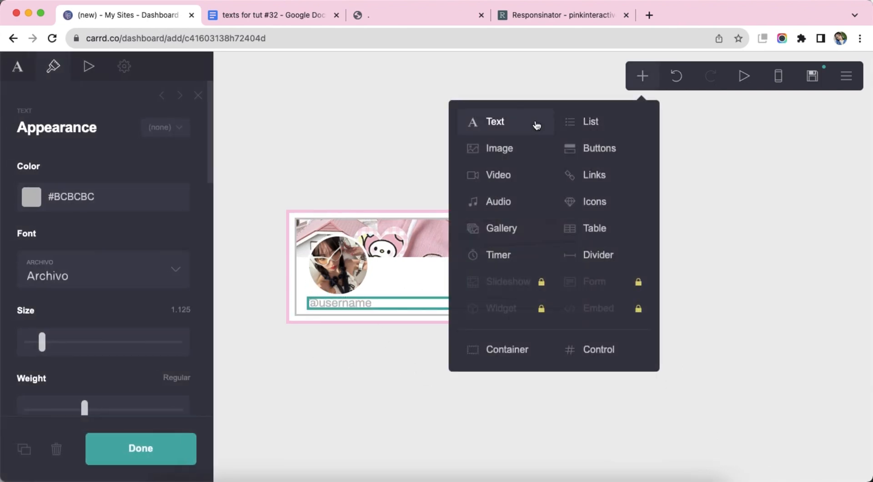
{"action": "left_click", "coordinate": [17, 66]}
{"action": "left_click", "coordinate": [65, 169]}
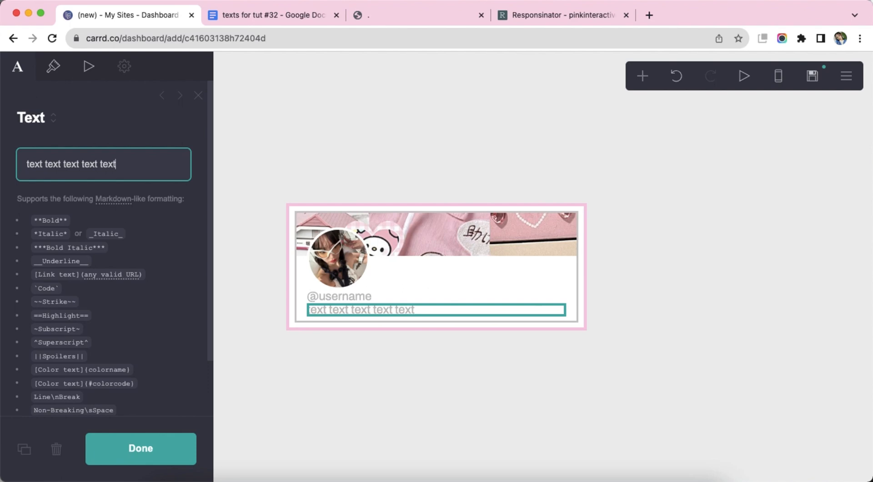
Step: Copy the link line from the Google Docs document and paste "link: [link name](#)" as the Carrd text's second line
{"action": "left_click", "coordinate": [242, 21]}
{"action": "triple_click", "coordinate": [296, 125]}
{"action": "key", "text": "super+c"}
{"action": "right_click", "coordinate": [366, 123]}
{"action": "left_click", "coordinate": [391, 137]}
{"action": "left_click", "coordinate": [154, 16]}
{"action": "key", "text": "Return"}
{"action": "right_click", "coordinate": [96, 184]}
{"action": "left_click", "coordinate": [137, 274]}
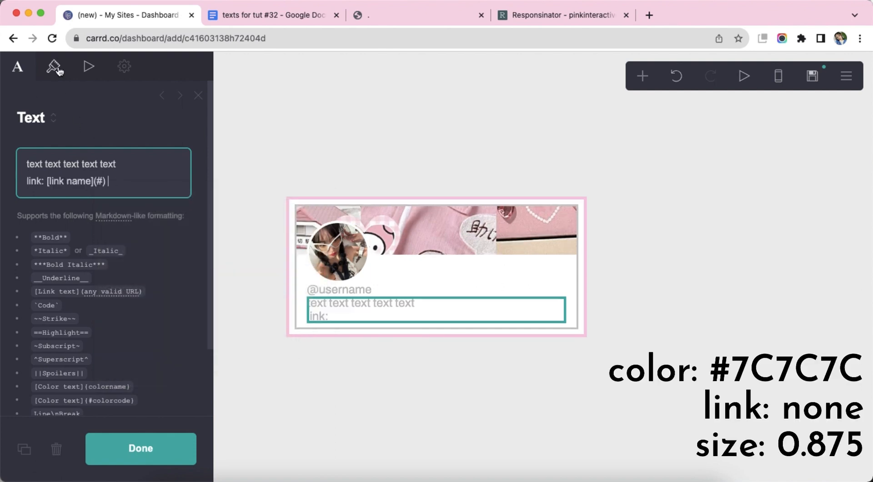
Step: Set the second text's colour to #7C7C7C and clear its link colour
{"action": "left_click", "coordinate": [57, 68]}
{"action": "left_click", "coordinate": [148, 196]}
{"action": "type", "text": "7C7"}
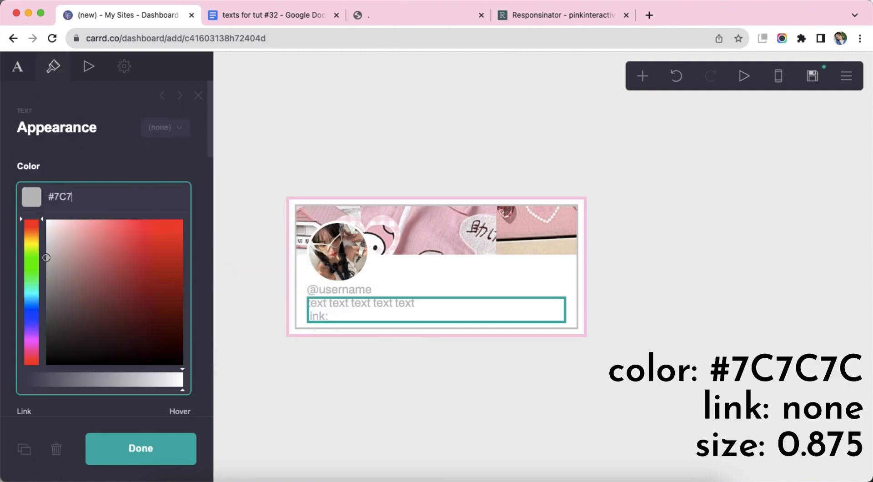
{"action": "type", "text": "C7C"}
{"action": "key", "text": "Return"}
{"action": "left_click", "coordinate": [86, 258]}
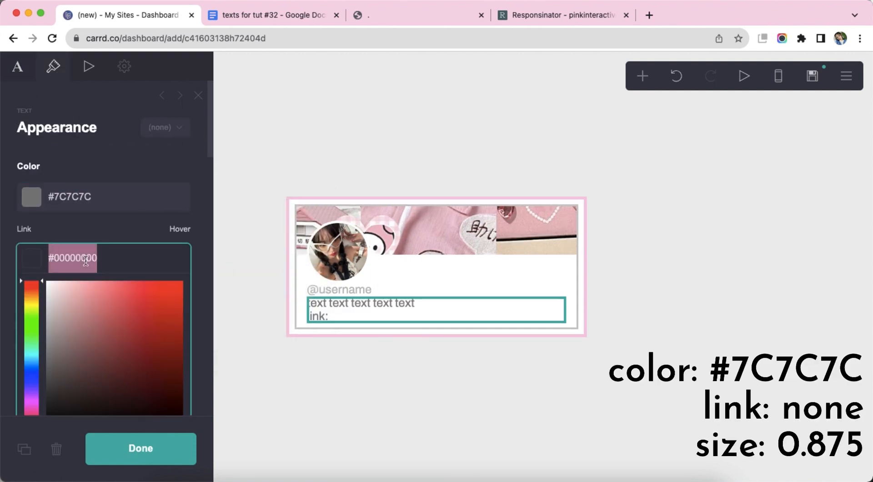
{"action": "key", "text": "BackSpace"}
{"action": "key", "text": "Return"}
Step: Set the second text's size to 0.875, close its settings and check the mobile view
{"action": "scroll", "coordinate": [109, 288], "scroll_direction": "down", "scroll_amount": 2}
{"action": "left_click", "coordinate": [184, 291]}
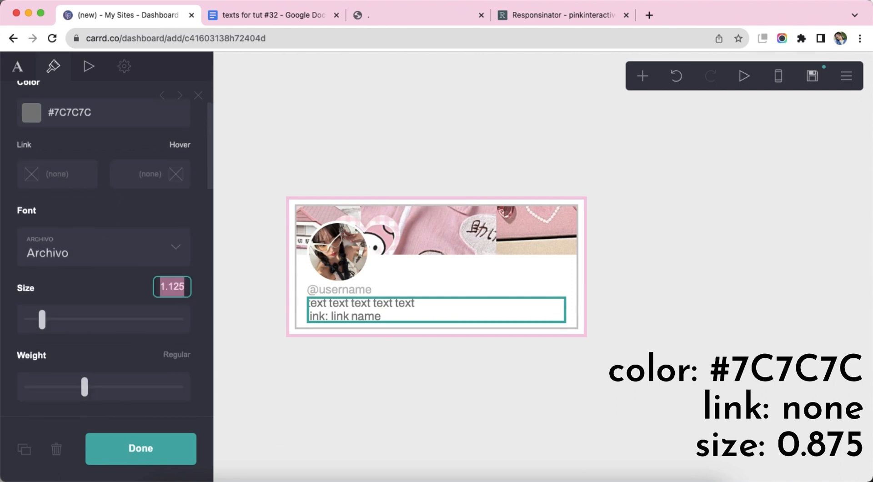
{"action": "type", "text": ".875"}
{"action": "key", "text": "Return"}
{"action": "scroll", "coordinate": [198, 297], "scroll_direction": "down", "scroll_amount": 10}
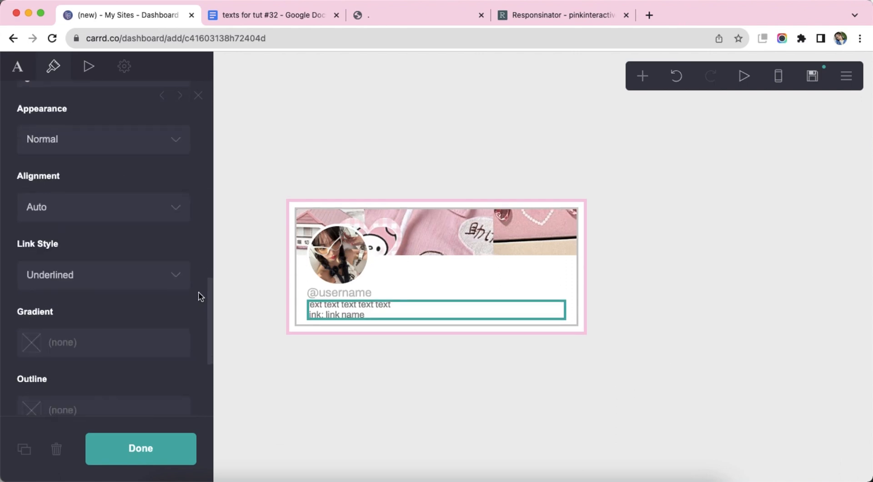
{"action": "scroll", "coordinate": [202, 296], "scroll_direction": "up", "scroll_amount": 10}
{"action": "left_click", "coordinate": [437, 399]}
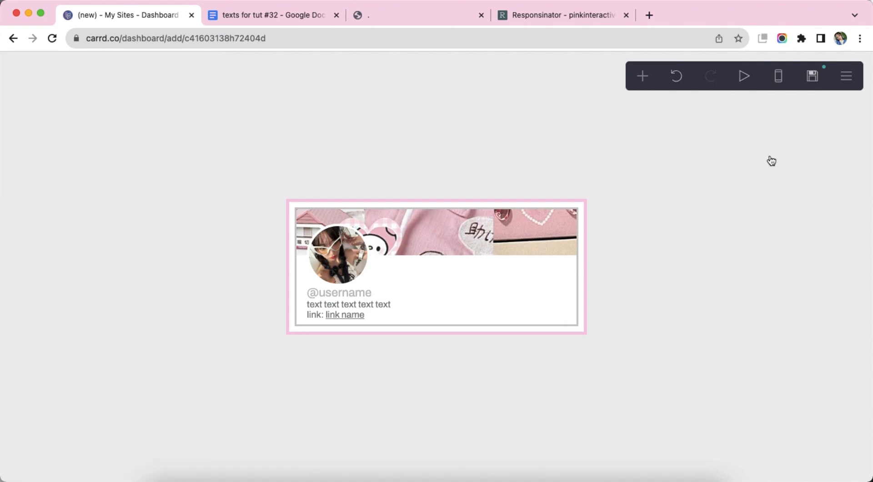
{"action": "left_click", "coordinate": [779, 75]}
{"action": "left_click", "coordinate": [780, 76]}
Step: Add a container of type Columns below the profile section and give it three columns
{"action": "left_click", "coordinate": [642, 76]}
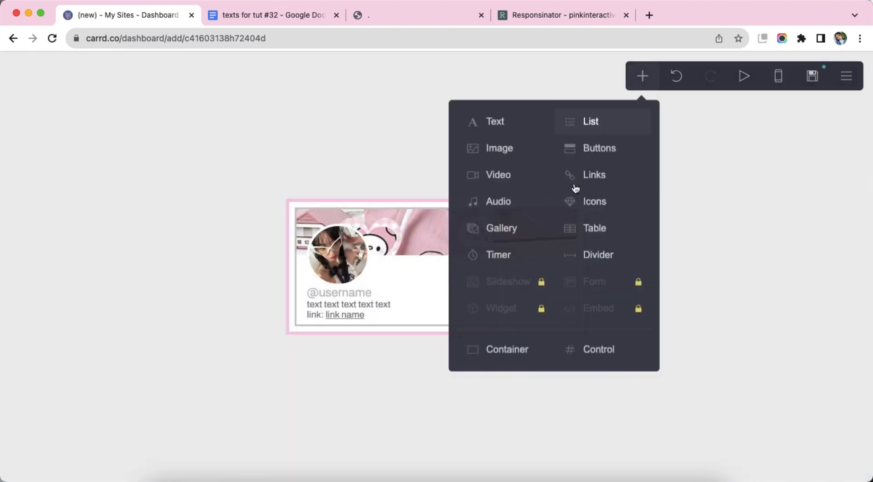
{"action": "left_click", "coordinate": [507, 352]}
{"action": "left_click", "coordinate": [17, 67]}
{"action": "left_click", "coordinate": [83, 190]}
{"action": "left_click", "coordinate": [87, 203]}
{"action": "left_click", "coordinate": [113, 357]}
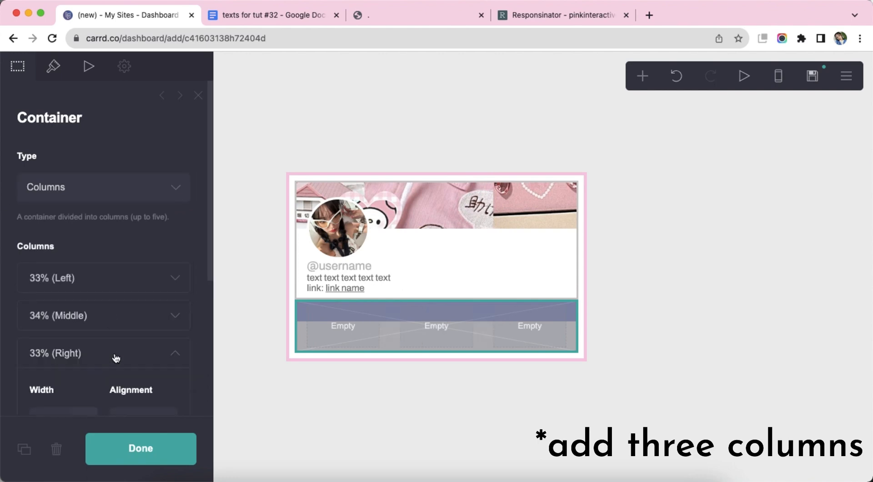
Step: Set the columns container's horizontal padding to 0.375 and gutters to 0.25
{"action": "left_click", "coordinate": [54, 69]}
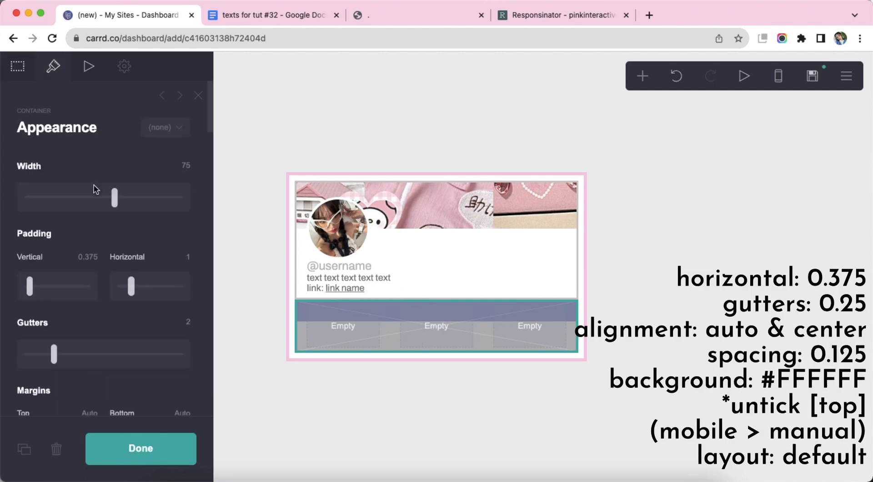
{"action": "type", "text": "0.375"}
{"action": "key", "text": "Return"}
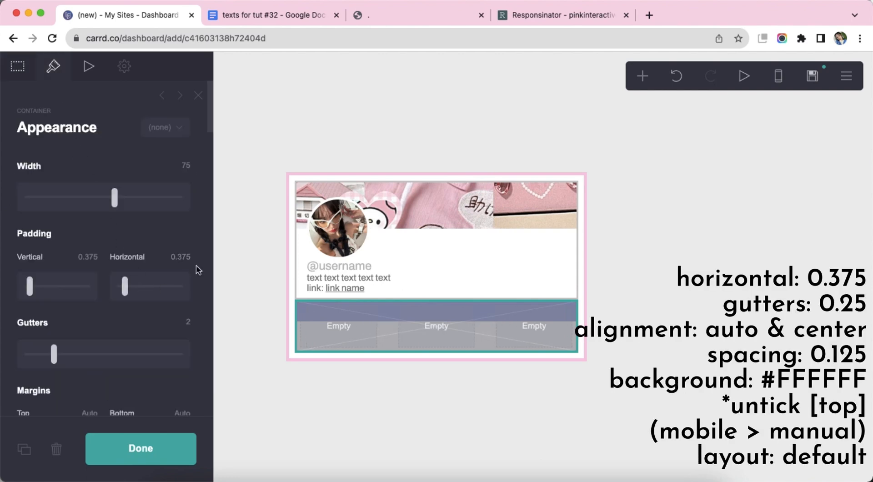
{"action": "type", "text": "0.25"}
{"action": "key", "text": "Return"}
Step: Align the container's contents to Auto and Center, and set their spacing to 0.125
{"action": "scroll", "coordinate": [121, 328], "scroll_direction": "down", "scroll_amount": 9}
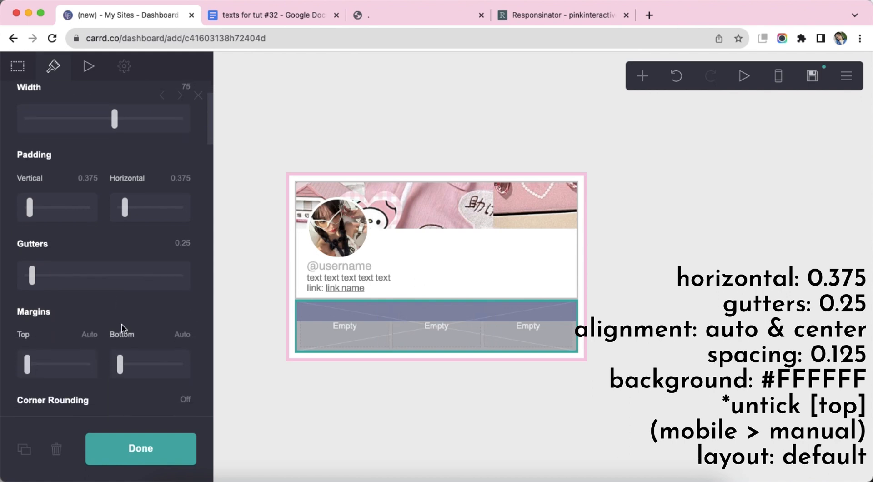
{"action": "left_click", "coordinate": [75, 269]}
{"action": "left_click", "coordinate": [37, 254]}
{"action": "left_click", "coordinate": [150, 269]}
{"action": "left_click", "coordinate": [137, 286]}
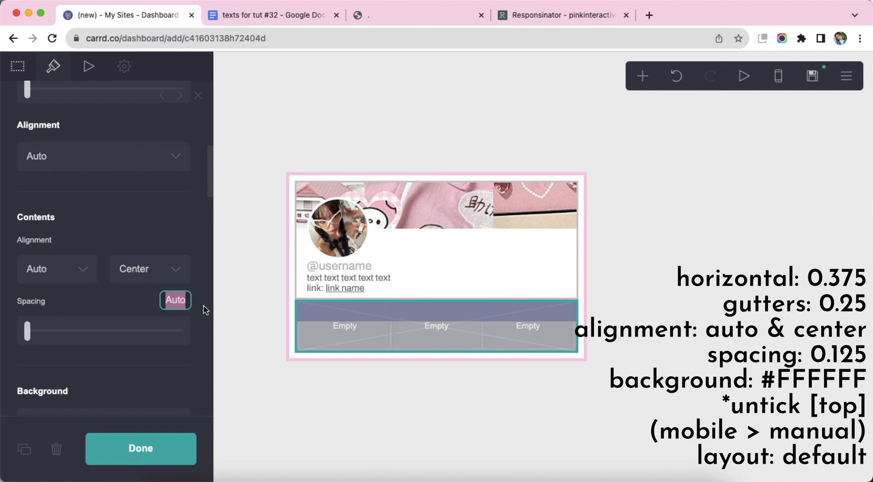
{"action": "type", "text": "0.125"}
{"action": "key", "text": "Return"}
Step: Give the columns container a #FFFFFF colour background and disable the top edge of its border
{"action": "scroll", "coordinate": [148, 319], "scroll_direction": "down", "scroll_amount": 4}
{"action": "left_click", "coordinate": [111, 253]}
{"action": "left_click", "coordinate": [117, 220]}
{"action": "scroll", "coordinate": [111, 291], "scroll_direction": "down", "scroll_amount": 5}
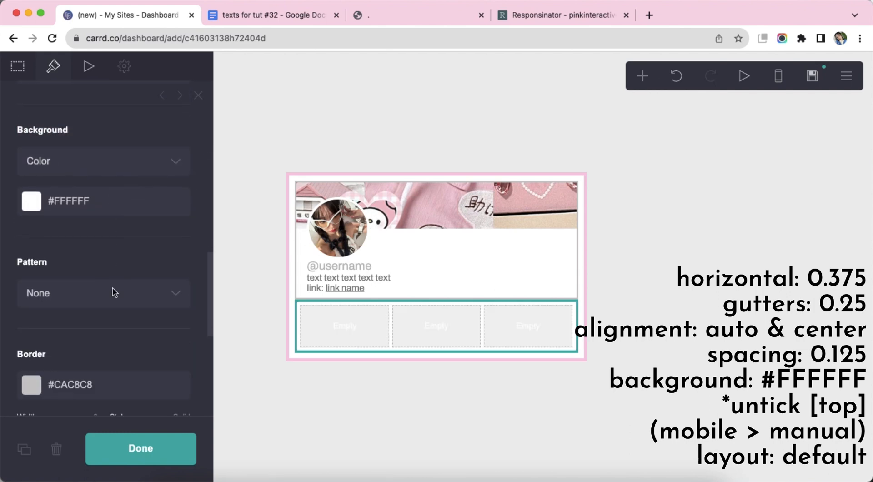
{"action": "scroll", "coordinate": [61, 367], "scroll_direction": "down", "scroll_amount": 2}
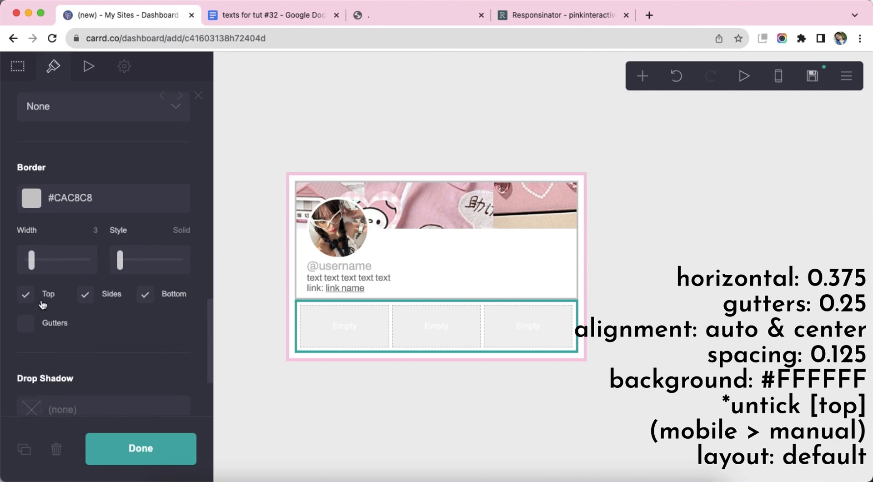
{"action": "left_click", "coordinate": [25, 295]}
Step: Set the columns container's mobile settings to manual with the Default layout, close them and return to the desktop view
{"action": "scroll", "coordinate": [157, 349], "scroll_direction": "down", "scroll_amount": 4}
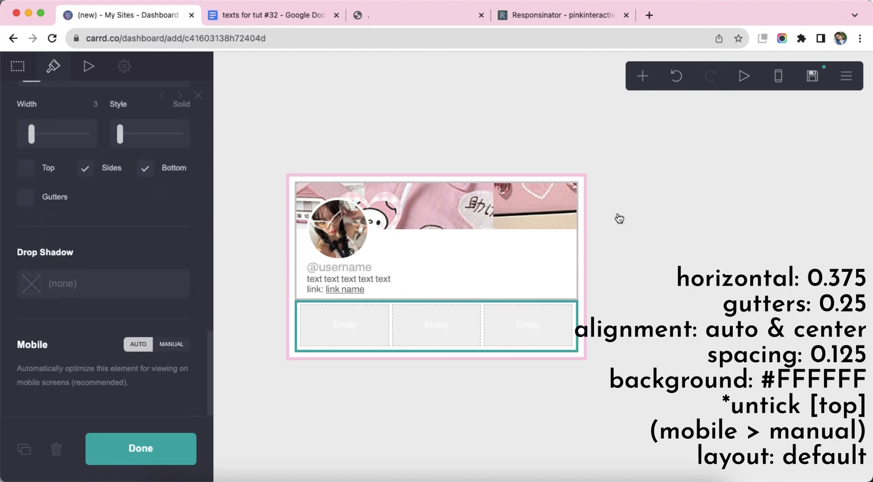
{"action": "left_click", "coordinate": [778, 76]}
{"action": "left_click", "coordinate": [171, 344]}
{"action": "scroll", "coordinate": [115, 279], "scroll_direction": "down", "scroll_amount": 5}
{"action": "left_click", "coordinate": [113, 266]}
{"action": "left_click", "coordinate": [107, 249]}
{"action": "left_click", "coordinate": [460, 394]}
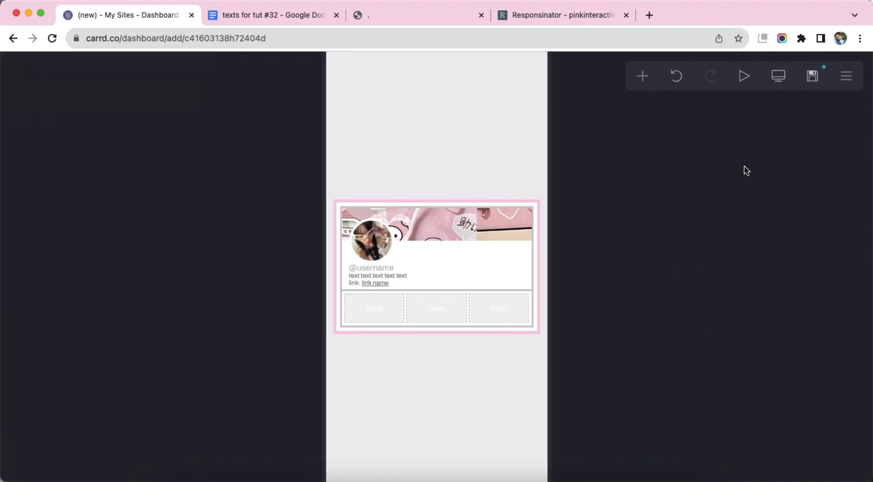
{"action": "left_click", "coordinate": [779, 76]}
Step: Add a table, place it in the first column of the lower container and clear its default headings
{"action": "left_click", "coordinate": [643, 76]}
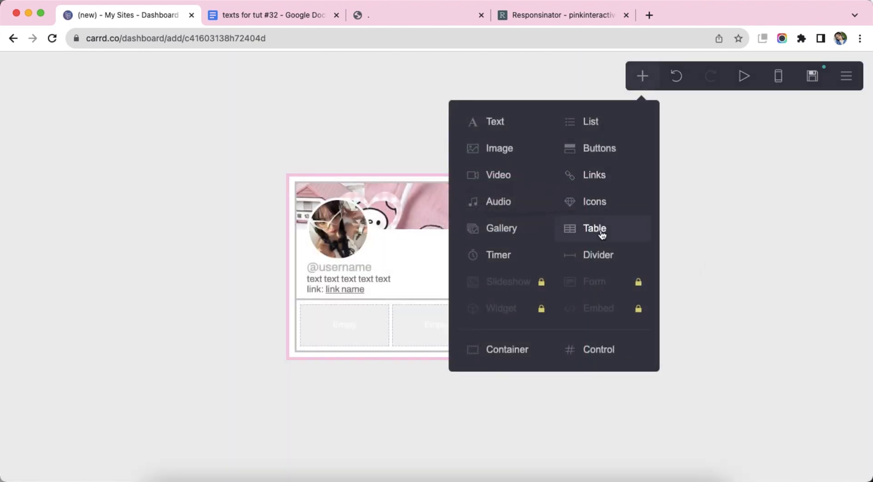
{"action": "left_click", "coordinate": [595, 229]}
{"action": "left_click_drag", "start_coordinate": [363, 357], "coordinate": [342, 255]}
{"action": "left_click_drag", "start_coordinate": [112, 245], "coordinate": [2, 158]}
{"action": "key", "text": "BackSpace"}
Step: Copy the "my profile!" table text with its ≡ symbol from the Google Docs tab and replace the Carrd table's rows with it
{"action": "left_click", "coordinate": [233, 18]}
{"action": "left_click_drag", "start_coordinate": [290, 156], "coordinate": [304, 172]}
{"action": "right_click", "coordinate": [308, 159]}
{"action": "left_click", "coordinate": [308, 181]}
{"action": "left_click", "coordinate": [140, 14]}
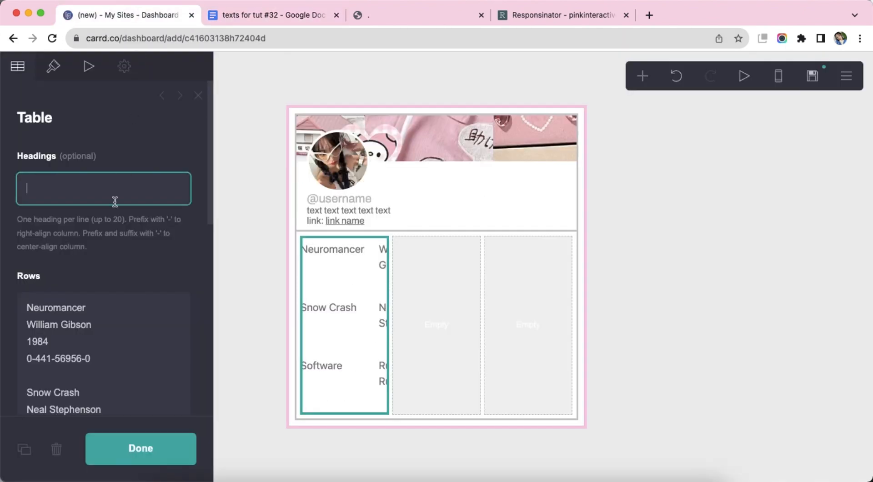
{"action": "right_click", "coordinate": [85, 319]}
{"action": "left_click", "coordinate": [138, 321]}
{"action": "right_click", "coordinate": [138, 322]}
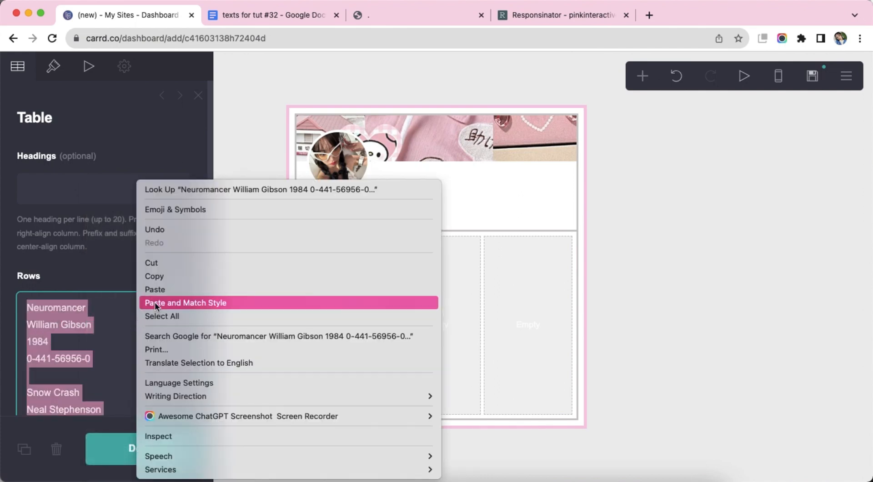
{"action": "left_click", "coordinate": [155, 302]}
Step: Give the "my profile!" table the Grid style, a #7C7C7C border colour and 0.125 padding
{"action": "left_click", "coordinate": [54, 68]}
{"action": "left_click", "coordinate": [82, 240]}
{"action": "left_click", "coordinate": [83, 255]}
{"action": "scroll", "coordinate": [97, 270], "scroll_direction": "down", "scroll_amount": 3}
{"action": "left_click", "coordinate": [134, 275]}
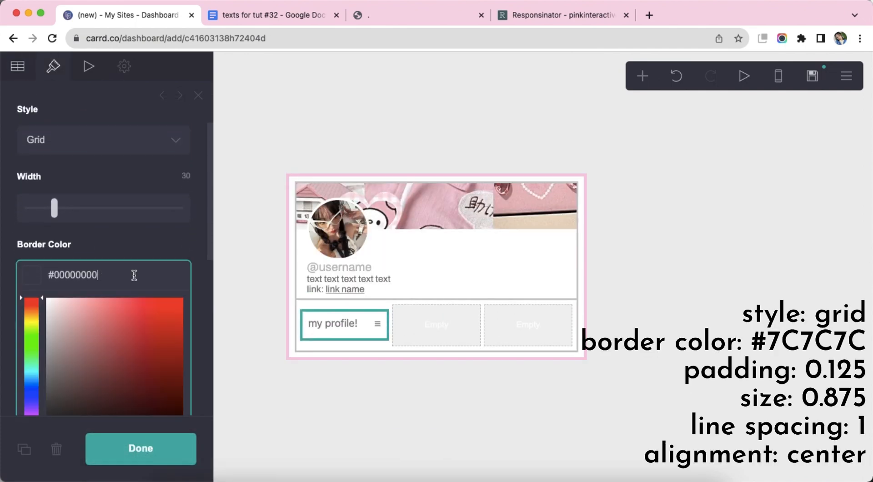
{"action": "key", "text": "Return"}
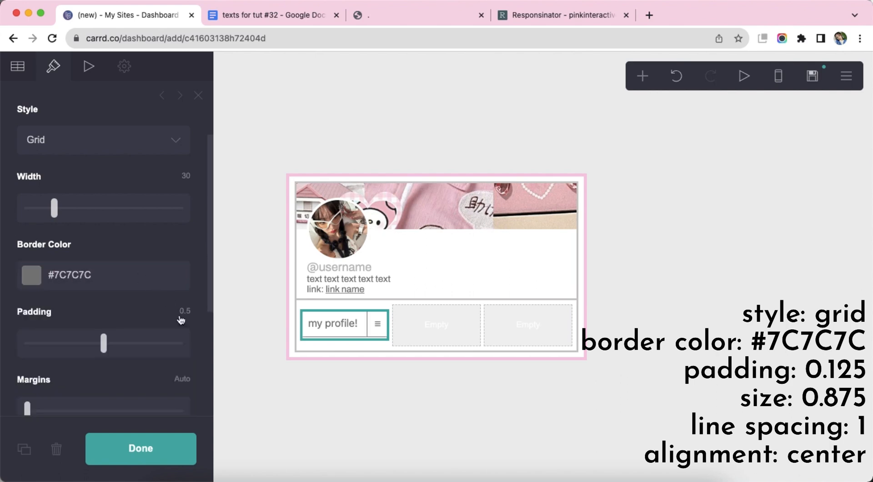
{"action": "type", "text": ".125"}
{"action": "key", "text": "Return"}
{"action": "scroll", "coordinate": [105, 296], "scroll_direction": "down", "scroll_amount": 4}
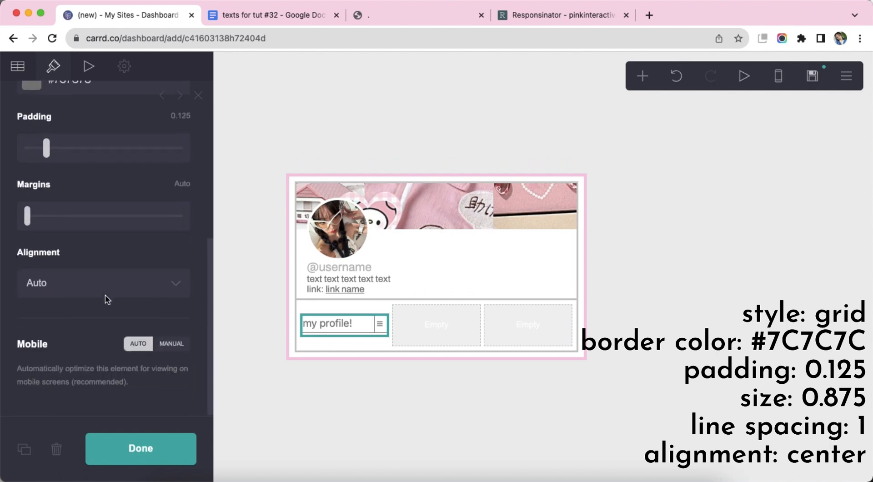
Step: Set the "my profile!" table's text size to 0.875, line spacing to 1 and alignment to Center
{"action": "scroll", "coordinate": [109, 295], "scroll_direction": "up", "scroll_amount": 6}
{"action": "left_click", "coordinate": [150, 175]}
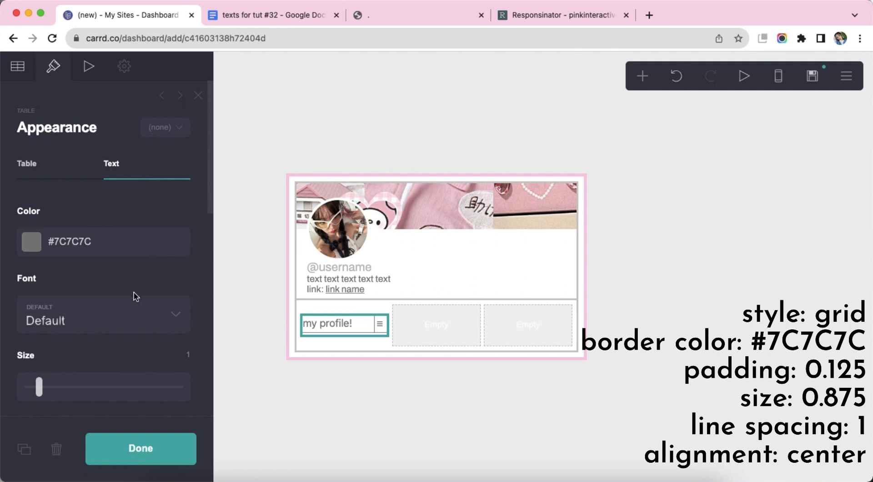
{"action": "scroll", "coordinate": [135, 296], "scroll_direction": "down", "scroll_amount": 2}
{"action": "key", "text": "Return"}
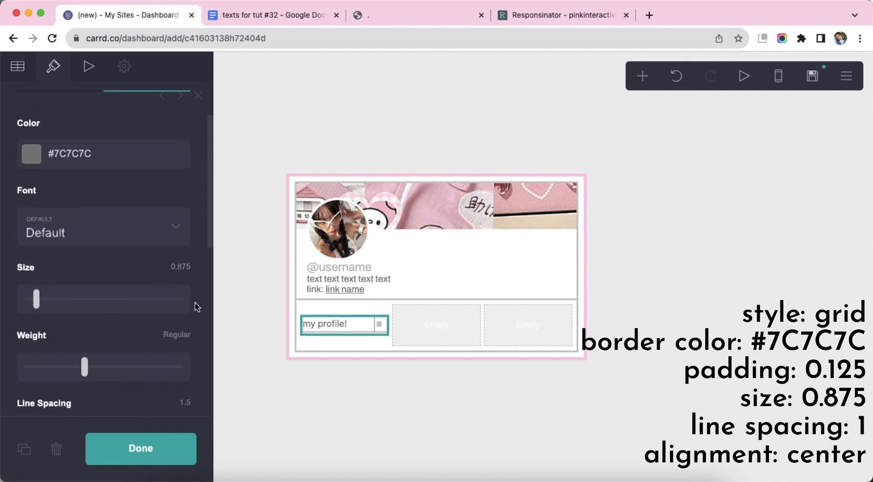
{"action": "scroll", "coordinate": [199, 319], "scroll_direction": "down", "scroll_amount": 2}
{"action": "type", "text": "1"}
{"action": "key", "text": "Return"}
{"action": "scroll", "coordinate": [198, 323], "scroll_direction": "down", "scroll_amount": 4}
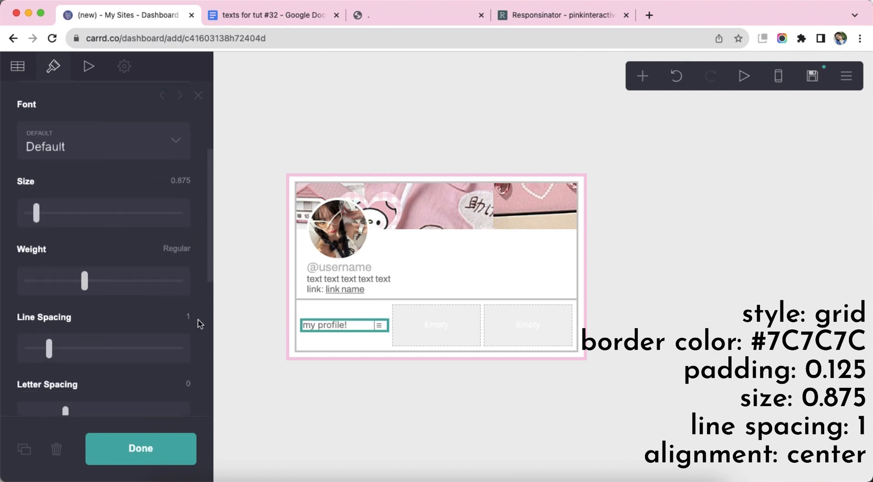
{"action": "scroll", "coordinate": [195, 326], "scroll_direction": "down", "scroll_amount": 3}
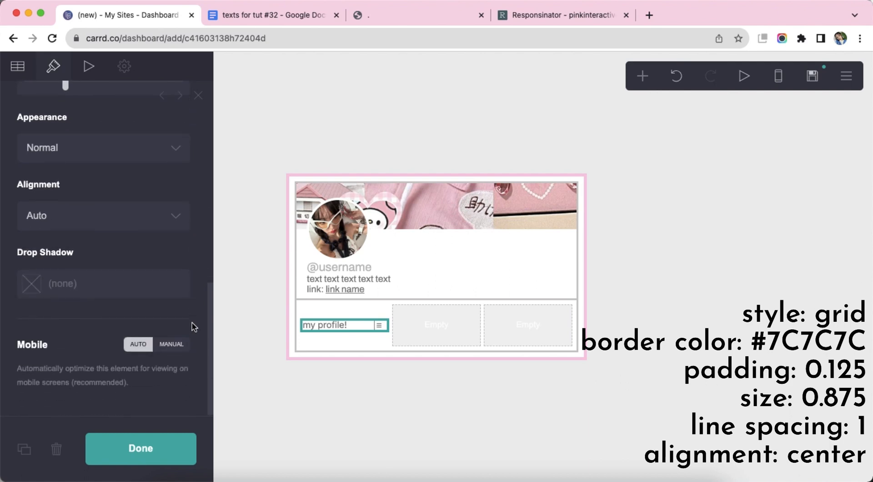
{"action": "left_click", "coordinate": [116, 225]}
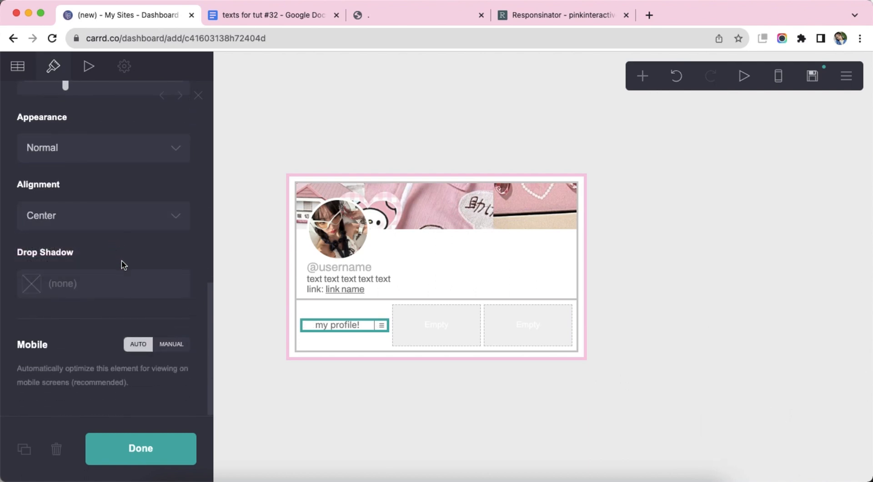
{"action": "left_click", "coordinate": [408, 438]}
Step: Add a text below the "my profile!" table reading "name age race pronouns" followed by seven repetitions of "info"
{"action": "left_click", "coordinate": [371, 330]}
{"action": "left_click", "coordinate": [643, 76]}
{"action": "left_click", "coordinate": [482, 119]}
{"action": "left_click", "coordinate": [19, 73]}
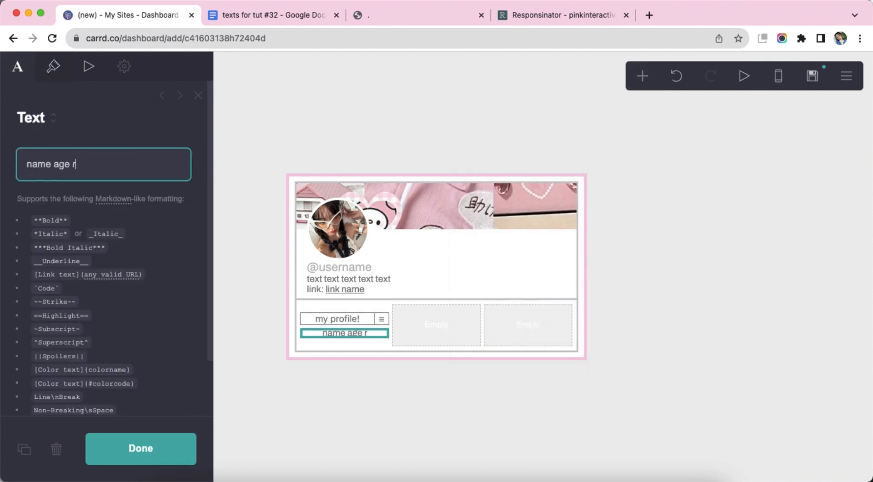
{"action": "type", "text": "nouns info info info info info info info info info info info info info info info info"}
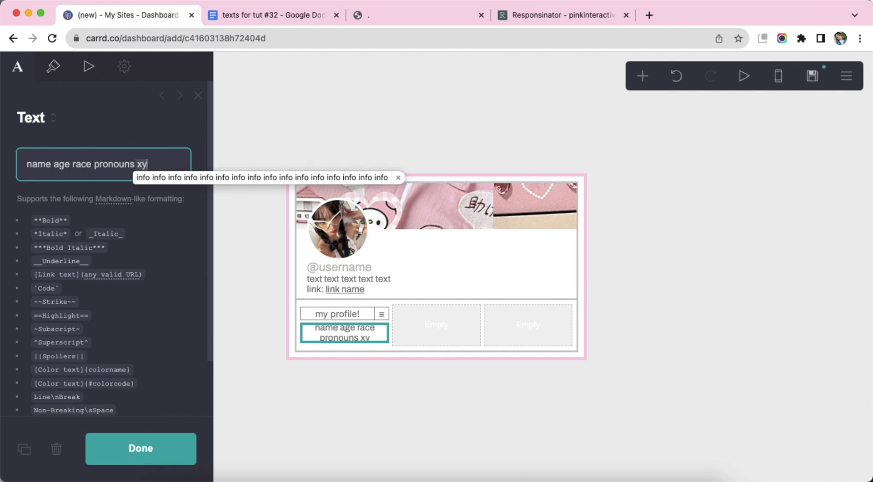
{"action": "left_click_drag", "start_coordinate": [117, 180], "coordinate": [144, 202]}
{"action": "key", "text": "BackSpace"}
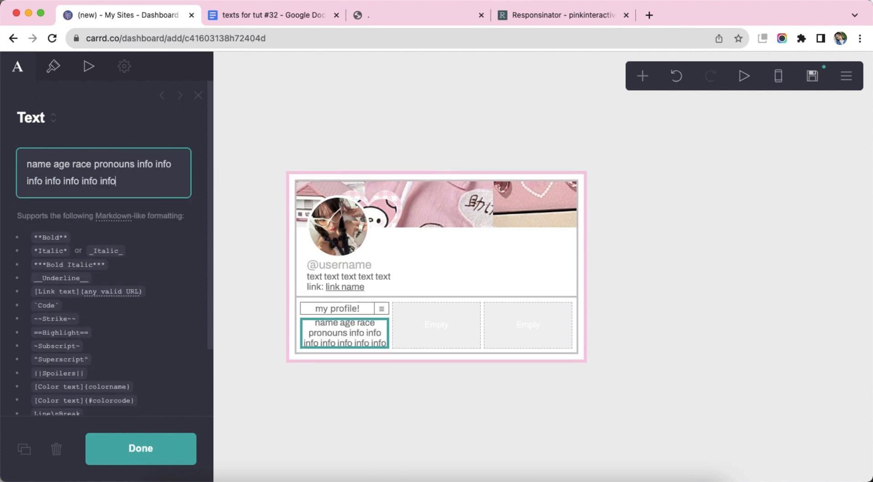
Step: Set the alignment of the name and age info text to Left
{"action": "left_click", "coordinate": [57, 73]}
{"action": "scroll", "coordinate": [107, 275], "scroll_direction": "down", "scroll_amount": 10}
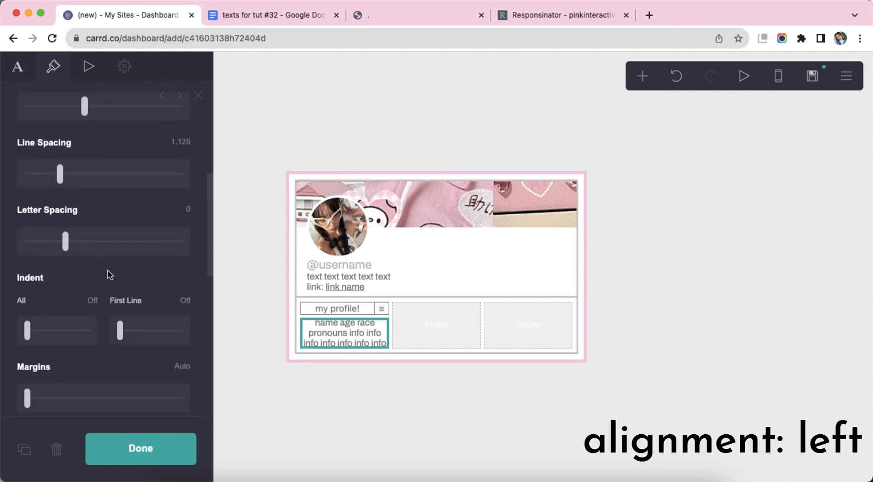
{"action": "left_click", "coordinate": [107, 273]}
{"action": "left_click", "coordinate": [106, 288]}
{"action": "scroll", "coordinate": [132, 310], "scroll_direction": "down", "scroll_amount": 5}
{"action": "left_click", "coordinate": [368, 420]}
Step: Add a buttons element below the info text and label its two buttons "follow" and "block"
{"action": "left_click", "coordinate": [347, 334]}
{"action": "left_click", "coordinate": [643, 75]}
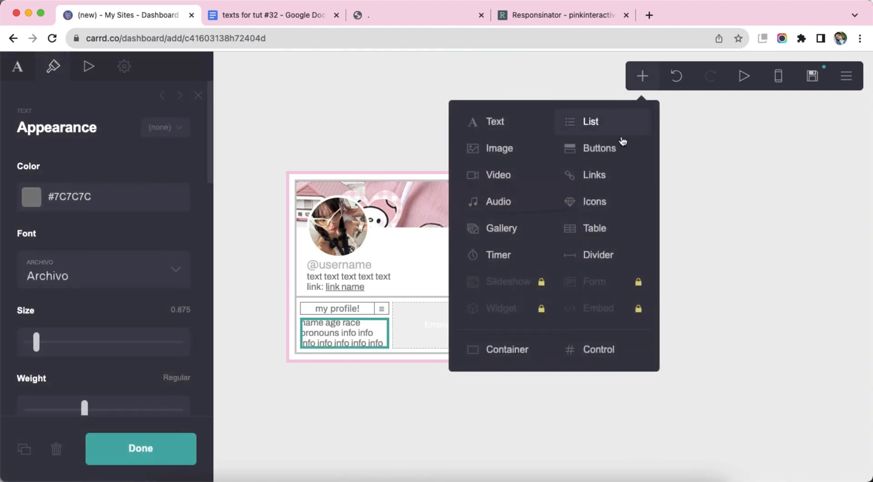
{"action": "left_click", "coordinate": [612, 146]}
{"action": "left_click", "coordinate": [105, 205]}
{"action": "double_click", "coordinate": [111, 233]}
{"action": "type", "text": "follow"}
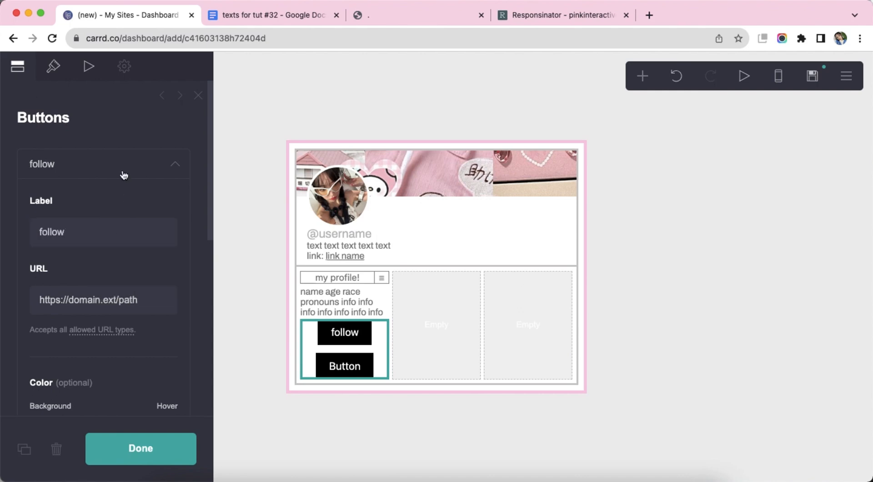
{"action": "left_click", "coordinate": [123, 175]}
{"action": "left_click", "coordinate": [121, 202]}
{"action": "double_click", "coordinate": [127, 273]}
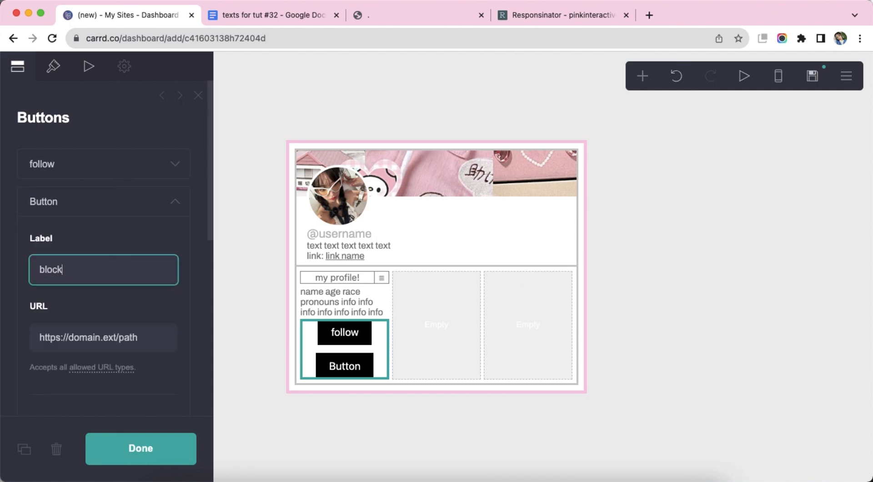
{"action": "left_click", "coordinate": [93, 208]}
Step: Set the buttons' background colour to #FAE3EF and their label colour to #7C7C7C
{"action": "left_click", "coordinate": [53, 66]}
{"action": "scroll", "coordinate": [97, 244], "scroll_direction": "down", "scroll_amount": 5}
{"action": "left_click", "coordinate": [87, 205]}
{"action": "type", "text": "#FAE3"}
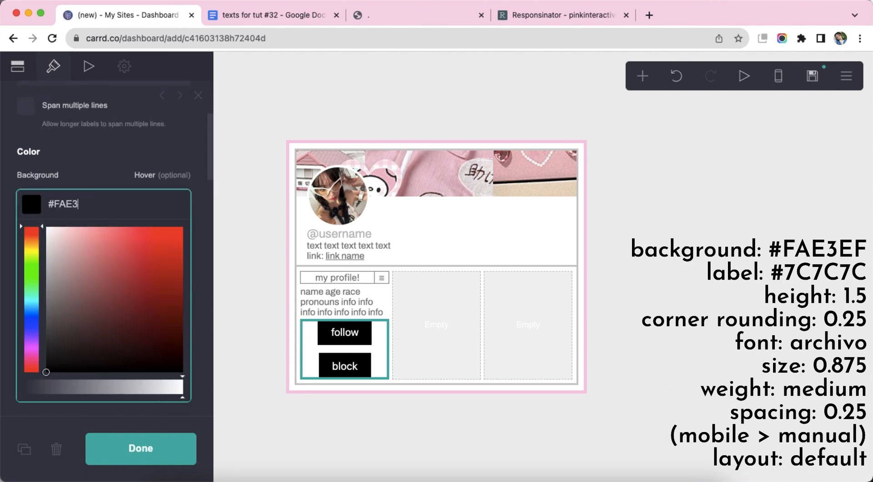
{"action": "type", "text": "EF"}
{"action": "key", "text": "Return"}
{"action": "left_click", "coordinate": [131, 328]}
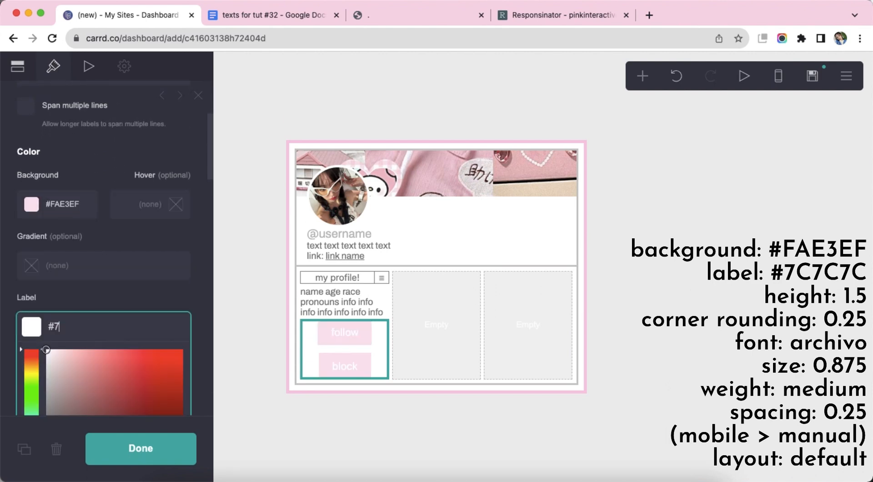
{"action": "key", "text": "Return"}
Step: Set the buttons' height to 1.5 and their corner rounding to 0.25
{"action": "scroll", "coordinate": [132, 332], "scroll_direction": "down", "scroll_amount": 5}
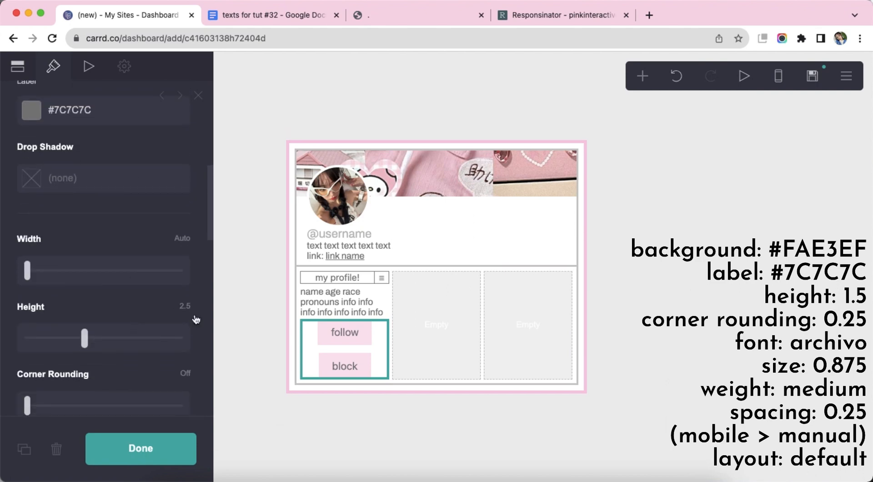
{"action": "key", "text": "Return"}
{"action": "scroll", "coordinate": [197, 314], "scroll_direction": "down", "scroll_amount": 2}
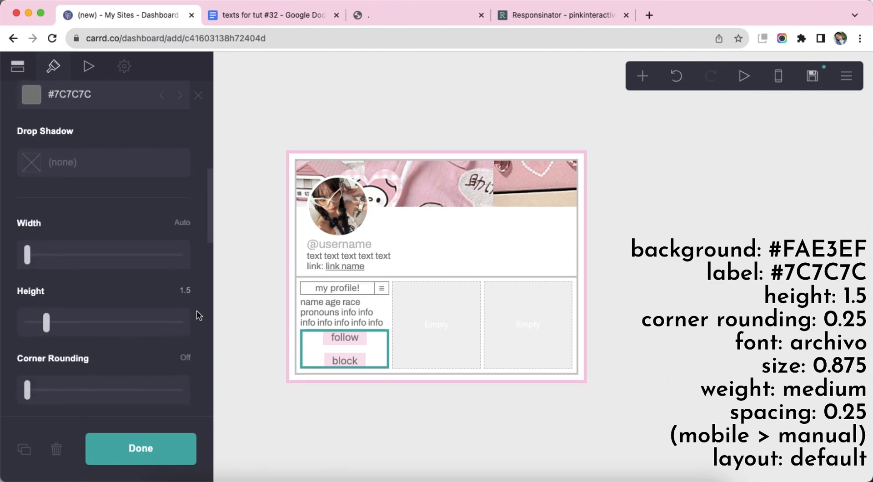
{"action": "left_click", "coordinate": [189, 299]}
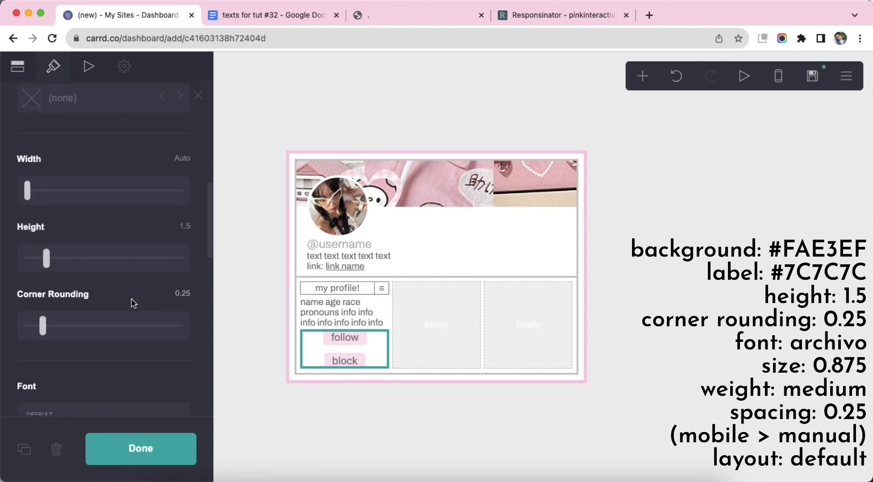
Step: Set the buttons' font to Archivo at size 0.875 with Medium weight, and their spacing to 0.25
{"action": "scroll", "coordinate": [133, 303], "scroll_direction": "down", "scroll_amount": 2}
{"action": "left_click", "coordinate": [138, 332]}
{"action": "scroll", "coordinate": [151, 329], "scroll_direction": "down", "scroll_amount": 4}
{"action": "type", "text": "archivo"}
{"action": "key", "text": "Return"}
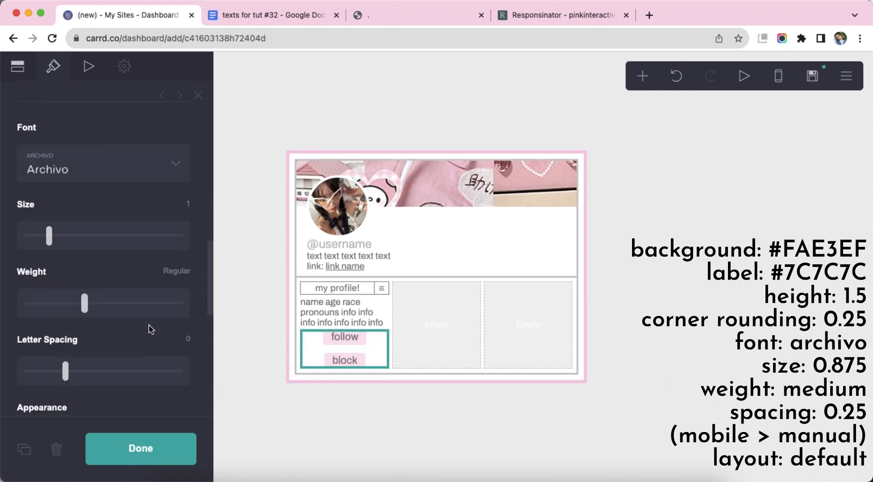
{"action": "type", "text": "0.875"}
{"action": "key", "text": "Return"}
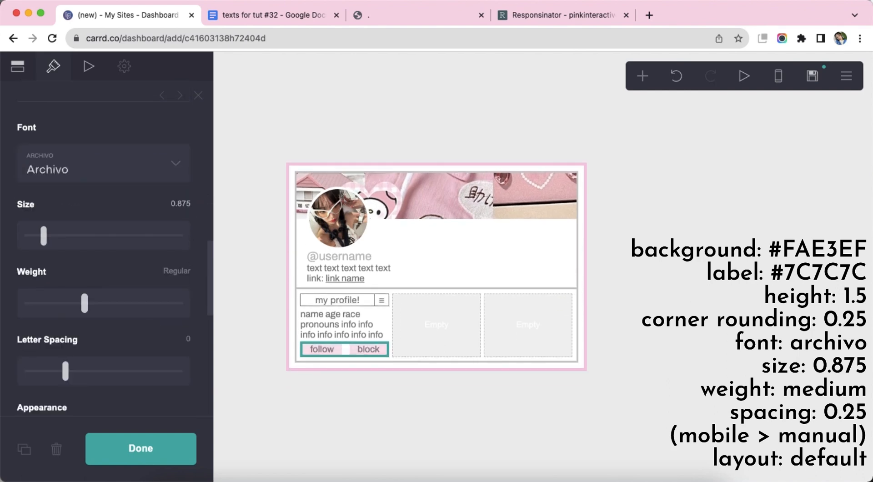
{"action": "scroll", "coordinate": [123, 275], "scroll_direction": "down", "scroll_amount": 6}
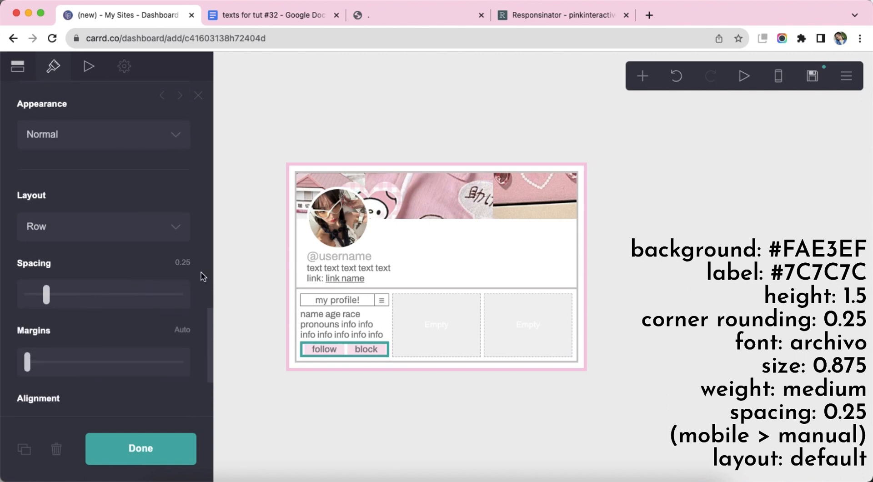
Step: In the mobile view, set the buttons' mobile settings to manual with the Default layout, close them and return to the desktop view
{"action": "scroll", "coordinate": [132, 296], "scroll_direction": "down", "scroll_amount": 4}
{"action": "left_click", "coordinate": [778, 77]}
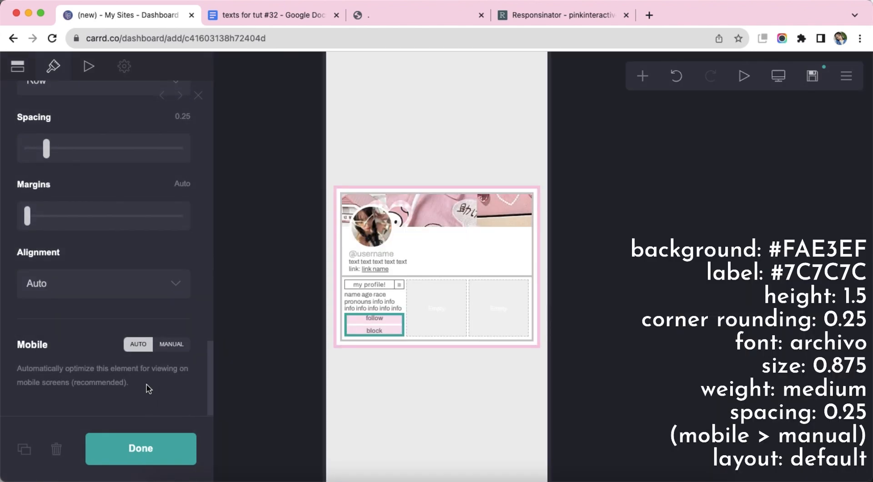
{"action": "left_click", "coordinate": [172, 344]}
{"action": "scroll", "coordinate": [97, 292], "scroll_direction": "down", "scroll_amount": 4}
{"action": "left_click", "coordinate": [91, 261]}
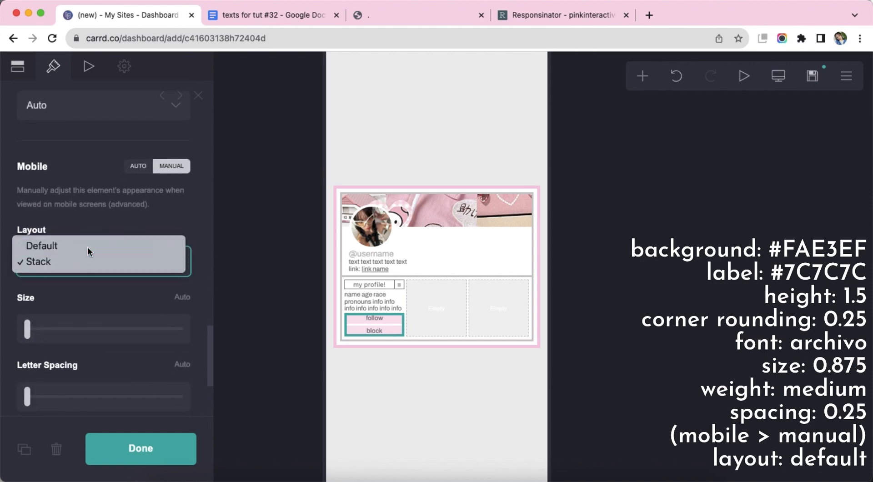
{"action": "left_click", "coordinate": [87, 246]}
{"action": "left_click", "coordinate": [462, 386]}
{"action": "left_click", "coordinate": [463, 386]}
{"action": "left_click", "coordinate": [779, 76]}
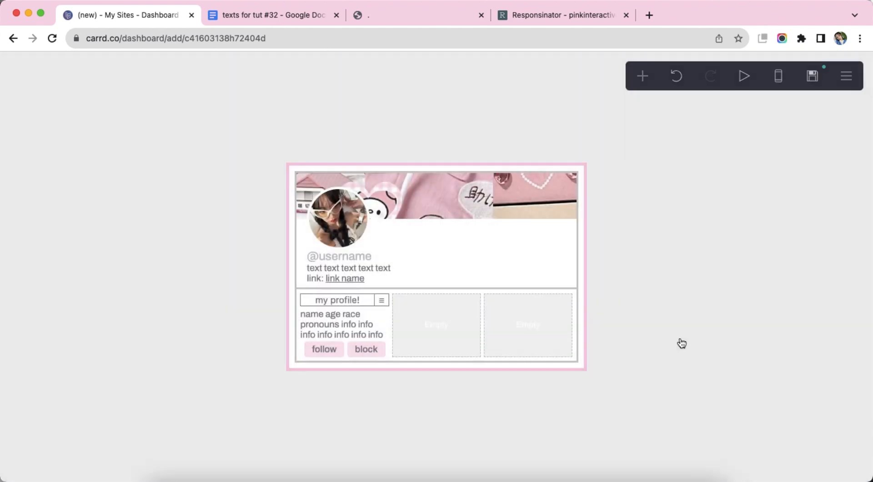
Step: Add a table to the middle column, clear its headings and replace its rows with "What's On Your Mind?"
{"action": "left_click", "coordinate": [643, 76]}
{"action": "left_click", "coordinate": [596, 228]}
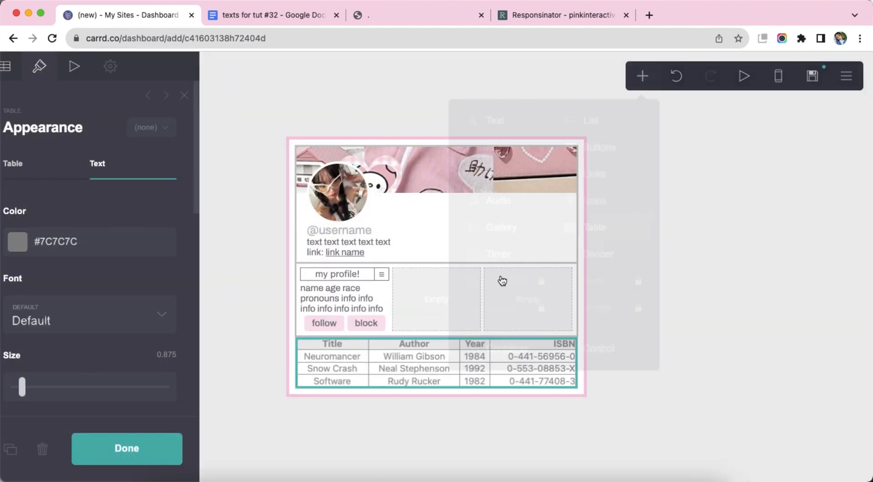
{"action": "left_click", "coordinate": [24, 76]}
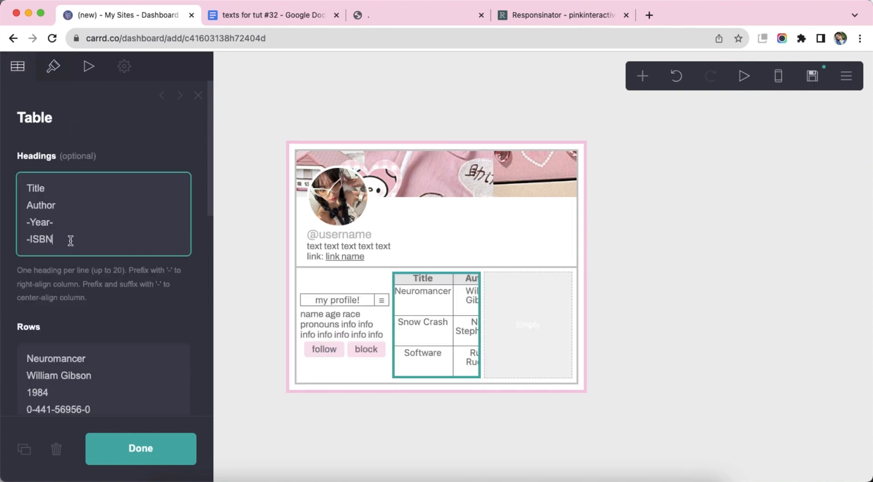
{"action": "key", "text": "super+a"}
{"action": "key", "text": "BackSpace"}
{"action": "right_click", "coordinate": [98, 305]}
{"action": "left_click", "coordinate": [145, 363]}
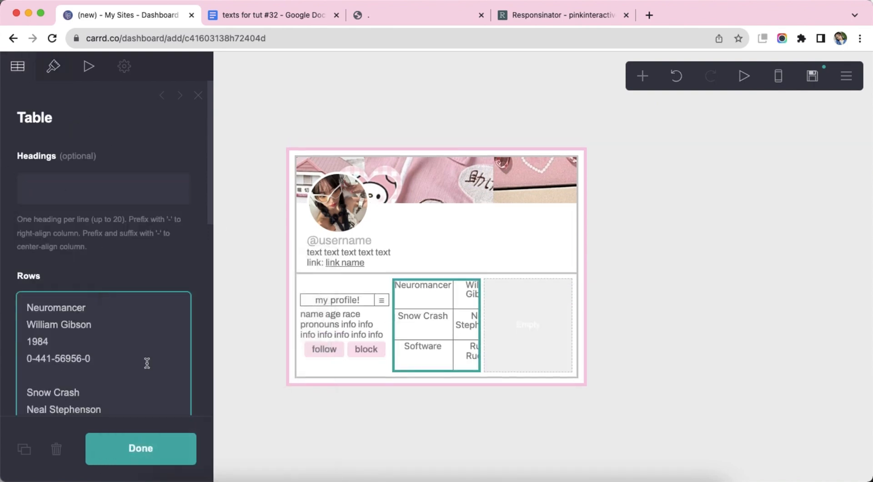
{"action": "type", "text": "What's On Your Mind?"}
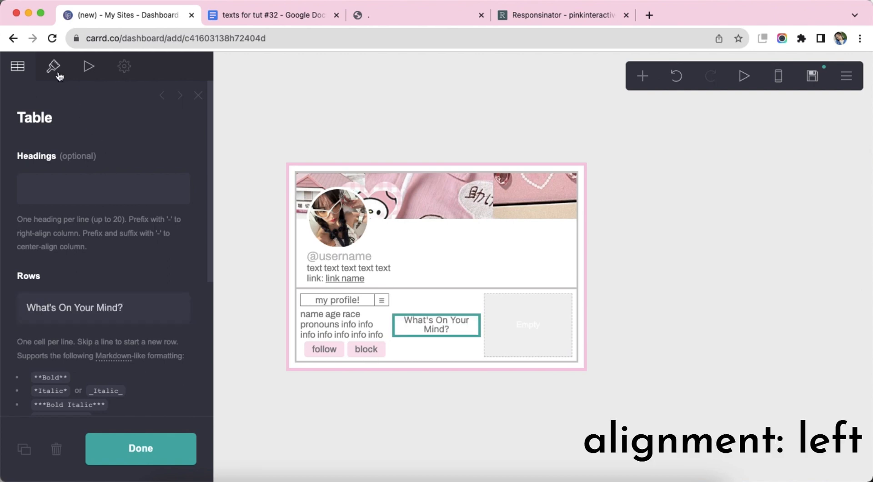
Step: Set the text alignment of the "What's On Your Mind?" table to Left
{"action": "left_click", "coordinate": [52, 66]}
{"action": "scroll", "coordinate": [70, 205], "scroll_direction": "down", "scroll_amount": 6}
{"action": "scroll", "coordinate": [99, 253], "scroll_direction": "down", "scroll_amount": 3}
{"action": "left_click", "coordinate": [94, 248]}
{"action": "left_click", "coordinate": [94, 232]}
{"action": "left_click", "coordinate": [456, 392]}
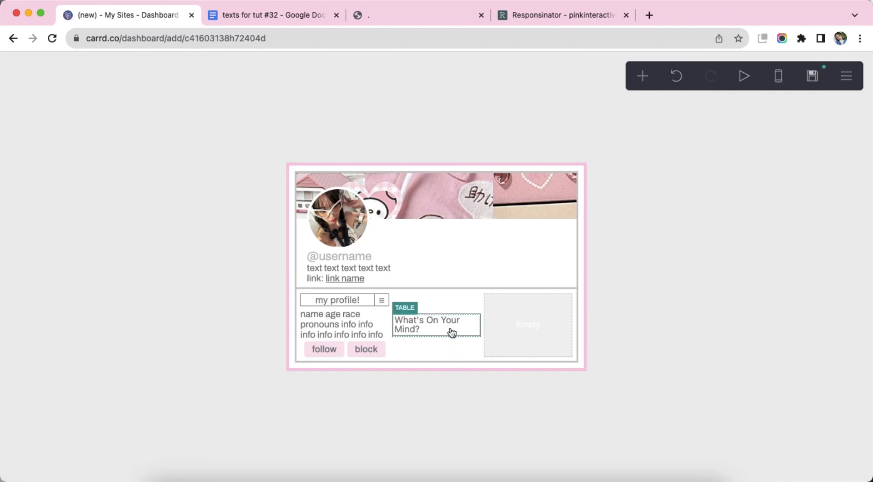
Step: Add a text element below the "What's On Your Mind?" table and copy the Recent Posts text from the Google Doc
{"action": "left_click", "coordinate": [451, 331]}
{"action": "left_click", "coordinate": [643, 76]}
{"action": "left_click", "coordinate": [513, 122]}
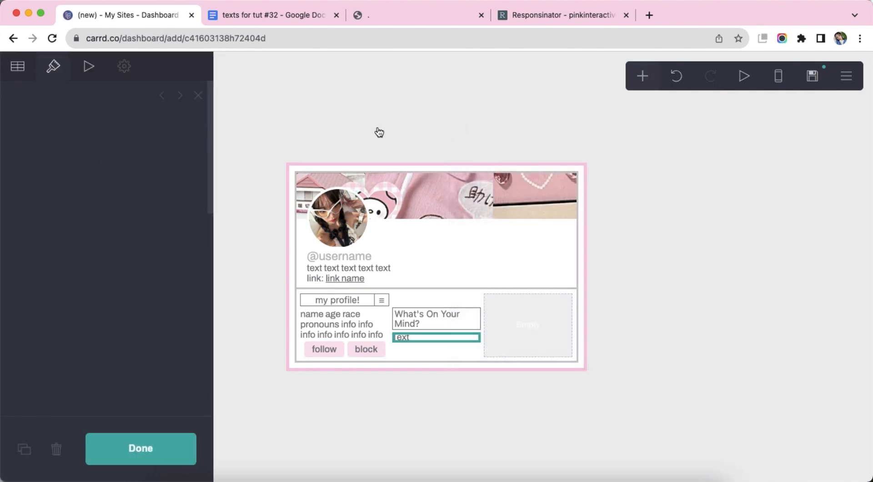
{"action": "left_click", "coordinate": [240, 18]}
{"action": "left_click_drag", "start_coordinate": [288, 200], "coordinate": [404, 216]}
{"action": "right_click", "coordinate": [416, 203]}
{"action": "left_click", "coordinate": [450, 217]}
Step: Fill the new text with the copied Recent Posts and username lines, ending with "quote quote quote text text text text text"
{"action": "left_click", "coordinate": [130, 23]}
{"action": "right_click", "coordinate": [29, 158]}
{"action": "left_click", "coordinate": [77, 270]}
{"action": "type", "text": "qu"}
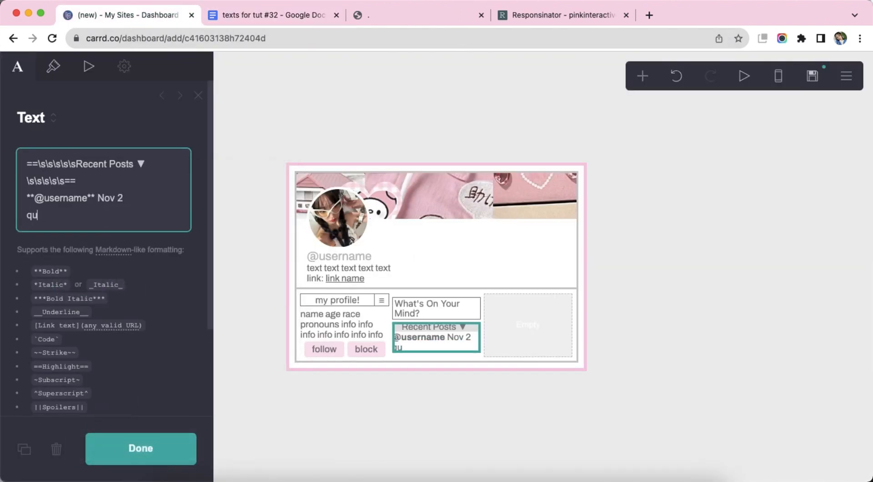
{"action": "type", "text": "ote quote quote text text text text text"}
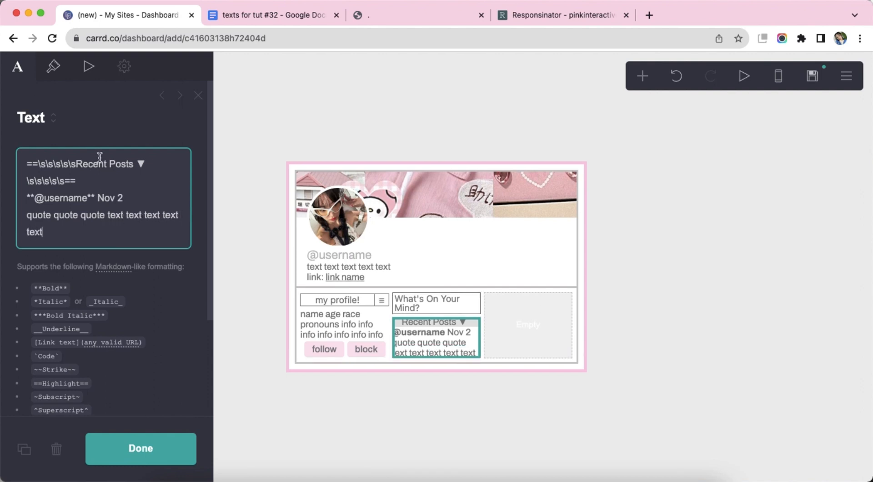
Step: Set the Recent Posts text's highlight color to #FAE3EF, close its settings and check the page in the mobile view
{"action": "left_click", "coordinate": [53, 66]}
{"action": "left_click", "coordinate": [138, 321]}
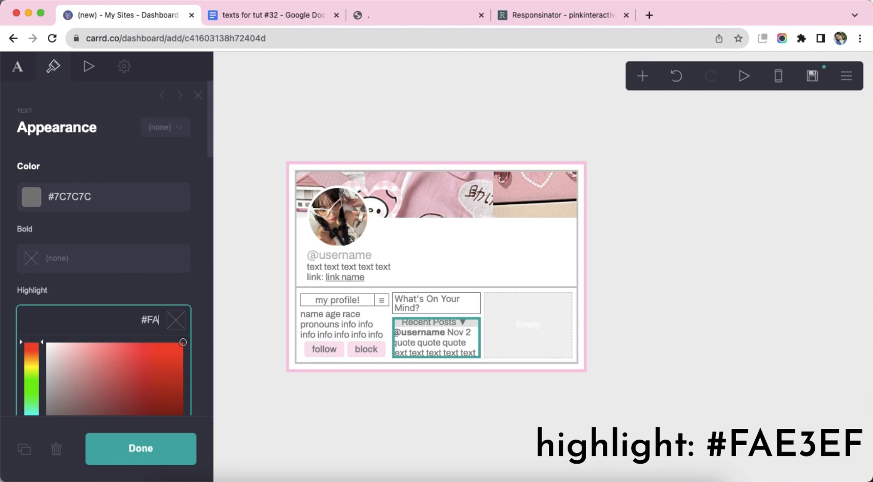
{"action": "type", "text": "EF"}
{"action": "key", "text": "Return"}
{"action": "double_click", "coordinate": [719, 423]}
{"action": "left_click", "coordinate": [779, 82]}
{"action": "left_click", "coordinate": [779, 82]}
Step: Add a table to the empty third column and clear its headings
{"action": "left_click", "coordinate": [643, 76]}
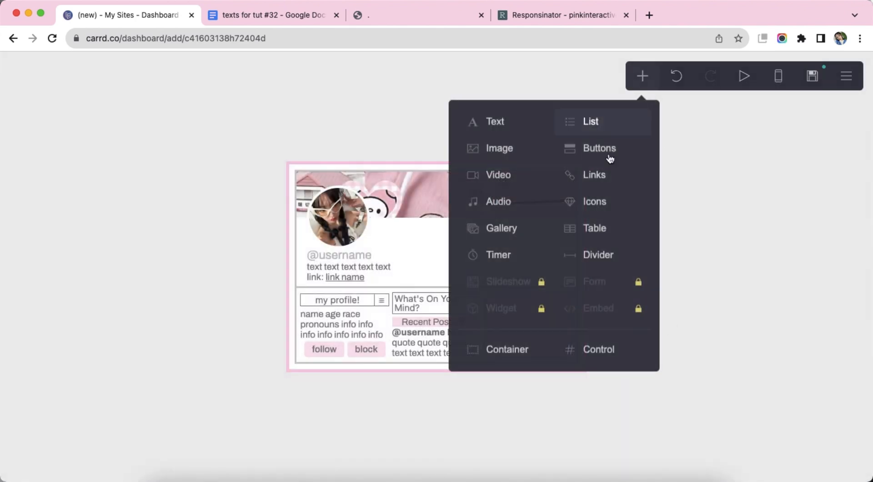
{"action": "left_click", "coordinate": [604, 223]}
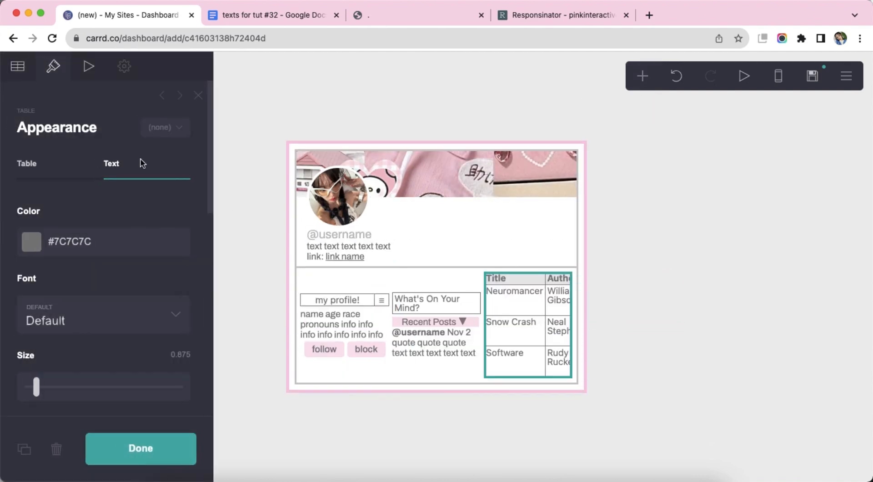
{"action": "left_click", "coordinate": [80, 244]}
{"action": "key", "text": "super+a"}
{"action": "key", "text": "BackSpace"}
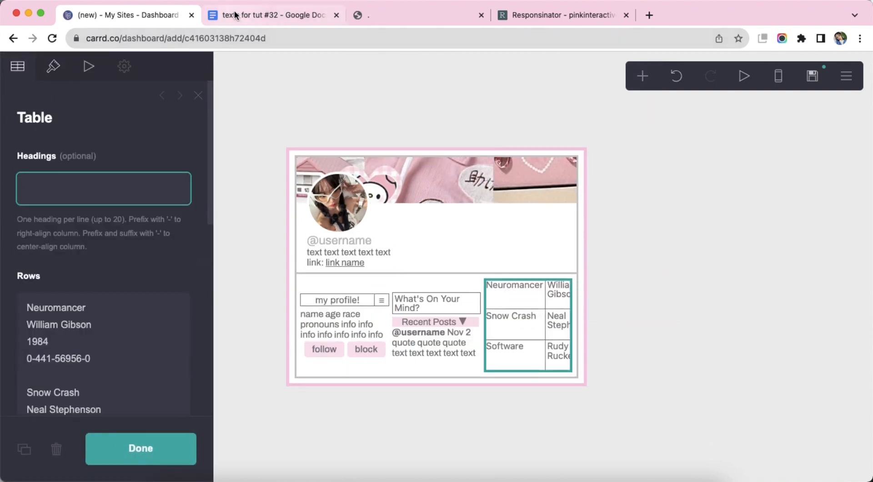
Step: Replace the new table's rows with the profile, rules, lovelist and more link rows copied from the Google Doc
{"action": "left_click", "coordinate": [268, 15]}
{"action": "left_click_drag", "start_coordinate": [287, 246], "coordinate": [612, 333]}
{"action": "right_click", "coordinate": [564, 294]}
{"action": "left_click", "coordinate": [597, 309]}
{"action": "left_click", "coordinate": [145, 18]}
{"action": "right_click", "coordinate": [94, 307]}
{"action": "left_click", "coordinate": [118, 361]}
{"action": "right_click", "coordinate": [129, 325]}
{"action": "left_click", "coordinate": [148, 300]}
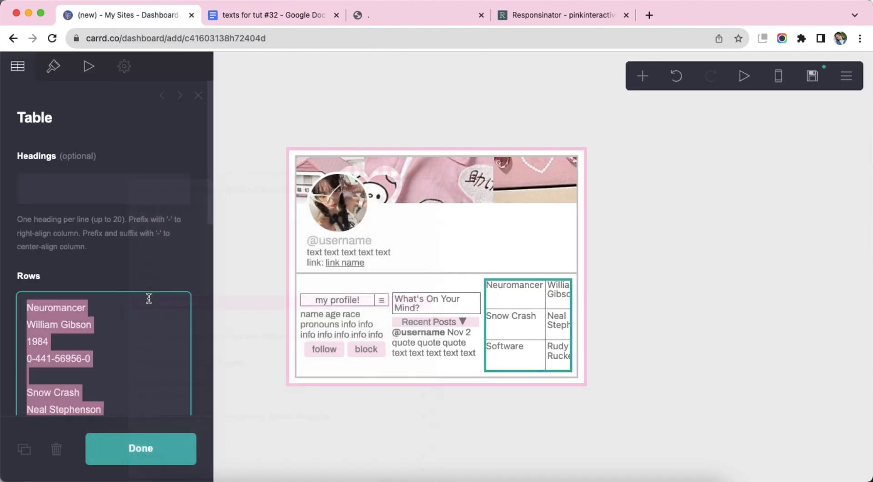
{"action": "scroll", "coordinate": [139, 309], "scroll_direction": "down", "scroll_amount": 5}
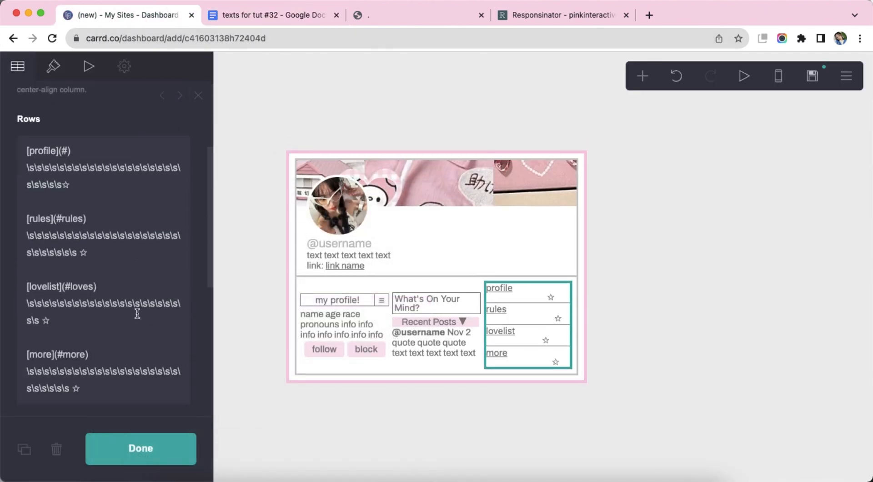
Step: Set the style of the links table to Minimal
{"action": "left_click", "coordinate": [52, 66]}
{"action": "left_click", "coordinate": [46, 165]}
{"action": "left_click", "coordinate": [76, 255]}
{"action": "left_click", "coordinate": [75, 229]}
{"action": "scroll", "coordinate": [128, 269], "scroll_direction": "down", "scroll_amount": 5}
{"action": "scroll", "coordinate": [131, 273], "scroll_direction": "up", "scroll_amount": 5}
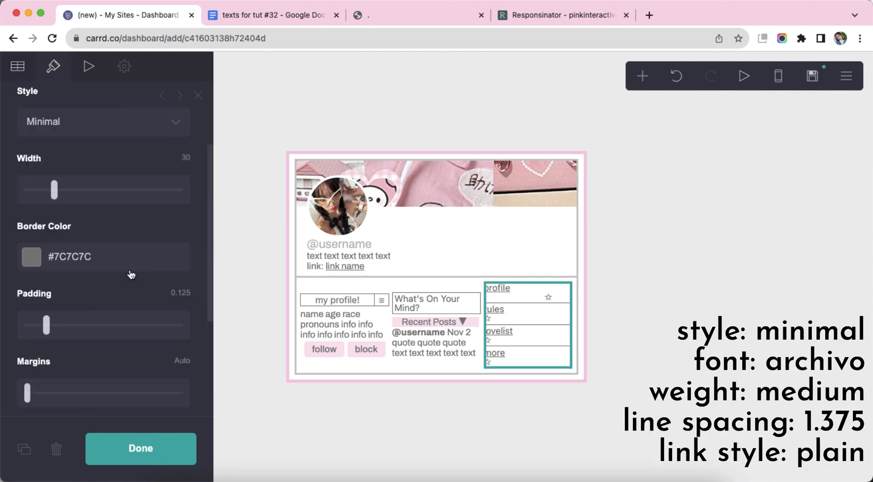
Step: Set the links table's text to the Archivo font with Medium weight and a line spacing of 1.375
{"action": "left_click", "coordinate": [144, 173]}
{"action": "scroll", "coordinate": [114, 275], "scroll_direction": "down", "scroll_amount": 2}
{"action": "left_click", "coordinate": [114, 298]}
{"action": "type", "text": "ar"}
{"action": "key", "text": "Return"}
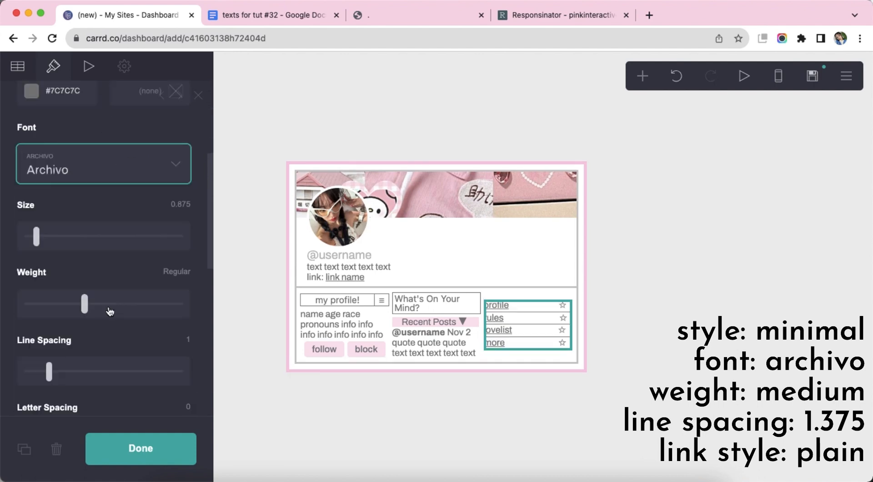
{"action": "scroll", "coordinate": [188, 279], "scroll_direction": "down", "scroll_amount": 2}
{"action": "type", "text": "1"}
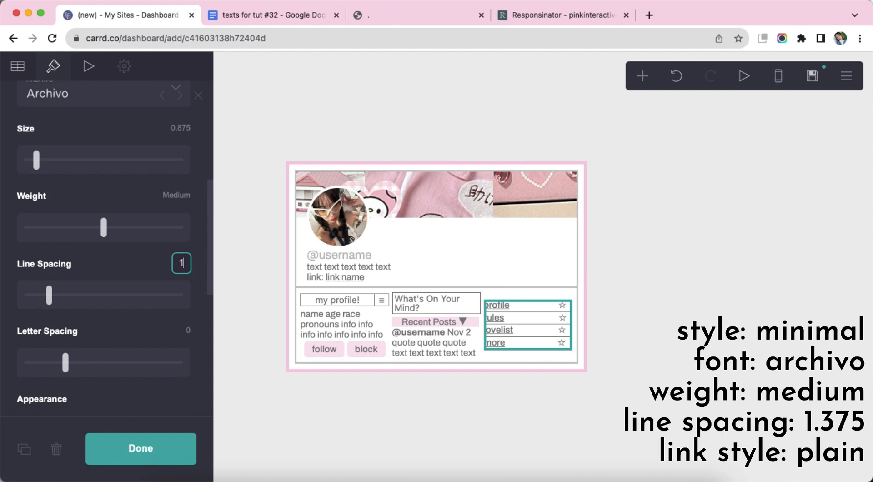
{"action": "type", "text": ".375"}
{"action": "key", "text": "Return"}
Step: Set the links table's link style to Plain, close its settings and check the page in the mobile view
{"action": "scroll", "coordinate": [142, 285], "scroll_direction": "down", "scroll_amount": 6}
{"action": "left_click", "coordinate": [110, 308]}
{"action": "left_click", "coordinate": [117, 325]}
{"action": "scroll", "coordinate": [117, 331], "scroll_direction": "down", "scroll_amount": 2}
{"action": "left_click", "coordinate": [579, 411]}
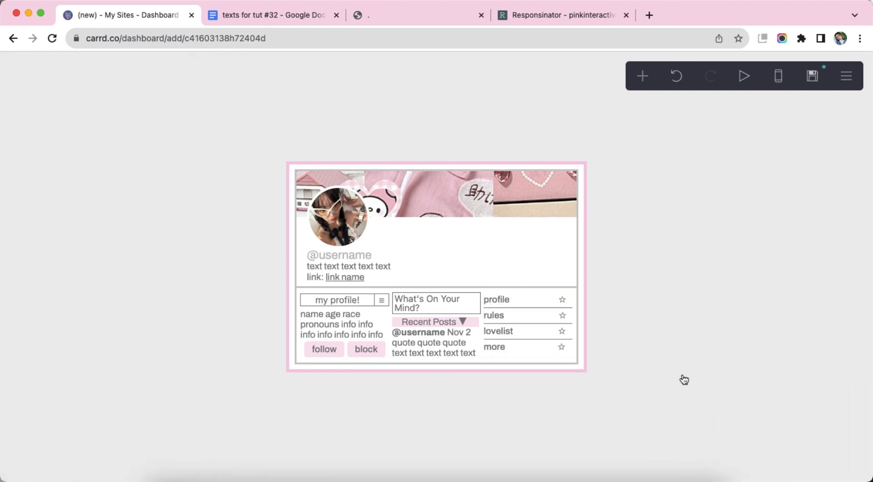
{"action": "left_click", "coordinate": [780, 76]}
{"action": "left_click", "coordinate": [779, 76]}
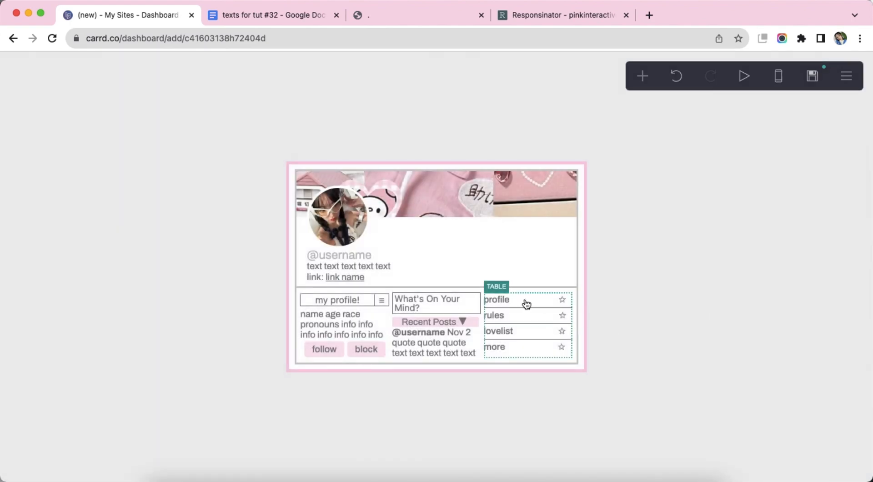
Step: Add a header marker and a section break below the three-column container
{"action": "left_click", "coordinate": [643, 75]}
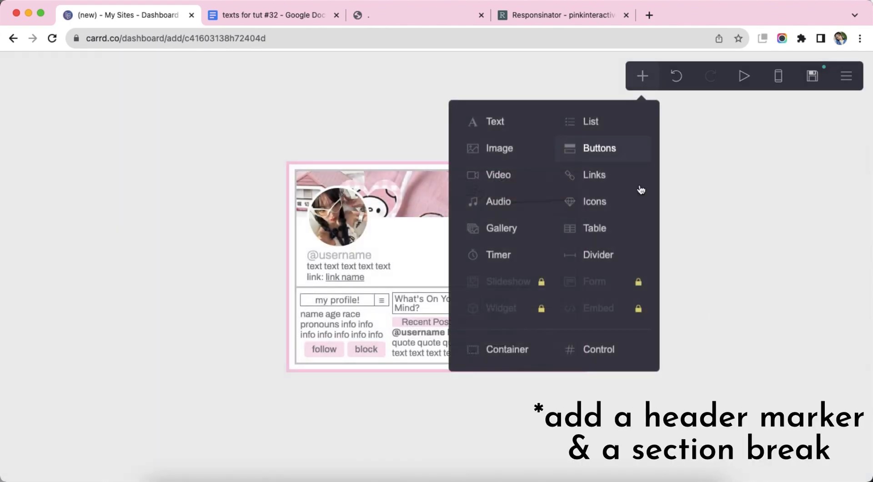
{"action": "left_click", "coordinate": [591, 351]}
{"action": "left_click", "coordinate": [98, 196]}
{"action": "left_click", "coordinate": [94, 201]}
{"action": "left_click", "coordinate": [641, 75]}
{"action": "left_click", "coordinate": [601, 349]}
{"action": "left_click", "coordinate": [677, 265]}
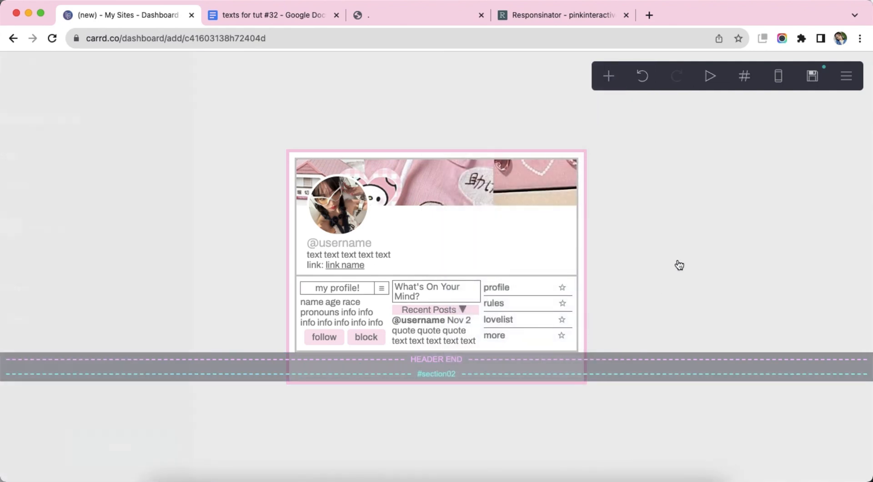
Step: Add a container below the section break and set its background color to #FAE1F0
{"action": "left_click", "coordinate": [609, 77]}
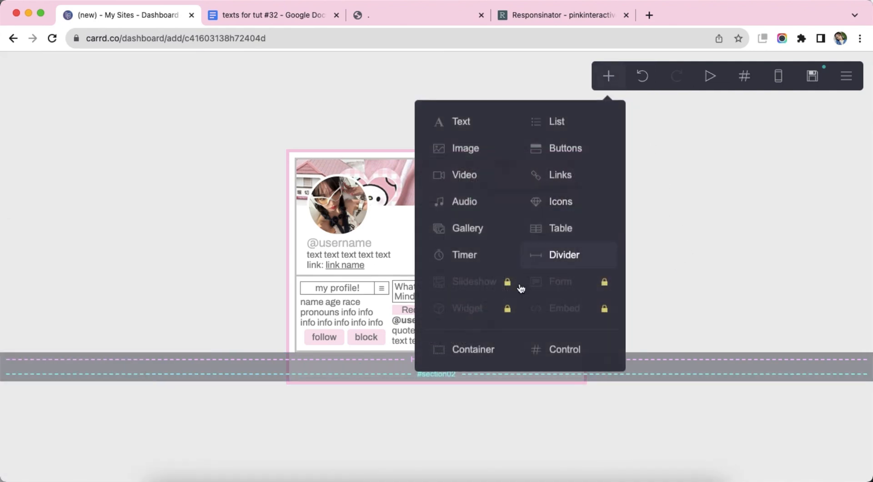
{"action": "left_click", "coordinate": [472, 354]}
{"action": "scroll", "coordinate": [114, 252], "scroll_direction": "down", "scroll_amount": 10}
{"action": "scroll", "coordinate": [113, 253], "scroll_direction": "down", "scroll_amount": 5}
{"action": "left_click", "coordinate": [136, 313]}
{"action": "type", "text": "#FAE1F0"}
{"action": "key", "text": "Return"}
{"action": "scroll", "coordinate": [141, 308], "scroll_direction": "down", "scroll_amount": 5}
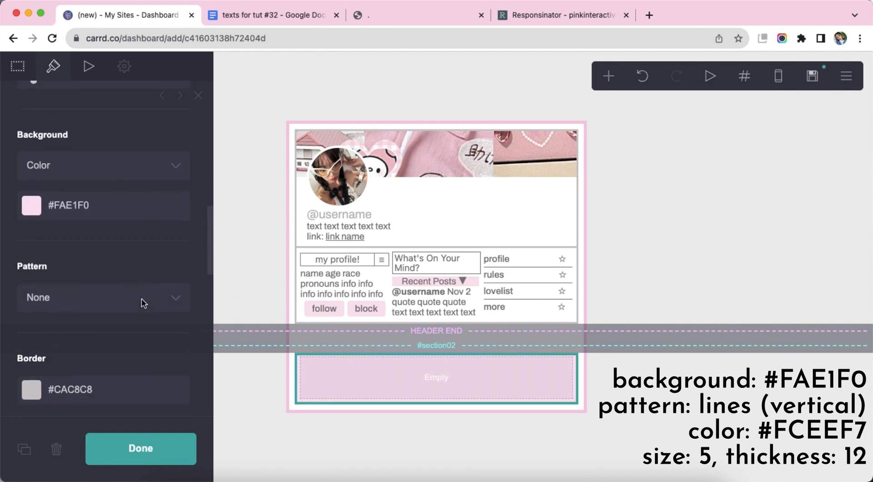
Step: Set the new container's background pattern to Lines (Vertical)
{"action": "left_click", "coordinate": [141, 298]}
{"action": "key", "text": "l"}
{"action": "key", "text": "Down"}
{"action": "key", "text": "Down"}
{"action": "key", "text": "Down"}
{"action": "key", "text": "Return"}
{"action": "scroll", "coordinate": [141, 282], "scroll_direction": "down", "scroll_amount": 5}
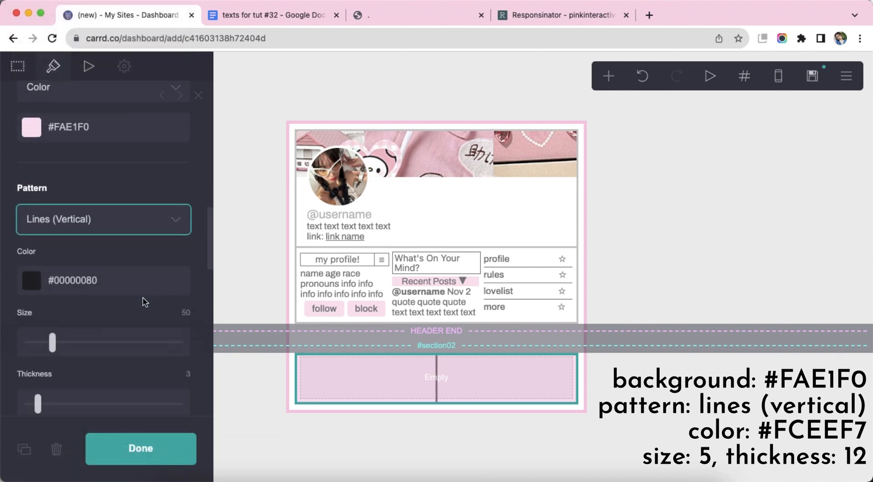
Step: Set the line pattern's color to #FCEEF7, size to 5 and thickness to 12, and close the container settings
{"action": "left_click", "coordinate": [141, 245]}
{"action": "type", "text": "FCEE"}
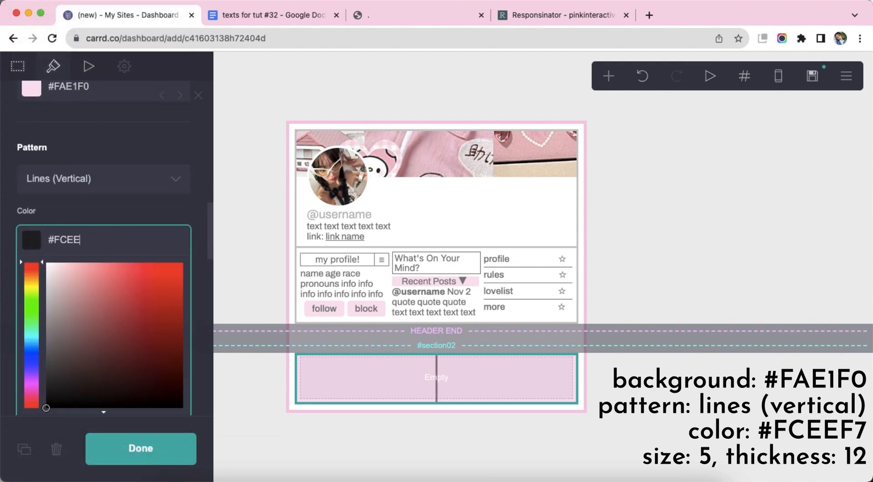
{"action": "type", "text": "F7"}
{"action": "key", "text": "Return"}
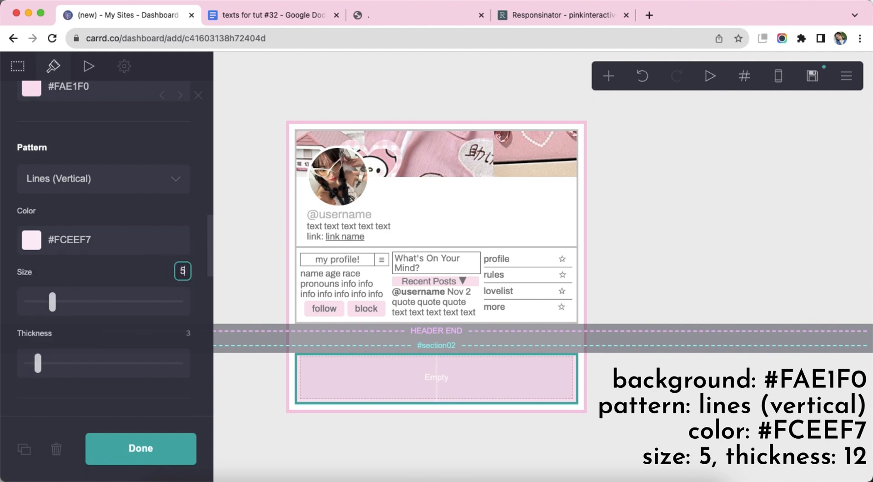
{"action": "type", "text": "2"}
{"action": "key", "text": "Return"}
{"action": "scroll", "coordinate": [130, 334], "scroll_direction": "down", "scroll_amount": 10}
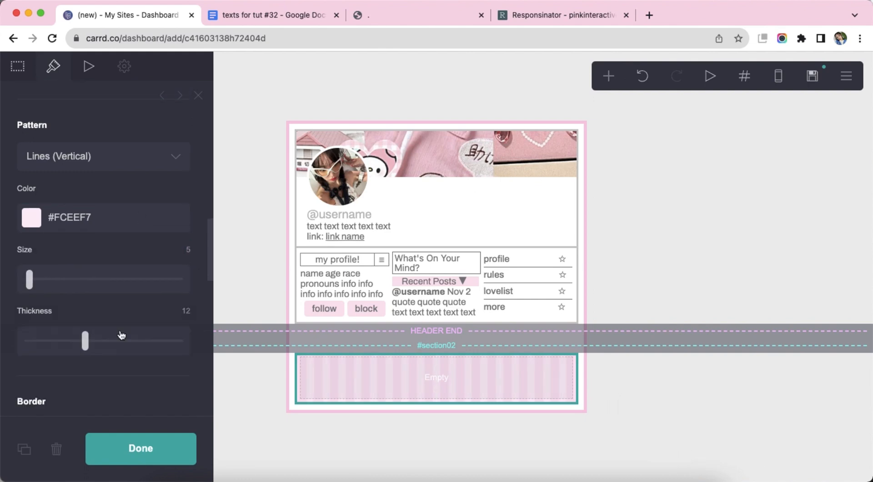
{"action": "scroll", "coordinate": [130, 334], "scroll_direction": "down", "scroll_amount": 3}
{"action": "left_click", "coordinate": [674, 403]}
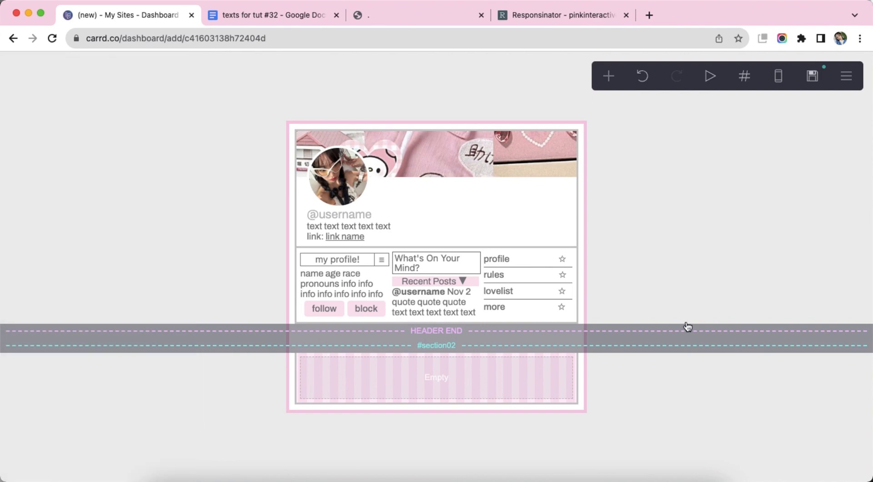
Step: Add a buttons element inside the striped container and expand it to four buttons
{"action": "left_click", "coordinate": [608, 78]}
{"action": "left_click", "coordinate": [555, 149]}
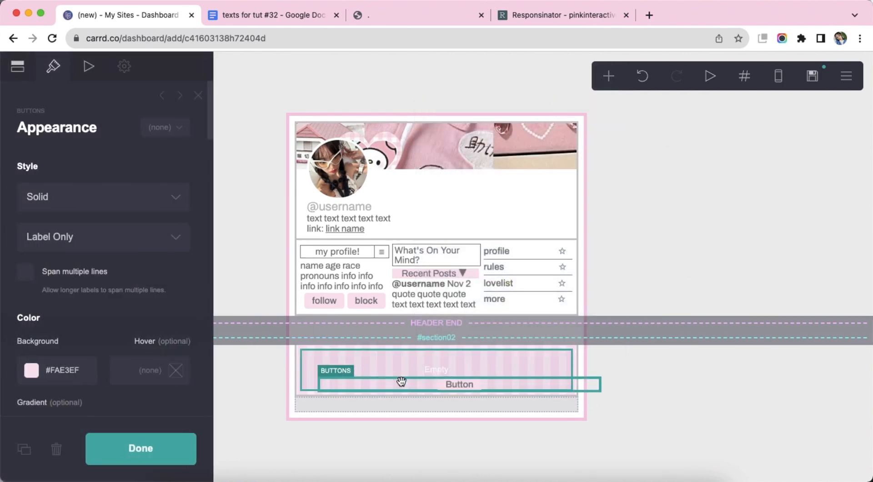
{"action": "left_click", "coordinate": [18, 66]}
{"action": "left_click", "coordinate": [108, 207]}
{"action": "left_click", "coordinate": [116, 248]}
{"action": "left_click", "coordinate": [120, 275]}
Step: Label the first button "twitter" and the second button "insta"
{"action": "left_click", "coordinate": [105, 165]}
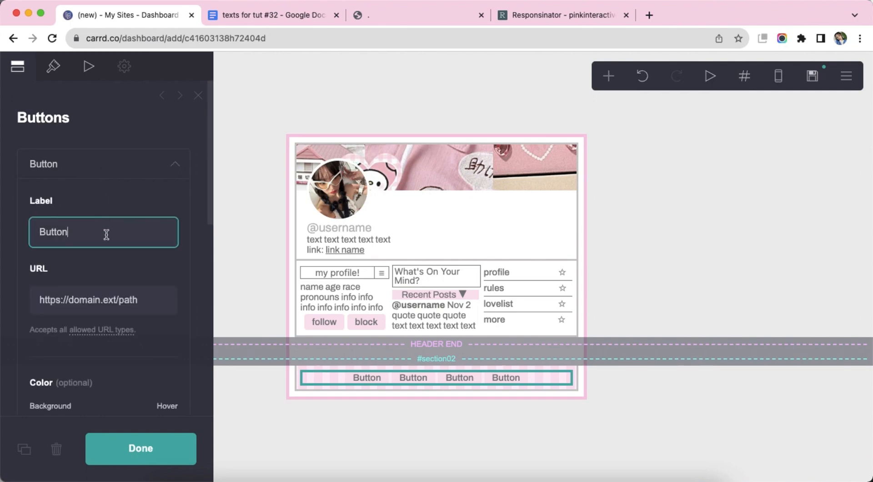
{"action": "type", "text": "twitter"}
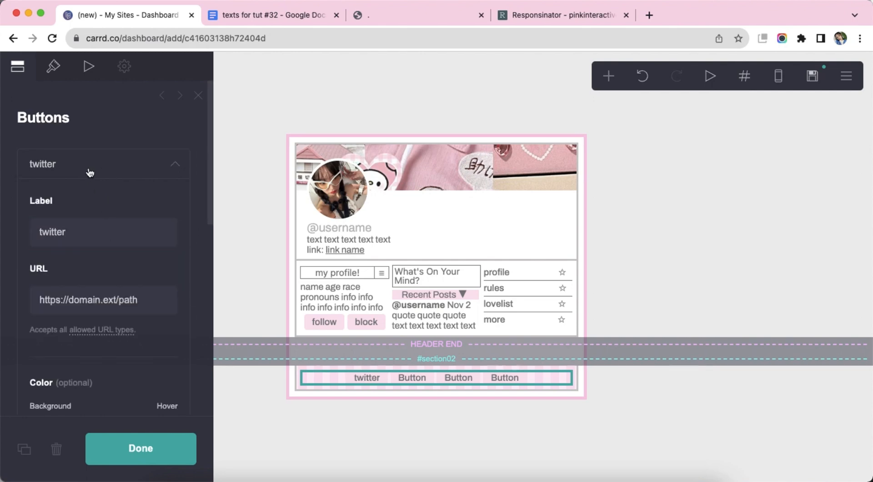
{"action": "left_click", "coordinate": [91, 175]}
{"action": "type", "text": "insta"}
{"action": "key", "text": "Return"}
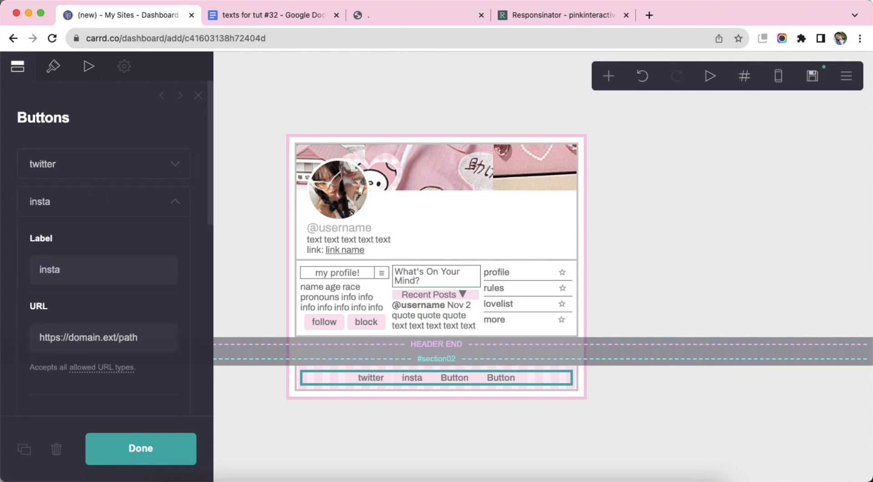
Step: Label the third button "tumblr" and the fourth button "spotify"
{"action": "left_click", "coordinate": [111, 207]}
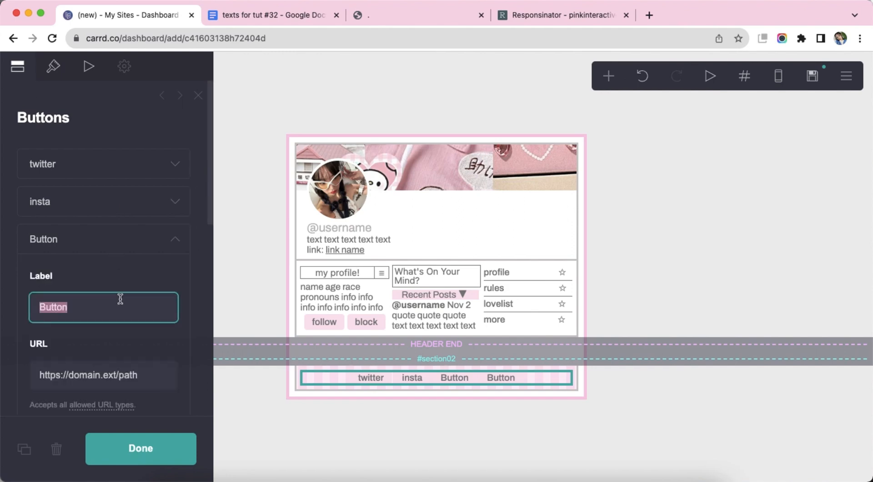
{"action": "type", "text": "tumblr"}
{"action": "key", "text": "Return"}
{"action": "left_click", "coordinate": [121, 246]}
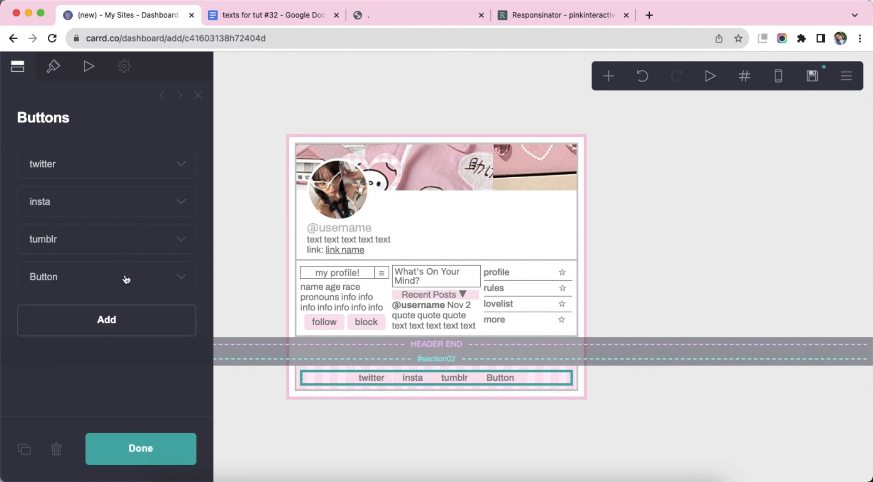
{"action": "left_click", "coordinate": [126, 278]}
{"action": "left_click", "coordinate": [122, 342]}
{"action": "type", "text": "spotify"}
{"action": "key", "text": "Return"}
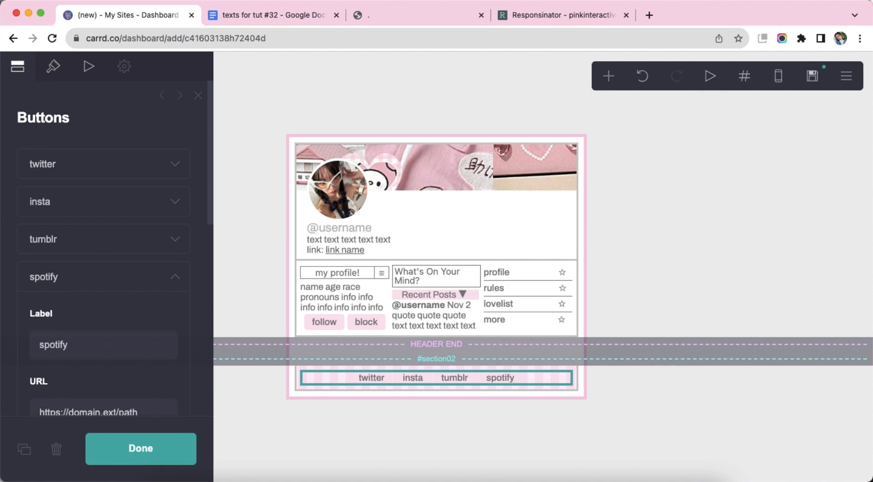
{"action": "left_click", "coordinate": [100, 277]}
Step: Set the background color of the four social buttons to #FFFFFFBA
{"action": "left_click", "coordinate": [53, 66]}
{"action": "scroll", "coordinate": [75, 267], "scroll_direction": "down", "scroll_amount": 4}
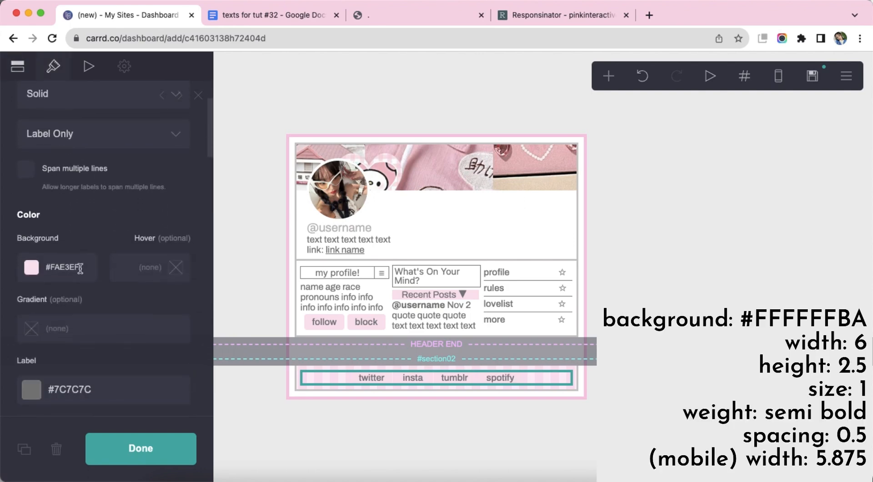
{"action": "left_click", "coordinate": [85, 186]}
{"action": "left_click_drag", "start_coordinate": [89, 184], "coordinate": [7, 182]}
{"action": "type", "text": "#FFFFFFBA"}
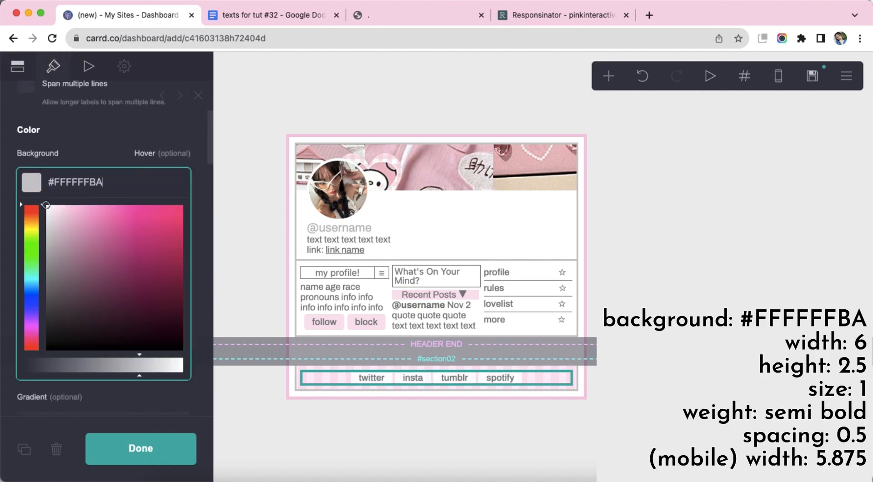
{"action": "key", "text": "Return"}
Step: Set the social buttons' width to 6 and height to 2.5
{"action": "scroll", "coordinate": [94, 289], "scroll_direction": "down", "scroll_amount": 5}
{"action": "left_click", "coordinate": [188, 238]}
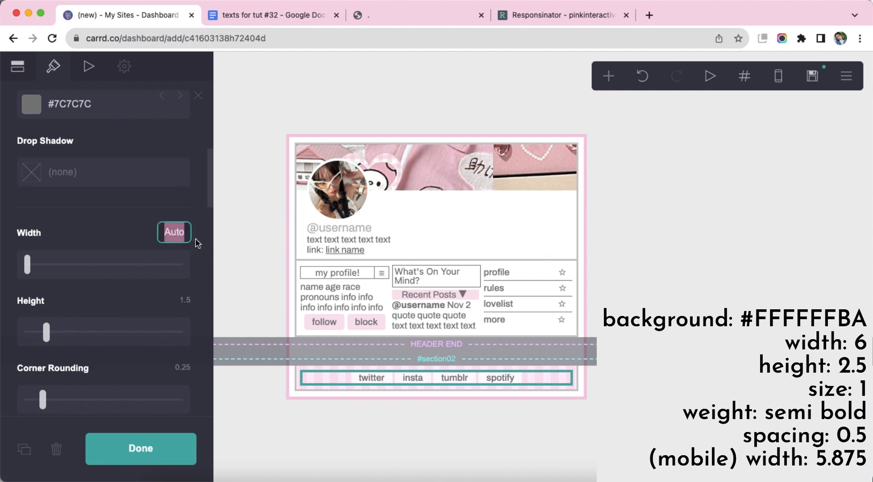
{"action": "type", "text": "6"}
{"action": "key", "text": "Return"}
{"action": "type", "text": "2.5"}
{"action": "key", "text": "Return"}
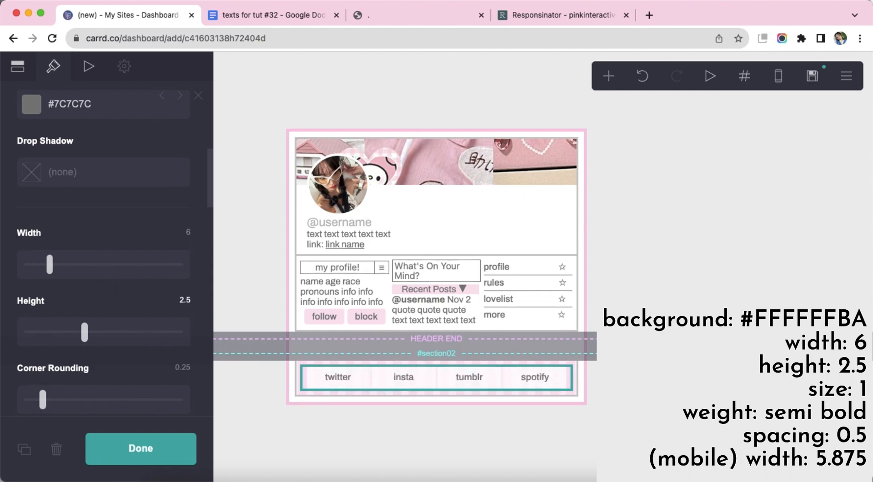
{"action": "scroll", "coordinate": [164, 317], "scroll_direction": "down", "scroll_amount": 5}
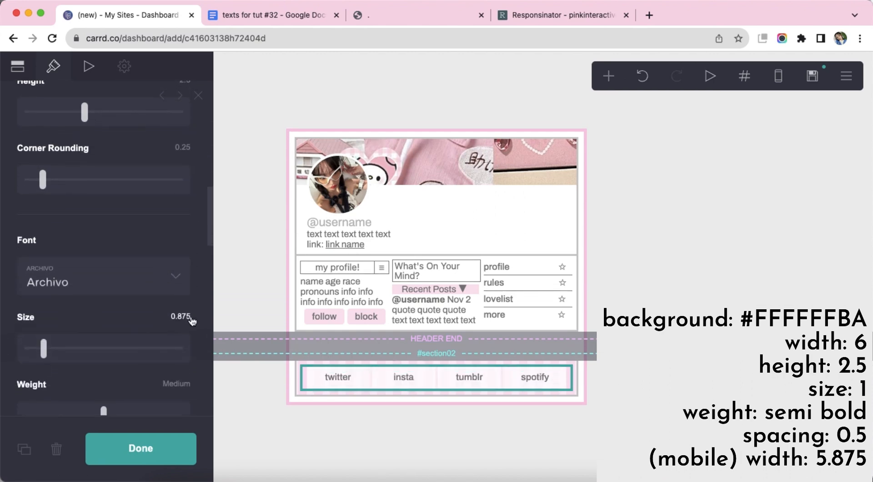
Step: Set the social buttons' text size to 1, weight to Semi Bold and the spacing between buttons to 0.5
{"action": "scroll", "coordinate": [200, 321], "scroll_direction": "down", "scroll_amount": 3}
{"action": "left_click", "coordinate": [122, 302]}
{"action": "scroll", "coordinate": [131, 282], "scroll_direction": "down", "scroll_amount": 4}
{"action": "scroll", "coordinate": [132, 288], "scroll_direction": "down", "scroll_amount": 4}
{"action": "left_click", "coordinate": [191, 269]}
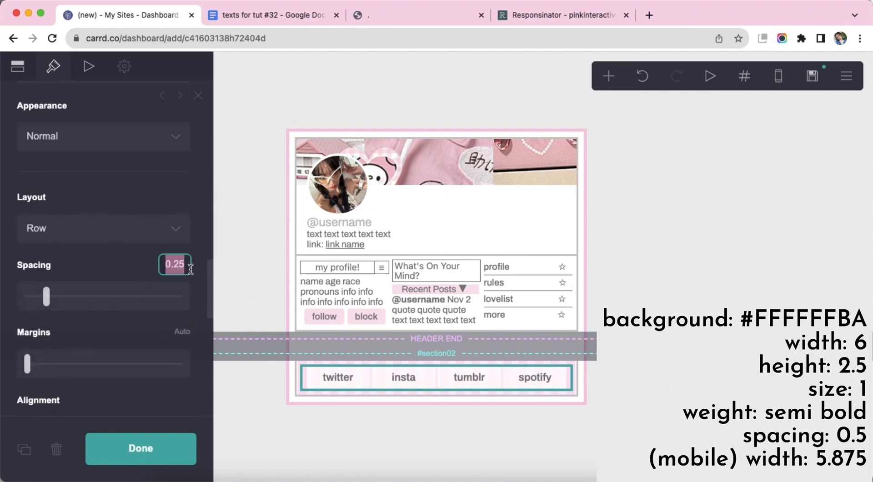
{"action": "type", "text": "0.5"}
{"action": "key", "text": "Return"}
Step: Set the social buttons' mobile width to 5.875, checking it in the mobile preview before returning to the desktop view
{"action": "scroll", "coordinate": [107, 296], "scroll_direction": "down", "scroll_amount": 6}
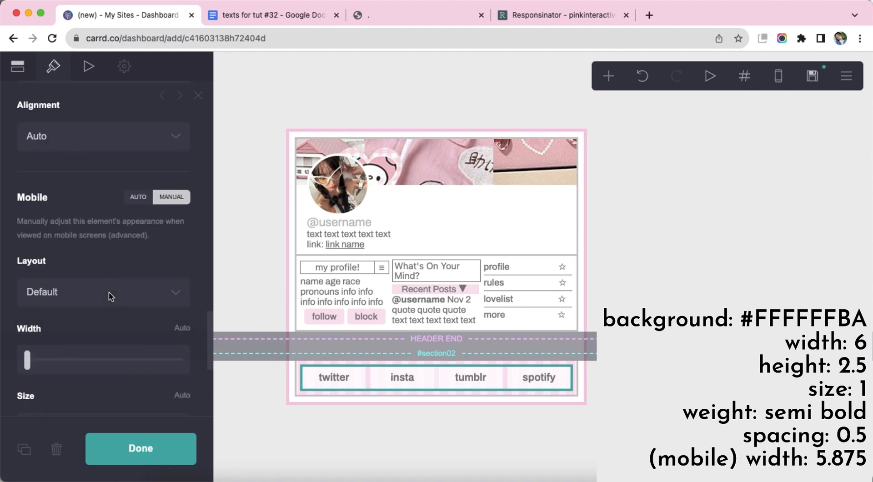
{"action": "left_click", "coordinate": [777, 83]}
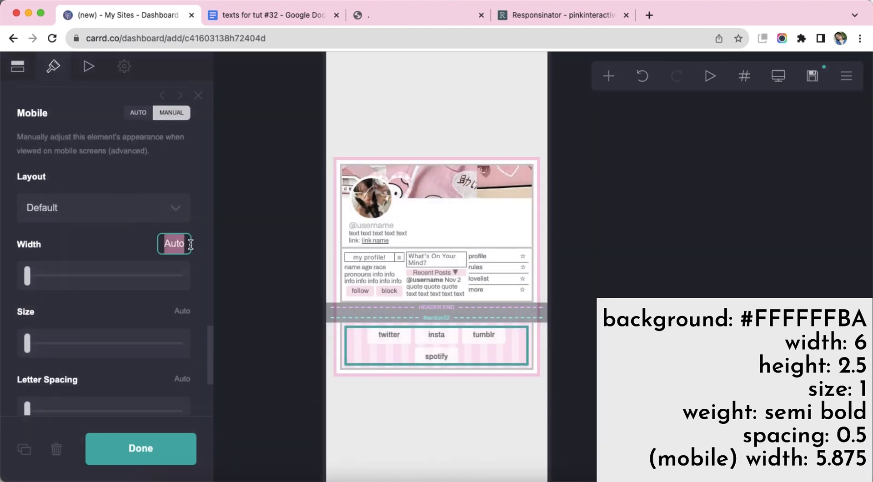
{"action": "type", "text": "5.875"}
{"action": "key", "text": "Return"}
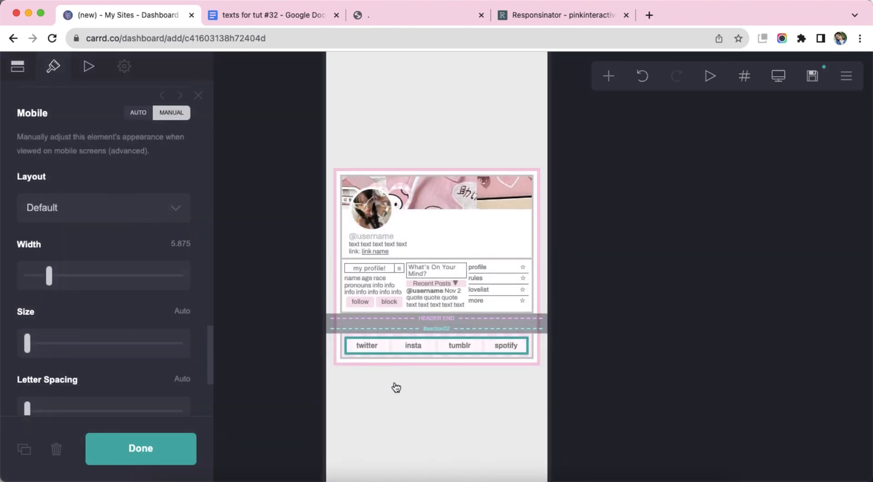
{"action": "double_click", "coordinate": [443, 402]}
{"action": "left_click", "coordinate": [778, 75]}
Step: Add a section break below the social buttons and name it "rules"
{"action": "left_click", "coordinate": [609, 76]}
{"action": "left_click", "coordinate": [565, 349]}
{"action": "scroll", "coordinate": [164, 274], "scroll_direction": "down", "scroll_amount": 5}
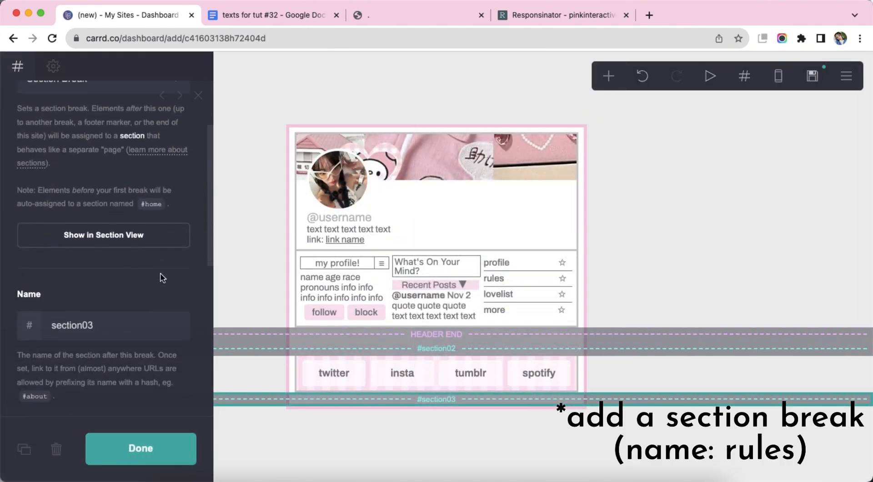
{"action": "left_click", "coordinate": [156, 317]}
{"action": "type", "text": "rules"}
{"action": "key", "text": "Return"}
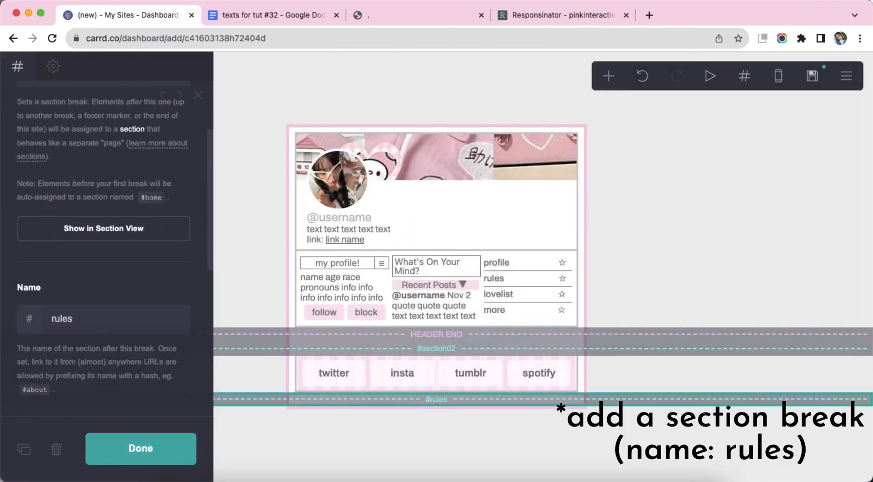
{"action": "left_click", "coordinate": [407, 473]}
Step: Add a container below the rules section break and set its background color to #FFFFFF
{"action": "left_click", "coordinate": [608, 76]}
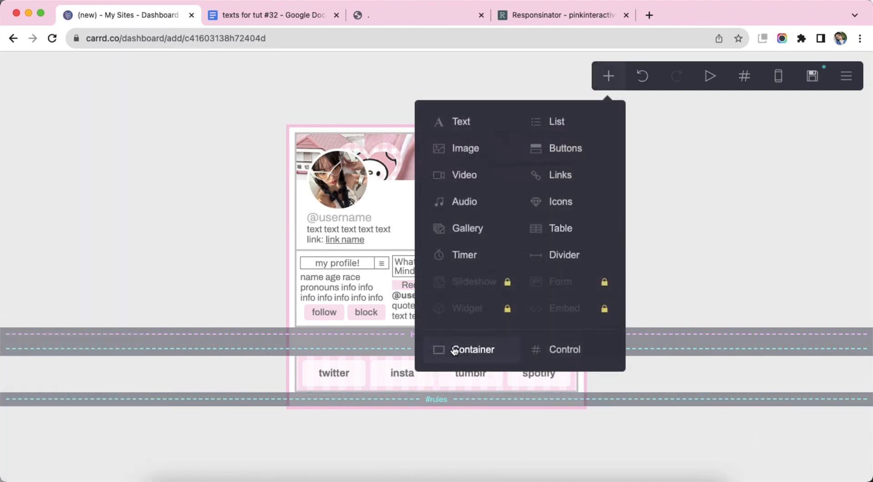
{"action": "left_click", "coordinate": [454, 351]}
{"action": "scroll", "coordinate": [100, 282], "scroll_direction": "down", "scroll_amount": 5}
{"action": "scroll", "coordinate": [99, 281], "scroll_direction": "down", "scroll_amount": 5}
{"action": "left_click", "coordinate": [112, 281]}
{"action": "left_click_drag", "start_coordinate": [57, 312], "coordinate": [38, 269]}
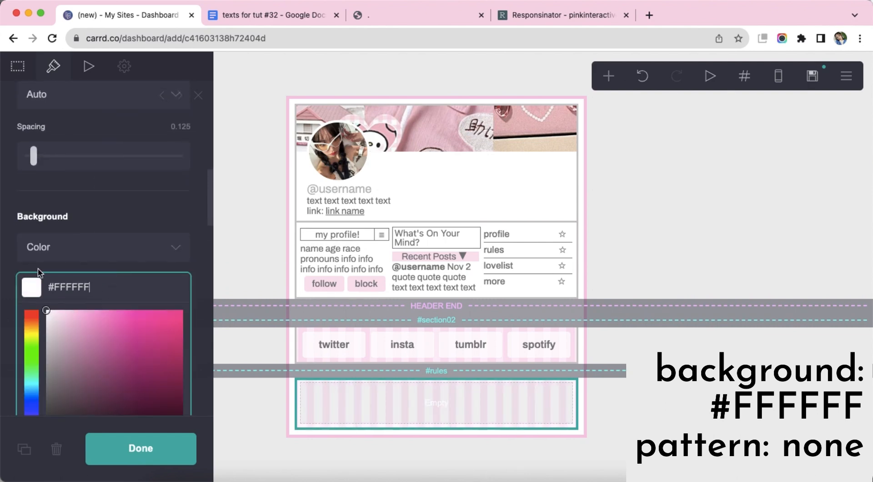
{"action": "left_click", "coordinate": [38, 271]}
Step: Set the new container's background pattern to None
{"action": "scroll", "coordinate": [103, 292], "scroll_direction": "down", "scroll_amount": 3}
{"action": "left_click", "coordinate": [103, 294]}
{"action": "scroll", "coordinate": [103, 291], "scroll_direction": "up", "scroll_amount": 5}
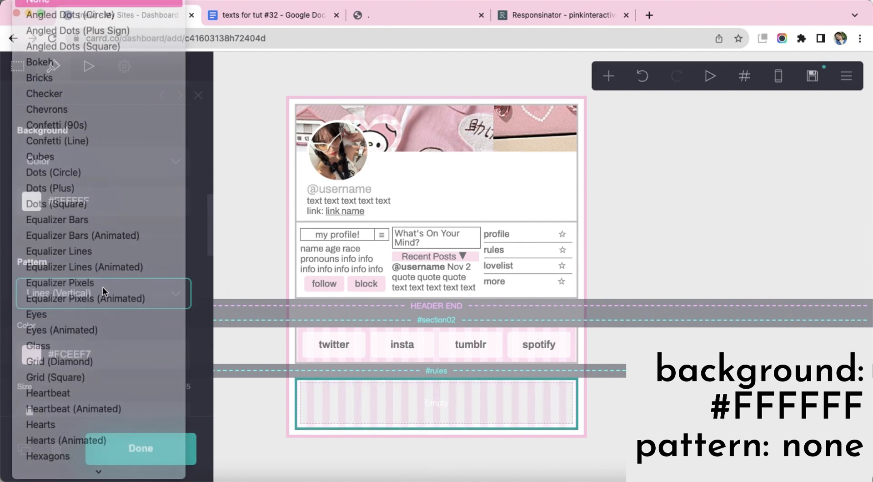
{"action": "left_click", "coordinate": [98, 2]}
{"action": "left_click", "coordinate": [125, 258]}
{"action": "scroll", "coordinate": [125, 258], "scroll_direction": "down", "scroll_amount": 4}
{"action": "left_click", "coordinate": [429, 457]}
Step: Add a text element inside the empty container of the rules section and open its content for editing
{"action": "left_click", "coordinate": [609, 76]}
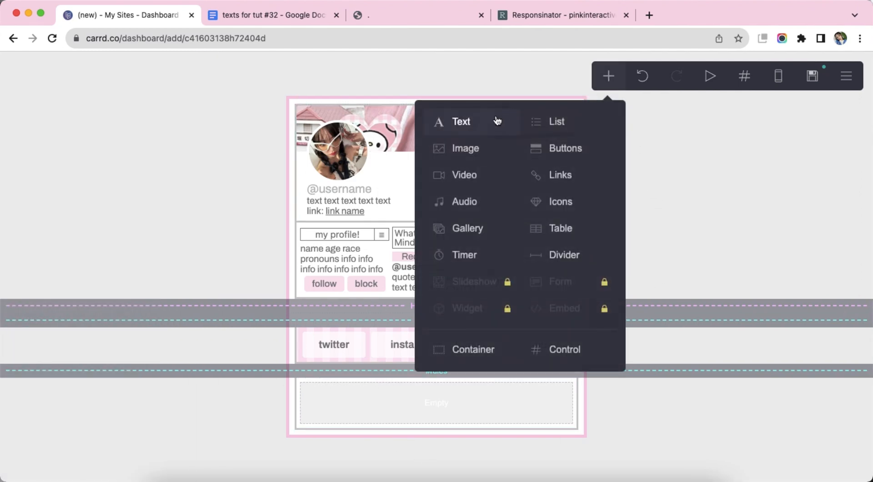
{"action": "left_click", "coordinate": [498, 120]}
{"action": "left_click", "coordinate": [17, 68]}
Step: Copy the "Do Not Interact If" line with its date from the "texts for tut #32" Google Doc
{"action": "left_click", "coordinate": [235, 21]}
{"action": "scroll", "coordinate": [326, 292], "scroll_direction": "down", "scroll_amount": 5}
{"action": "left_click_drag", "start_coordinate": [291, 175], "coordinate": [578, 174]}
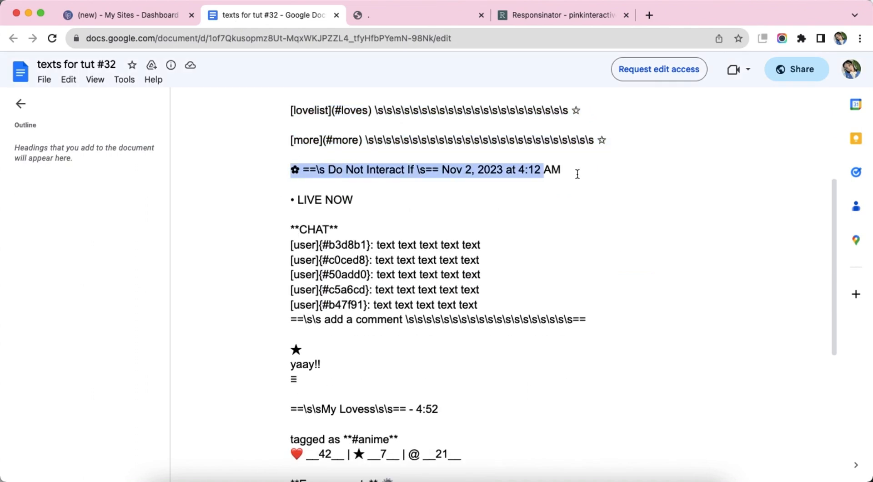
{"action": "right_click", "coordinate": [440, 167]}
{"action": "left_click", "coordinate": [448, 179]}
Step: Back in Carrd, paste the copied line as the new element's text and set its size to 1.125
{"action": "left_click", "coordinate": [127, 15]}
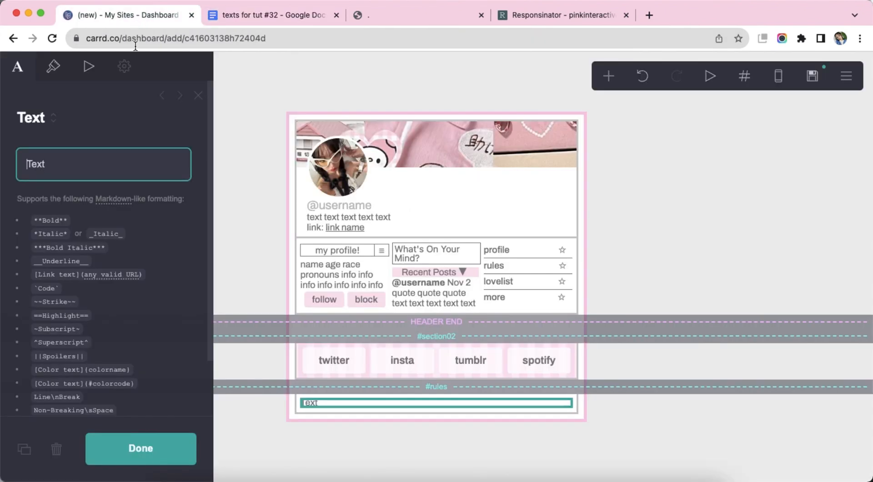
{"action": "right_click", "coordinate": [56, 162]}
{"action": "left_click", "coordinate": [106, 270]}
{"action": "left_click", "coordinate": [53, 66]}
{"action": "scroll", "coordinate": [125, 291], "scroll_direction": "down", "scroll_amount": 4}
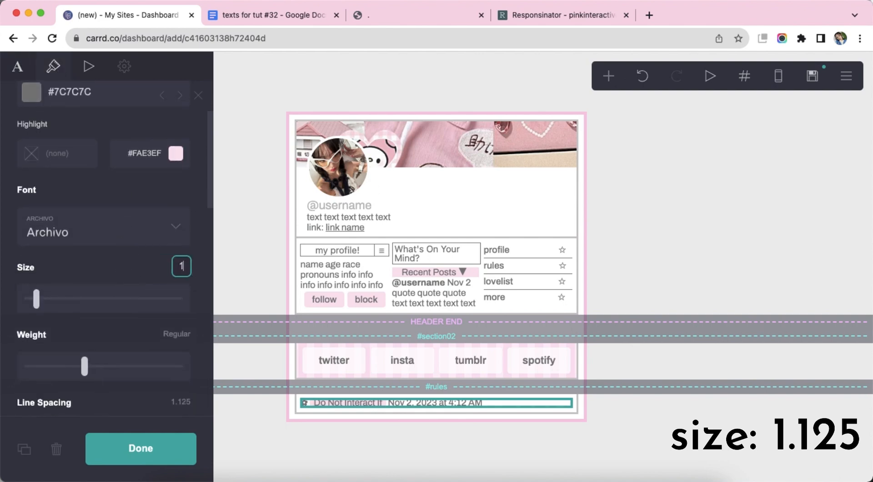
{"action": "type", "text": "125"}
{"action": "left_click", "coordinate": [427, 448]}
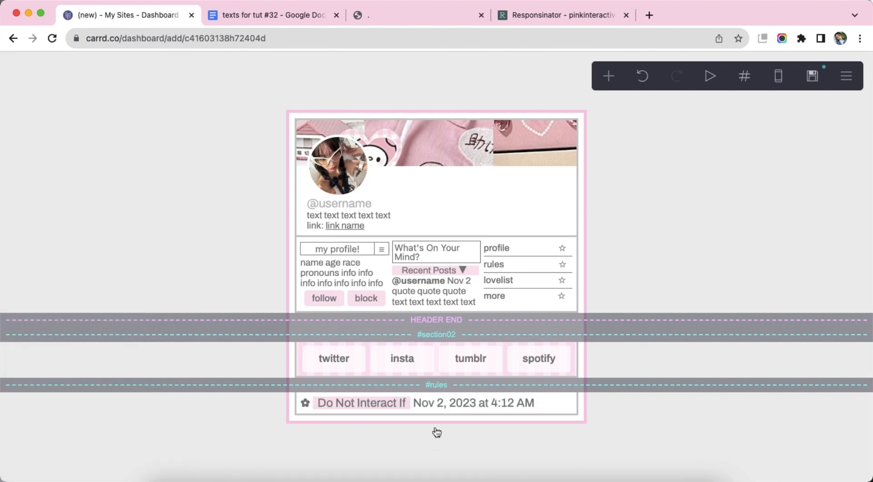
Step: Add a table below the "Do Not Interact If" text and clear its headings
{"action": "left_click", "coordinate": [608, 76]}
{"action": "left_click", "coordinate": [562, 230]}
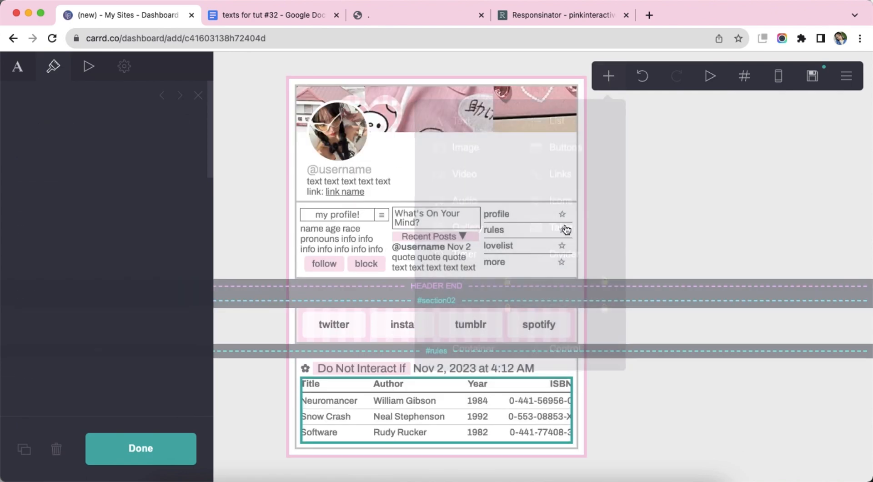
{"action": "left_click", "coordinate": [18, 67]}
{"action": "left_click", "coordinate": [87, 231]}
{"action": "key", "text": "super+a"}
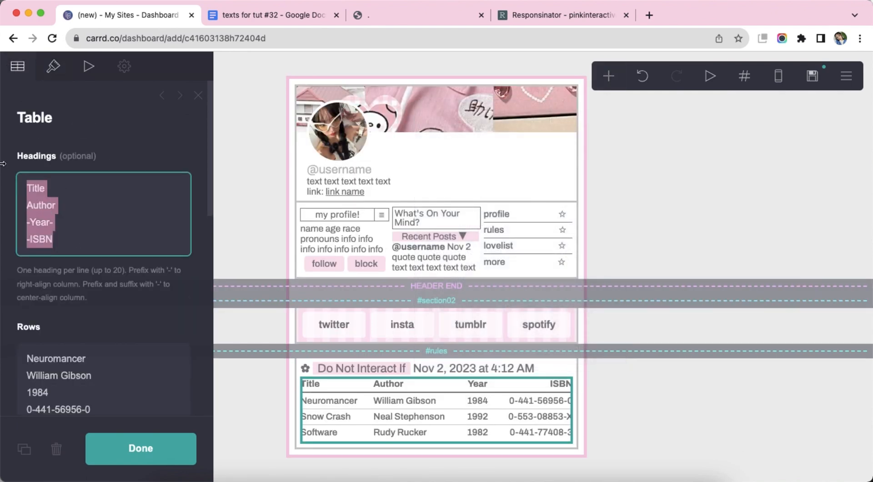
{"action": "key", "text": "BackSpace"}
Step: Replace the table's sample rows with a single cell of repeated "info" text filling about three lines
{"action": "right_click", "coordinate": [129, 249]}
{"action": "left_click", "coordinate": [168, 367]}
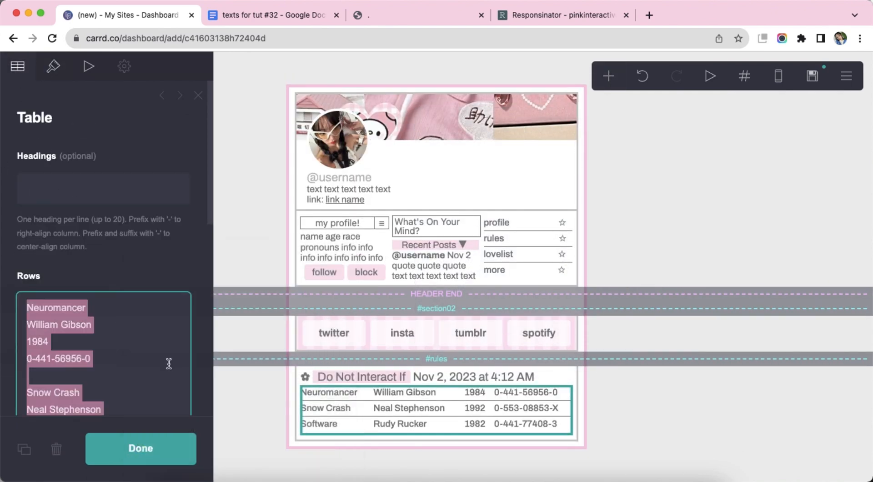
{"action": "key", "text": "BackSpace"}
{"action": "type", "text": "info info info info info info info info info info info info info info info info info info info info info info info info info info info info info info info info info info info info info info info info info info info info info info info info"}
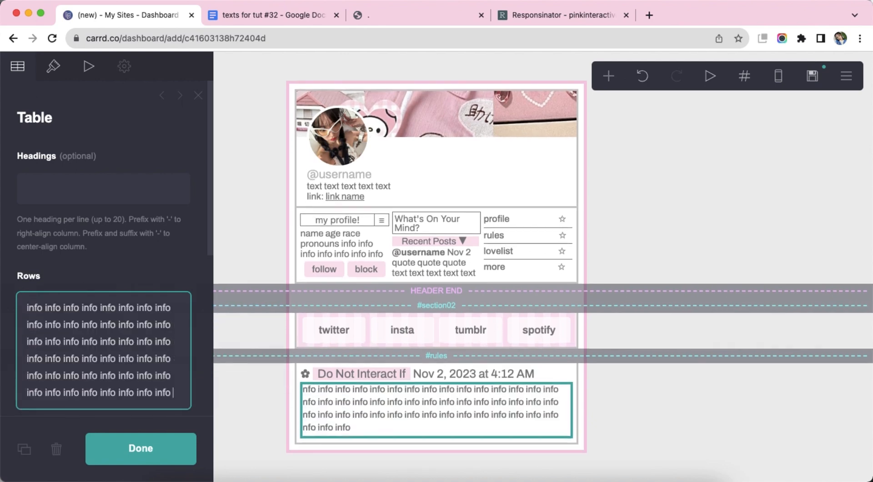
{"action": "left_click_drag", "start_coordinate": [109, 393], "coordinate": [181, 391]}
{"action": "key", "text": "BackSpace"}
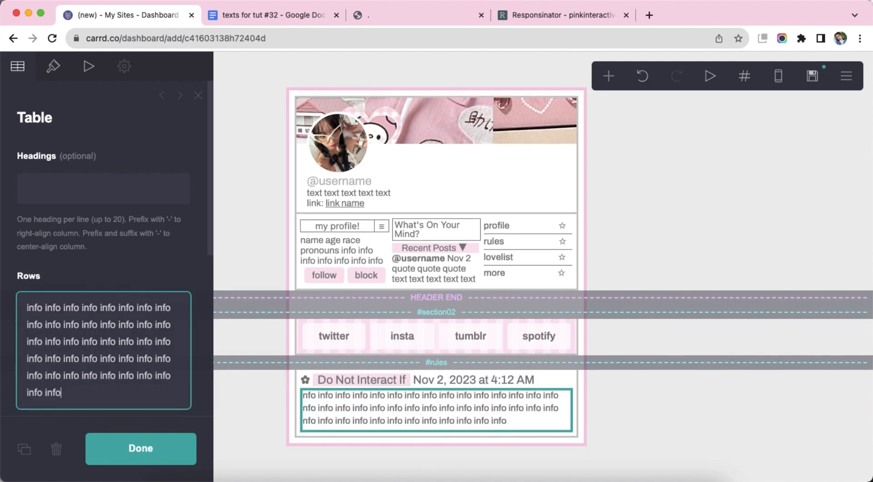
{"action": "left_click", "coordinate": [131, 269]}
Step: Set the table's style to Grid
{"action": "left_click", "coordinate": [53, 67]}
{"action": "left_click", "coordinate": [42, 163]}
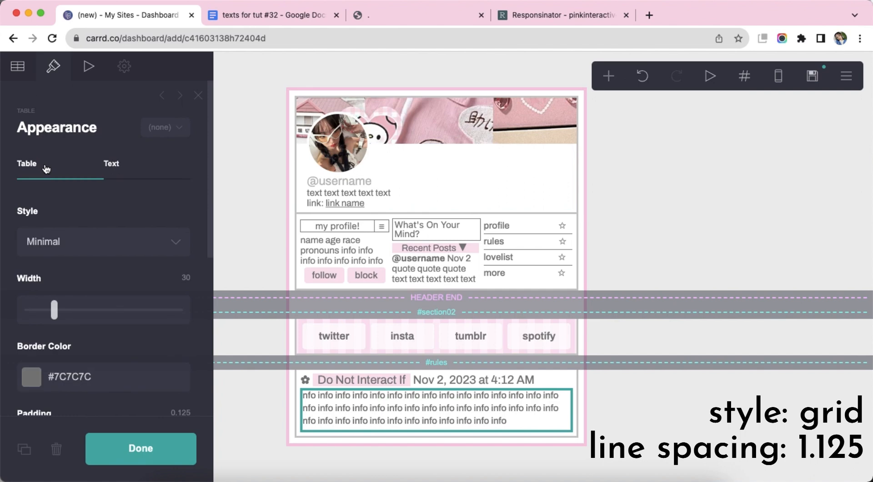
{"action": "left_click", "coordinate": [84, 234]}
{"action": "left_click", "coordinate": [89, 259]}
{"action": "scroll", "coordinate": [111, 274], "scroll_direction": "down", "scroll_amount": 5}
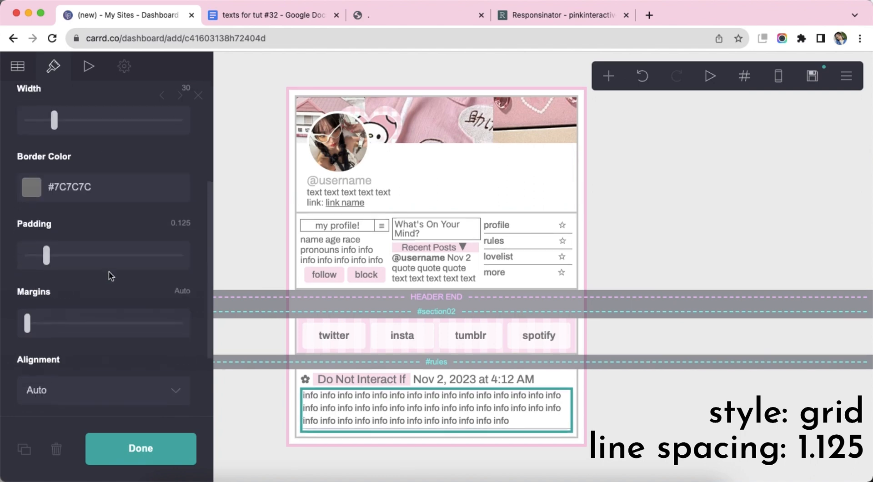
Step: Set the line spacing of the table's text to 1.125
{"action": "scroll", "coordinate": [115, 275], "scroll_direction": "up", "scroll_amount": 5}
{"action": "left_click", "coordinate": [145, 172]}
{"action": "scroll", "coordinate": [121, 273], "scroll_direction": "down", "scroll_amount": 4}
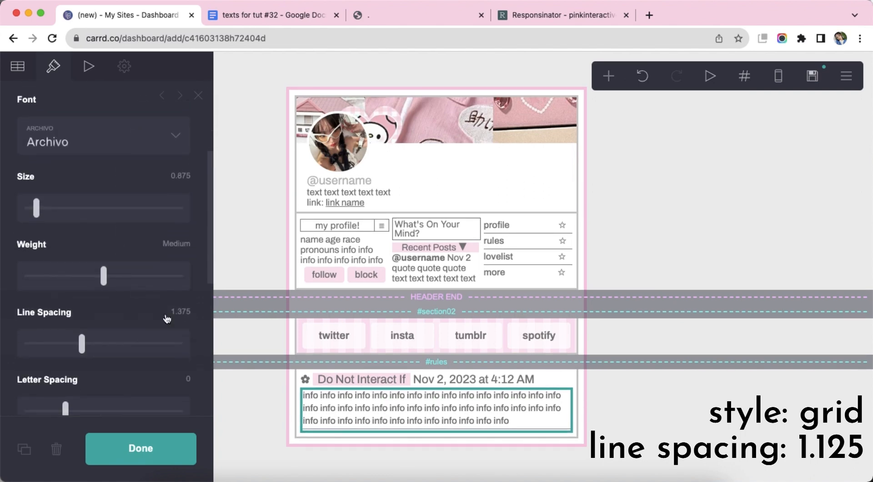
{"action": "type", "text": ".125"}
{"action": "key", "text": "Return"}
{"action": "scroll", "coordinate": [130, 312], "scroll_direction": "down", "scroll_amount": 7}
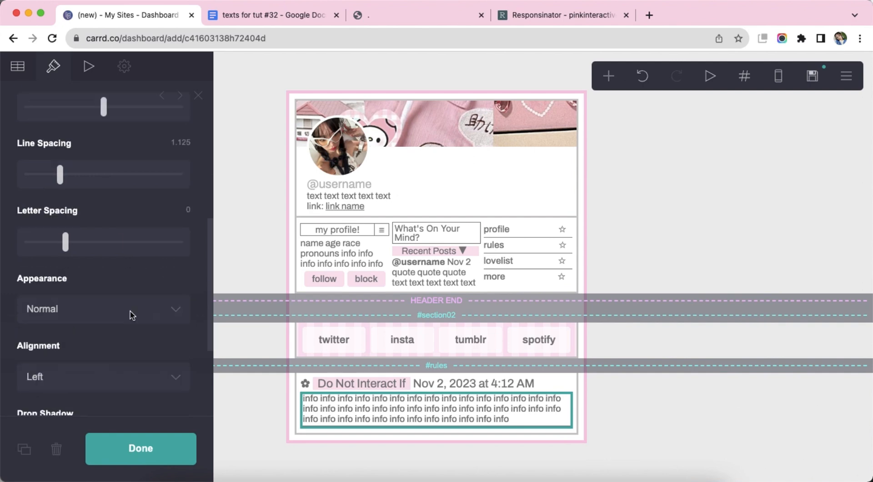
{"action": "left_click", "coordinate": [668, 414]}
{"action": "left_click", "coordinate": [779, 80]}
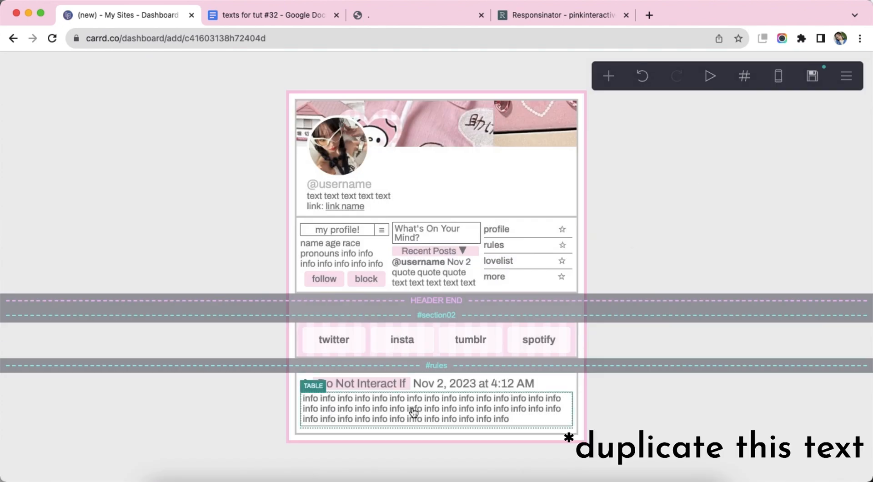
Step: Duplicate the "Do Not Interact If" text below the table and change the copy's highlighted words to "Before You Interact"
{"action": "left_click", "coordinate": [381, 385]}
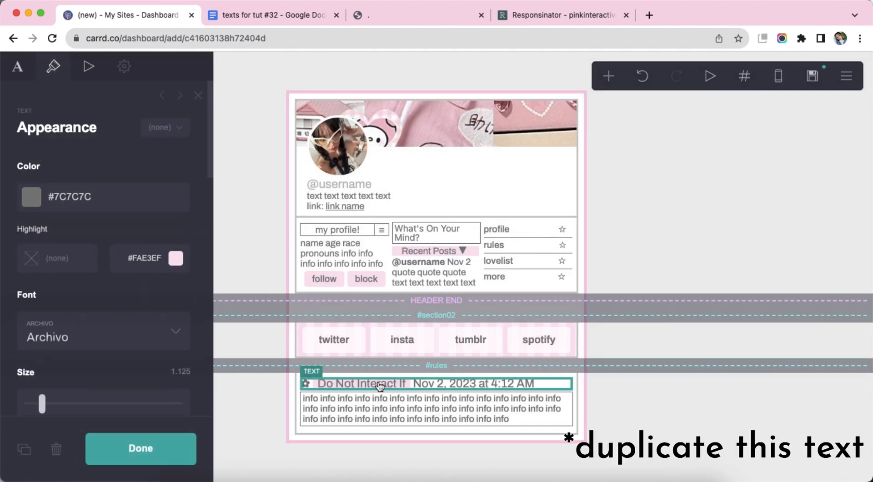
{"action": "left_click", "coordinate": [24, 449]}
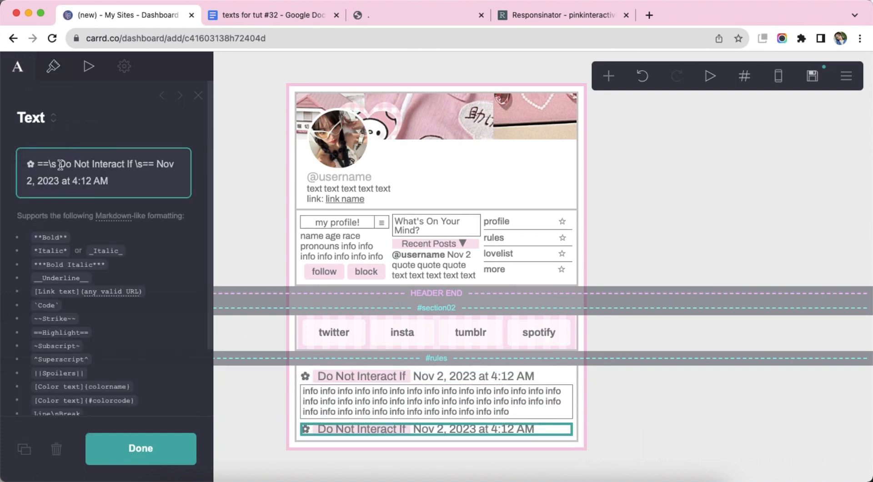
{"action": "type", "text": "Before You In"}
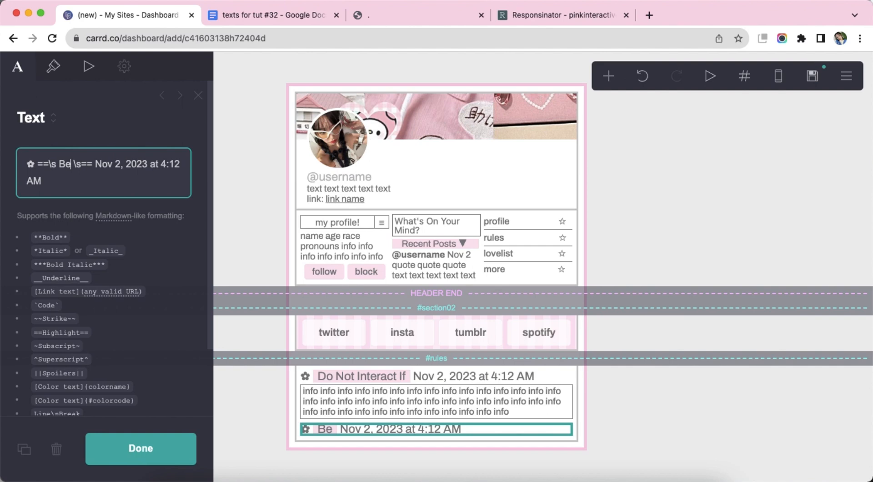
{"action": "type", "text": "teract"}
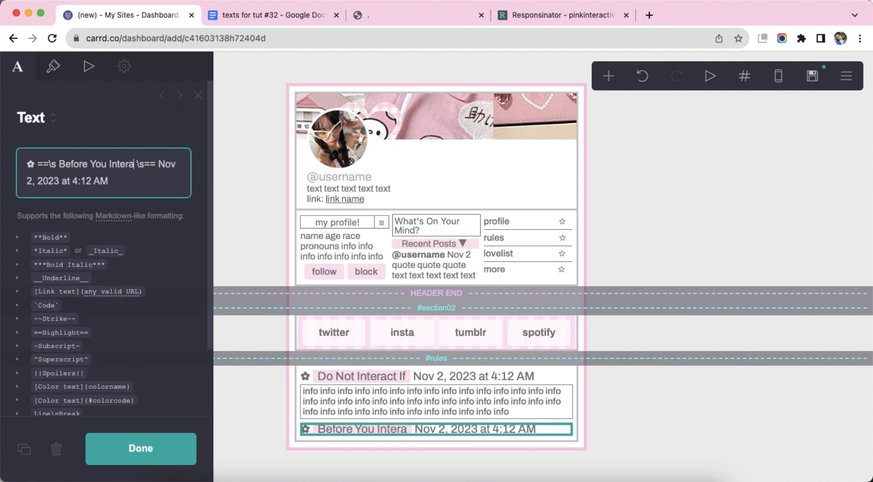
Step: Duplicate the info table and move the copy below the "Before You Interact" text
{"action": "left_click", "coordinate": [360, 400]}
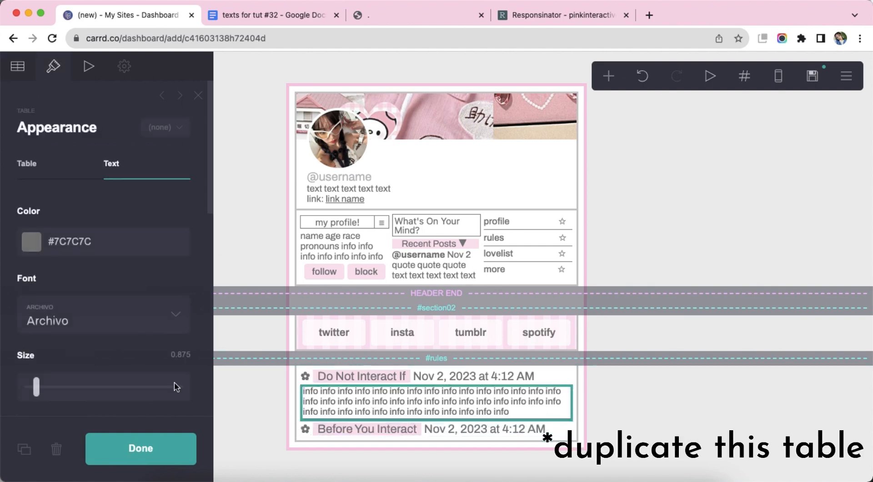
{"action": "left_click", "coordinate": [27, 448]}
{"action": "left_click_drag", "start_coordinate": [407, 414], "coordinate": [443, 457]}
{"action": "left_click", "coordinate": [679, 409]}
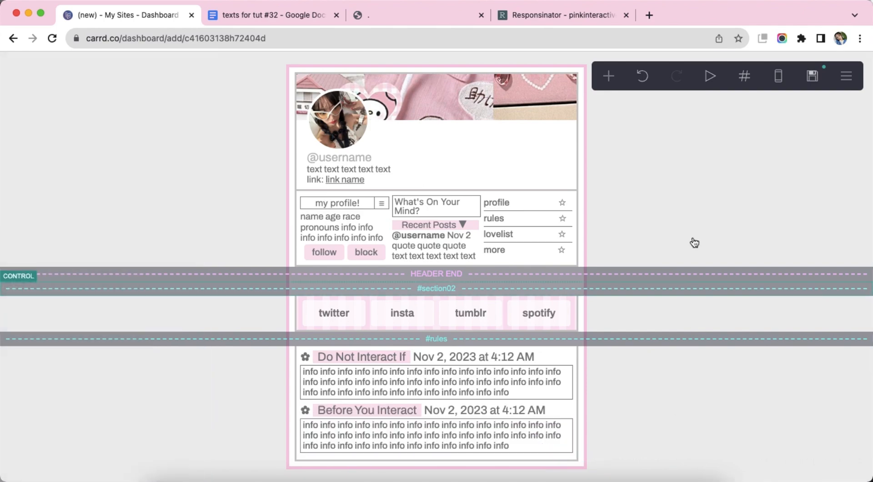
{"action": "left_click", "coordinate": [772, 87]}
{"action": "left_click", "coordinate": [772, 86]}
Step: Add a section break at the end of the page and name it "loves"
{"action": "left_click", "coordinate": [610, 80]}
{"action": "left_click", "coordinate": [564, 349]}
{"action": "scroll", "coordinate": [159, 310], "scroll_direction": "down", "scroll_amount": 2}
{"action": "left_click", "coordinate": [153, 335]}
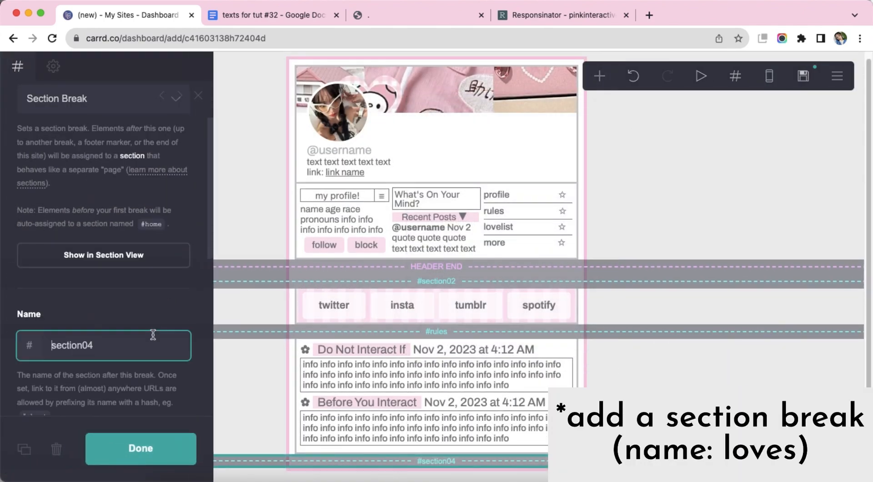
{"action": "left_click", "coordinate": [138, 341]}
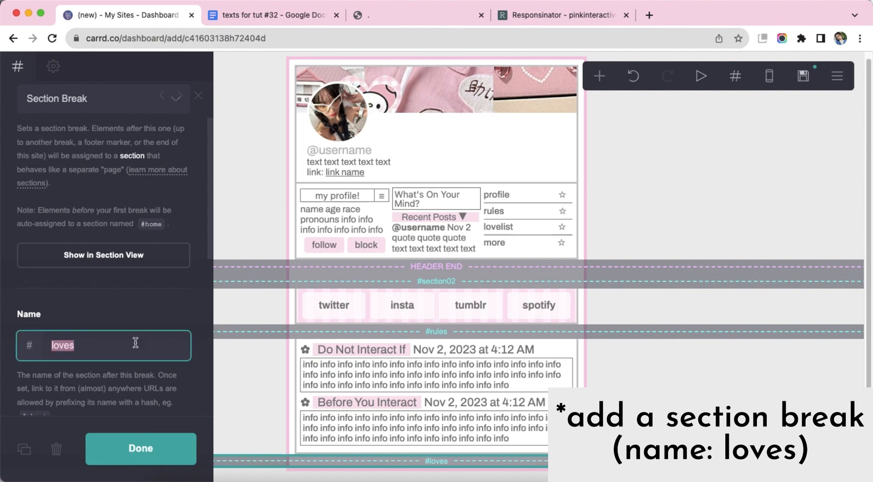
{"action": "left_click", "coordinate": [653, 405]}
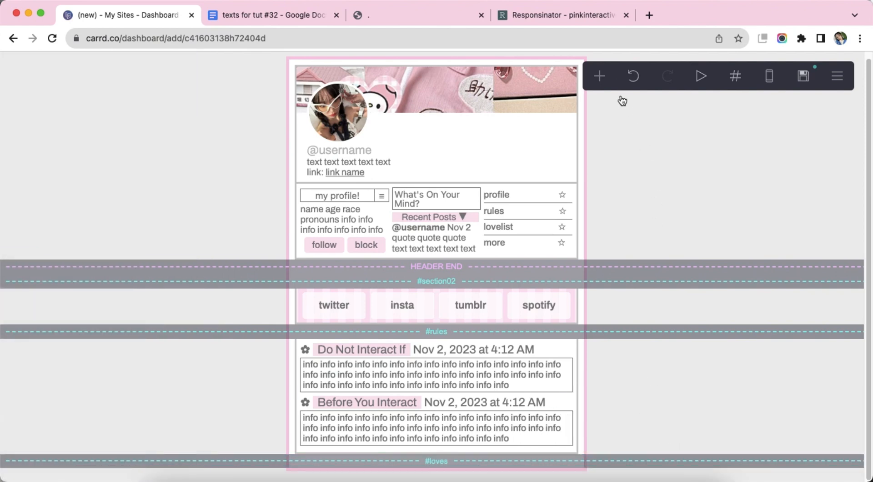
Step: Add a container below the loves section break and divide it into a 45% left and a 55% right column
{"action": "left_click", "coordinate": [600, 76]}
{"action": "left_click", "coordinate": [452, 341]}
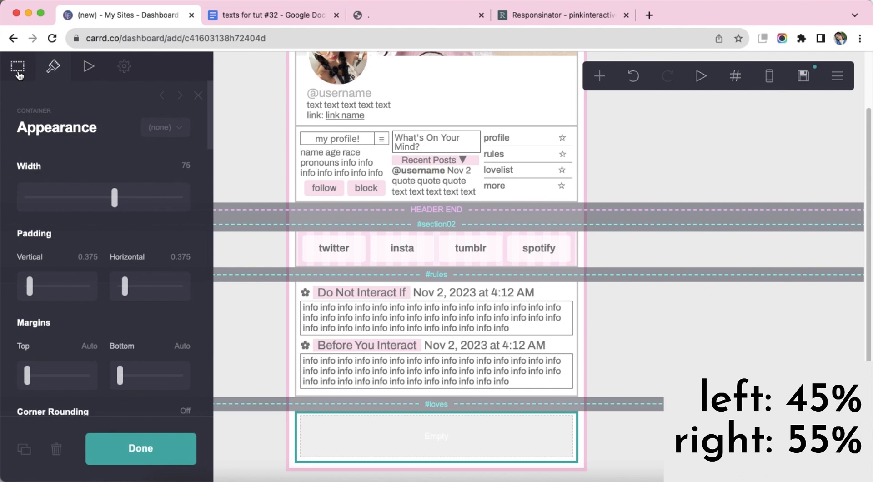
{"action": "left_click", "coordinate": [83, 189]}
{"action": "left_click", "coordinate": [83, 201]}
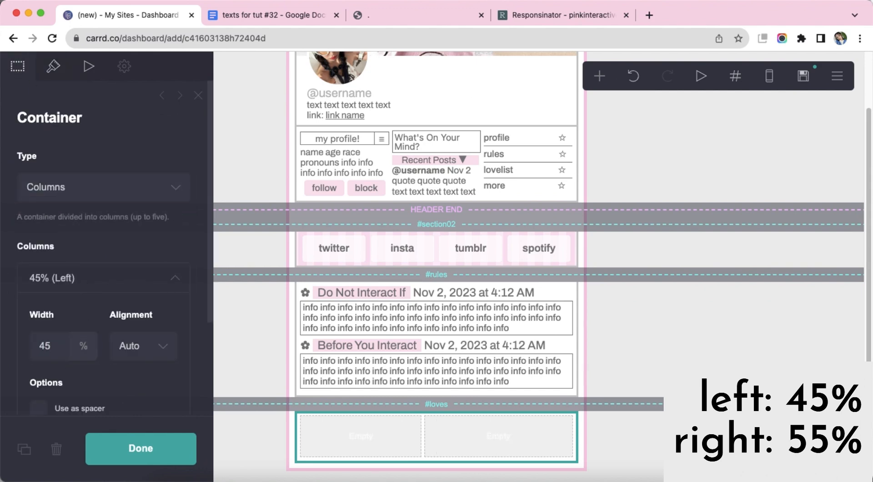
Step: Set the loves container's gutters to 0.5 and change its background to a gradient
{"action": "left_click", "coordinate": [86, 278]}
{"action": "left_click", "coordinate": [66, 76]}
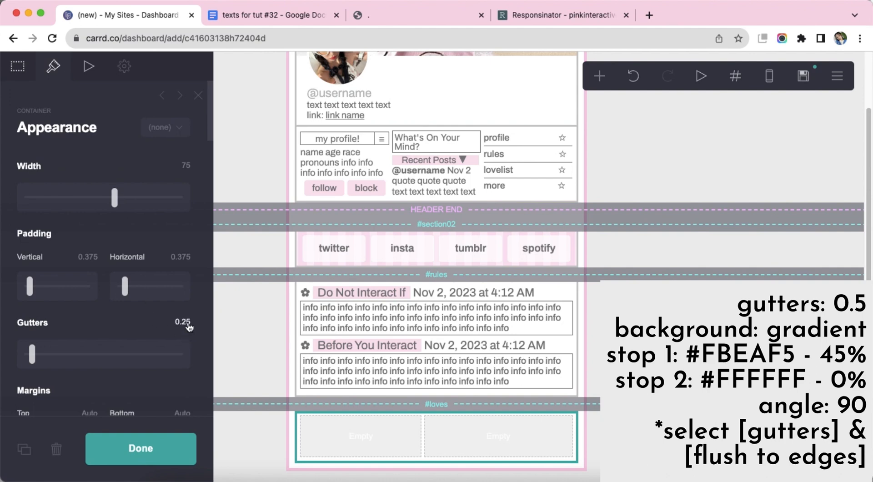
{"action": "scroll", "coordinate": [117, 321], "scroll_direction": "down", "scroll_amount": 15}
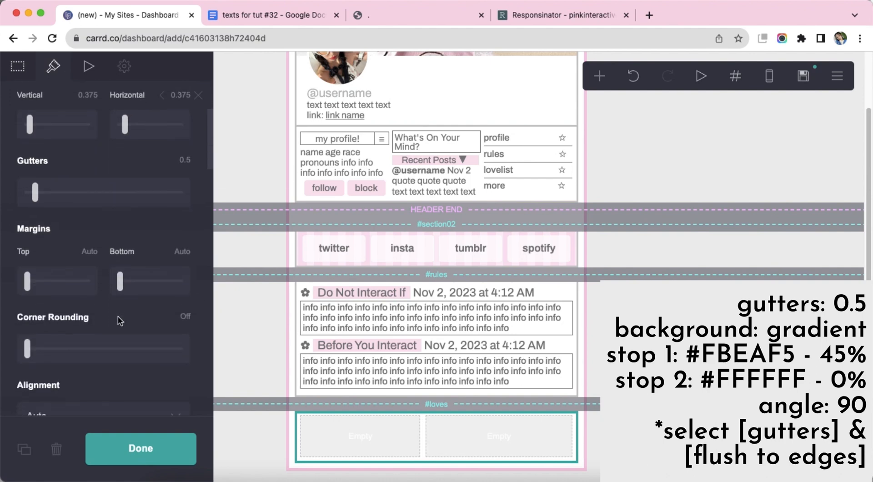
{"action": "left_click", "coordinate": [89, 234]}
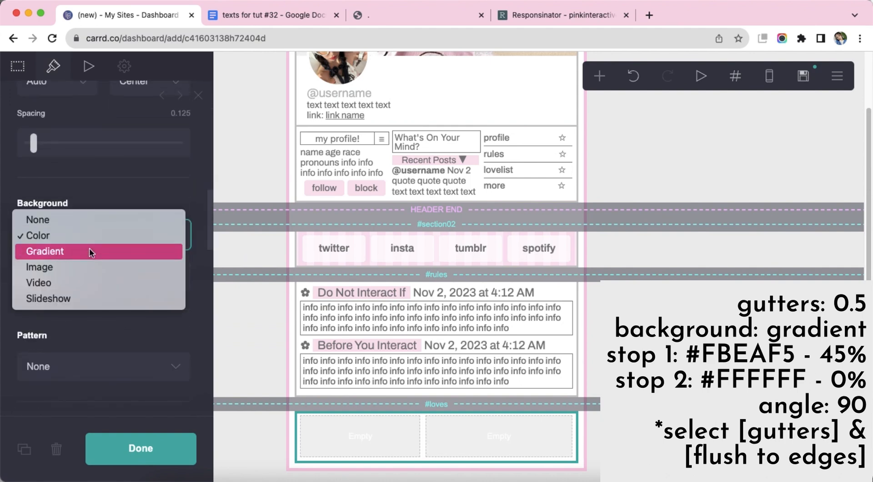
{"action": "left_click", "coordinate": [89, 249]}
Step: Set the container gradient's first stop to #FBEAF5 and its second stop to #FFFFFF
{"action": "scroll", "coordinate": [96, 250], "scroll_direction": "down", "scroll_amount": 5}
{"action": "left_click", "coordinate": [100, 236]}
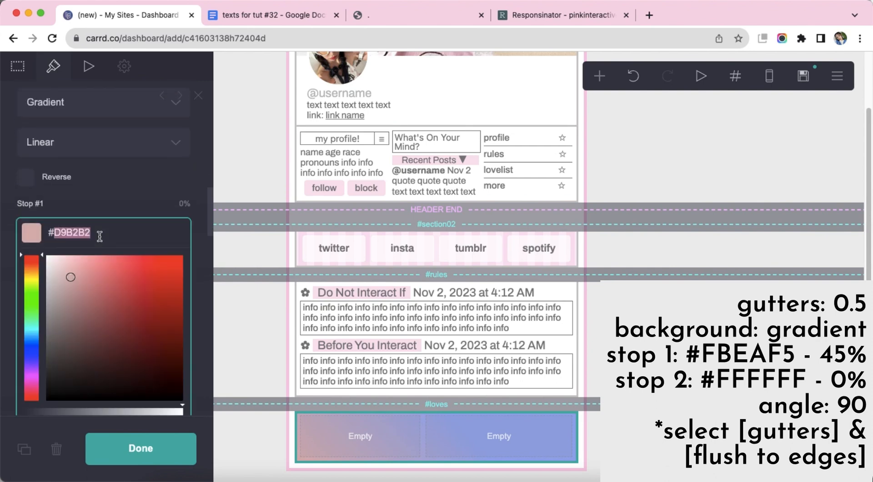
{"action": "type", "text": "FBEAF5"}
{"action": "key", "text": "Return"}
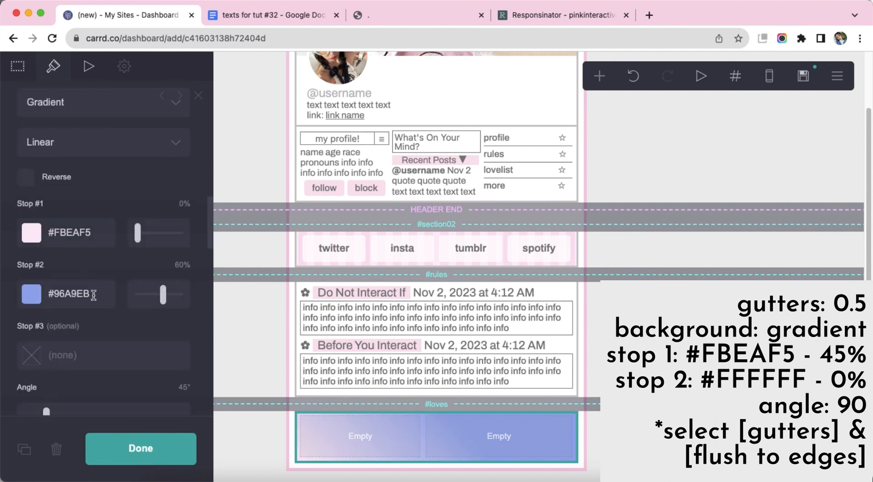
{"action": "left_click", "coordinate": [26, 291]}
{"action": "type", "text": "FFFFFF"}
{"action": "key", "text": "Return"}
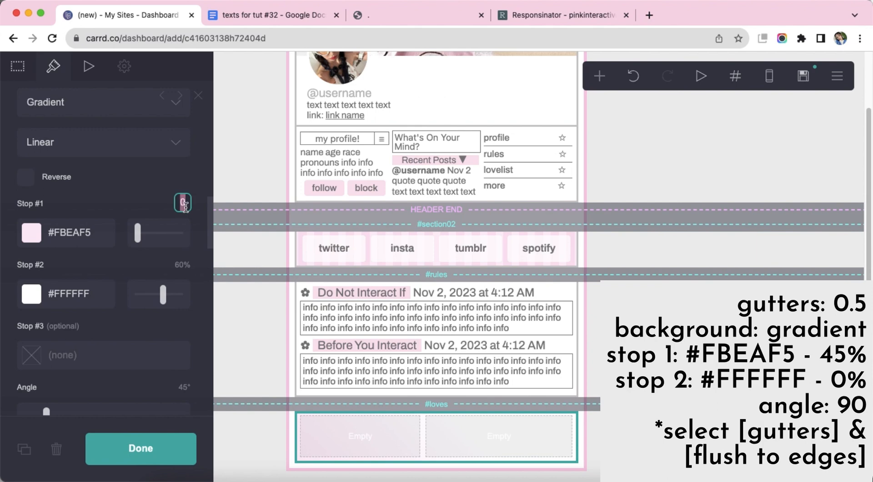
Step: Position the gradient's first stop at 45% and second stop at 0%, and set the angle to 90°
{"action": "key", "text": "Return"}
{"action": "left_click", "coordinate": [136, 299]}
{"action": "scroll", "coordinate": [126, 328], "scroll_direction": "down", "scroll_amount": 2}
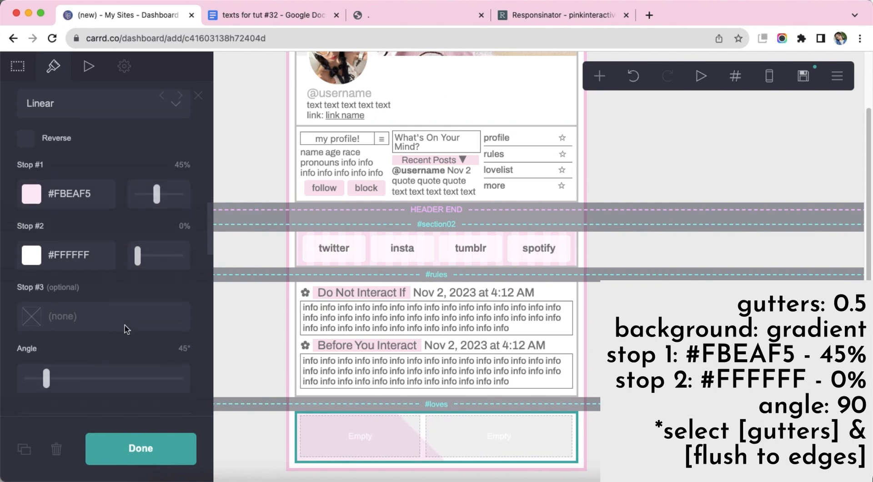
{"action": "left_click", "coordinate": [176, 309]}
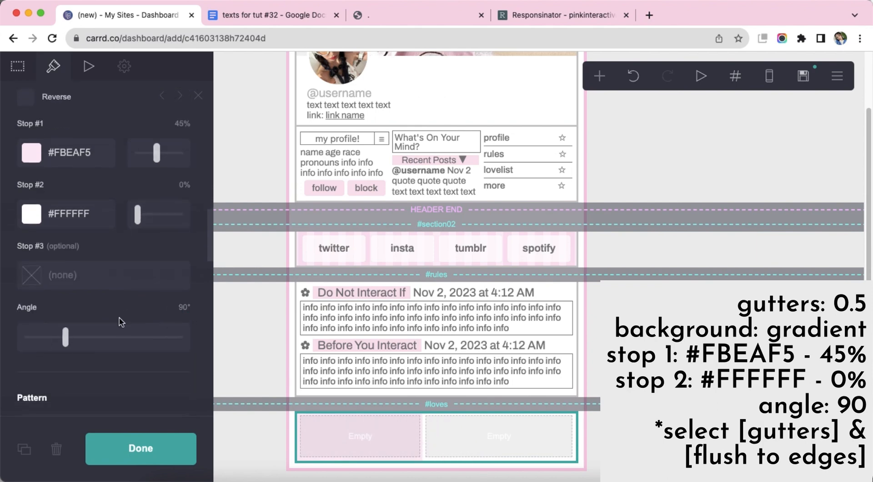
Step: Apply the container's border to the gutters and make it flush to the edges
{"action": "scroll", "coordinate": [120, 322], "scroll_direction": "down", "scroll_amount": 6}
{"action": "left_click", "coordinate": [120, 371]}
{"action": "scroll", "coordinate": [131, 380], "scroll_direction": "down", "scroll_amount": 5}
{"action": "left_click", "coordinate": [649, 434]}
Step: Add a text element to the loves container's left column and fill it with "• LIVE NOW" from the Google Docs text file
{"action": "left_click", "coordinate": [600, 76]}
{"action": "left_click", "coordinate": [474, 132]}
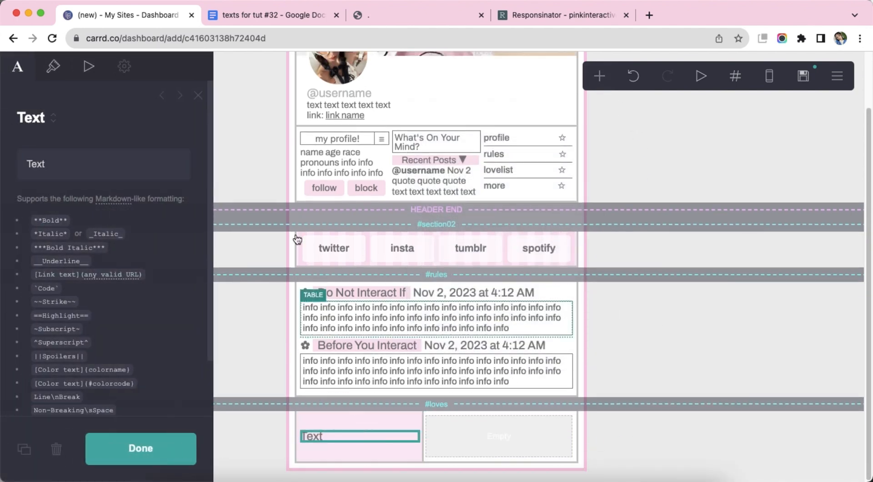
{"action": "left_click", "coordinate": [257, 22]}
{"action": "triple_click", "coordinate": [299, 205]}
{"action": "right_click", "coordinate": [350, 201]}
{"action": "left_click", "coordinate": [364, 210]}
{"action": "left_click", "coordinate": [118, 15]}
{"action": "right_click", "coordinate": [80, 165]}
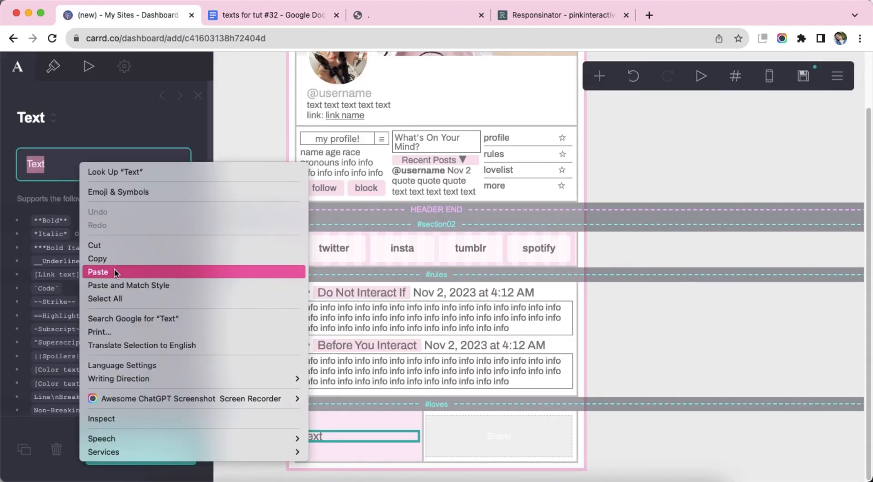
{"action": "left_click", "coordinate": [114, 270]}
Step: Style the "LIVE NOW" text with colour #ED5F65, size 0.875 and bold weight
{"action": "left_click", "coordinate": [53, 67]}
{"action": "double_click", "coordinate": [134, 201]}
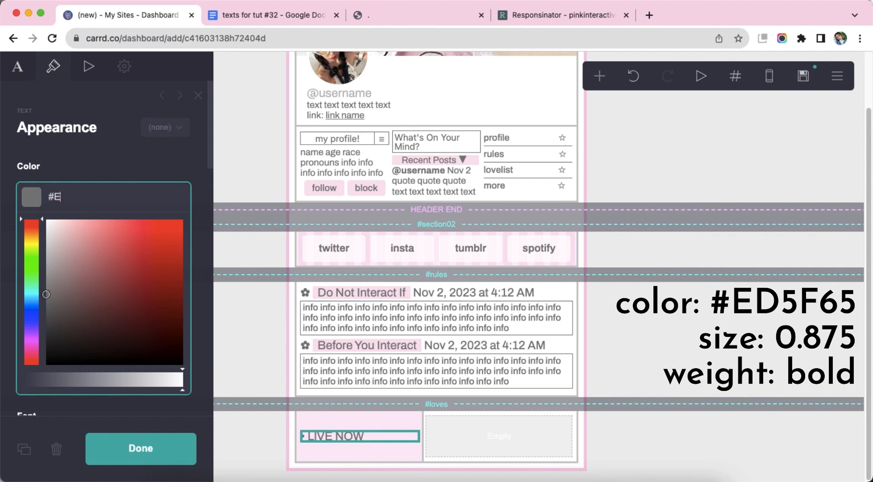
{"action": "type", "text": "ED5F65"}
{"action": "key", "text": "Return"}
{"action": "scroll", "coordinate": [142, 264], "scroll_direction": "down", "scroll_amount": 1}
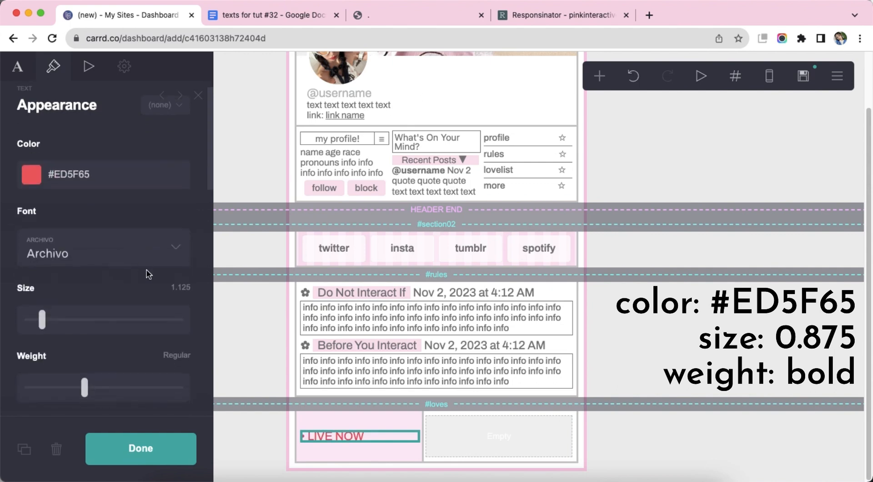
{"action": "type", "text": "0.875"}
{"action": "key", "text": "Return"}
{"action": "scroll", "coordinate": [155, 299], "scroll_direction": "down", "scroll_amount": 4}
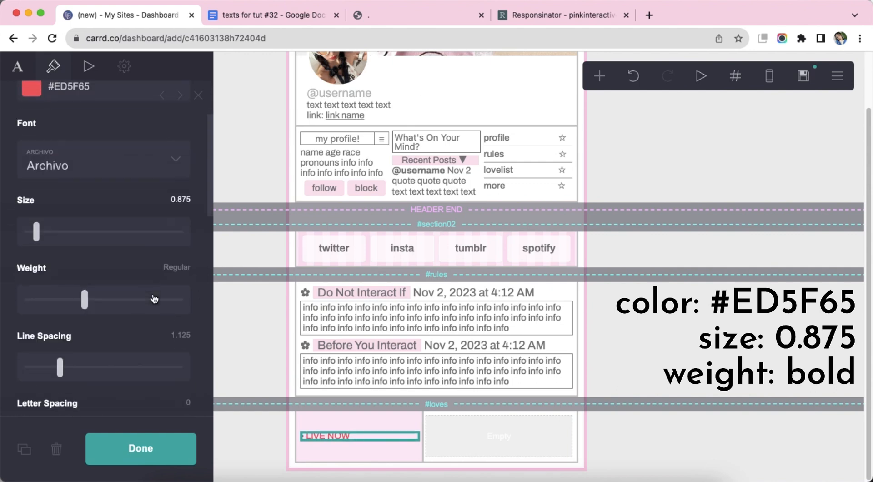
{"action": "left_click", "coordinate": [138, 311]}
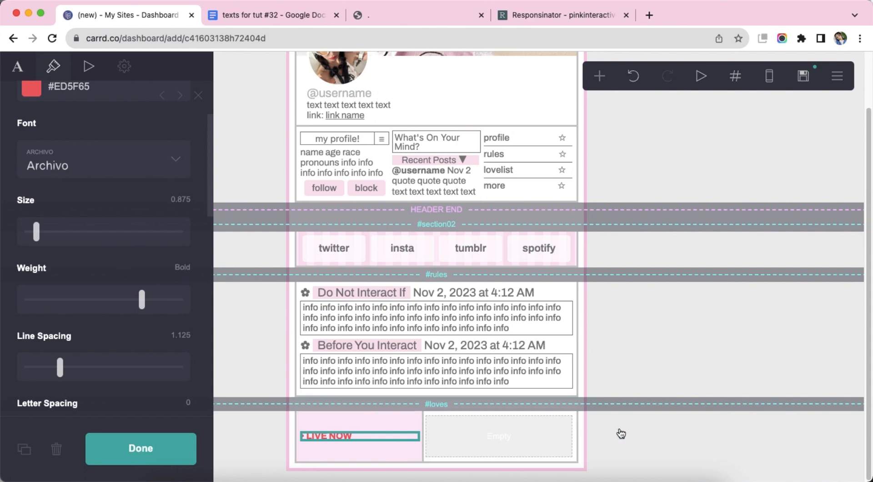
Step: Add an embedded video below the "LIVE NOW" text using a copied YouTube video link
{"action": "left_click", "coordinate": [600, 76]}
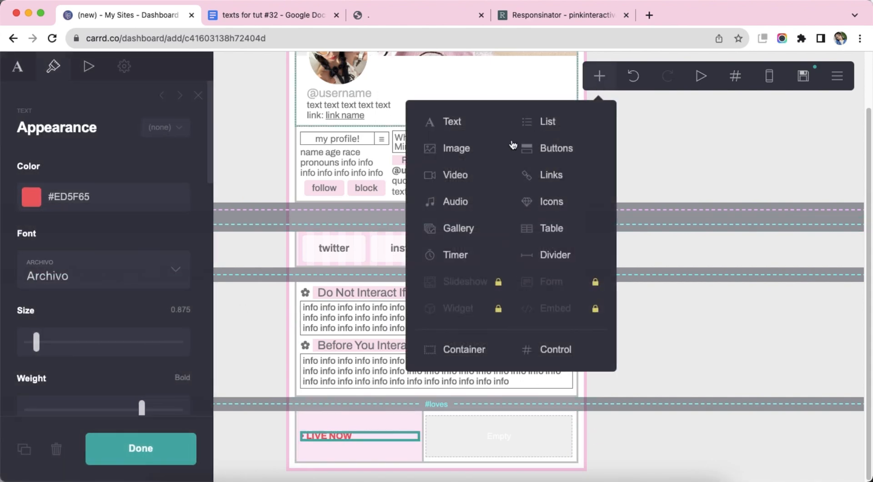
{"action": "left_click", "coordinate": [471, 182]}
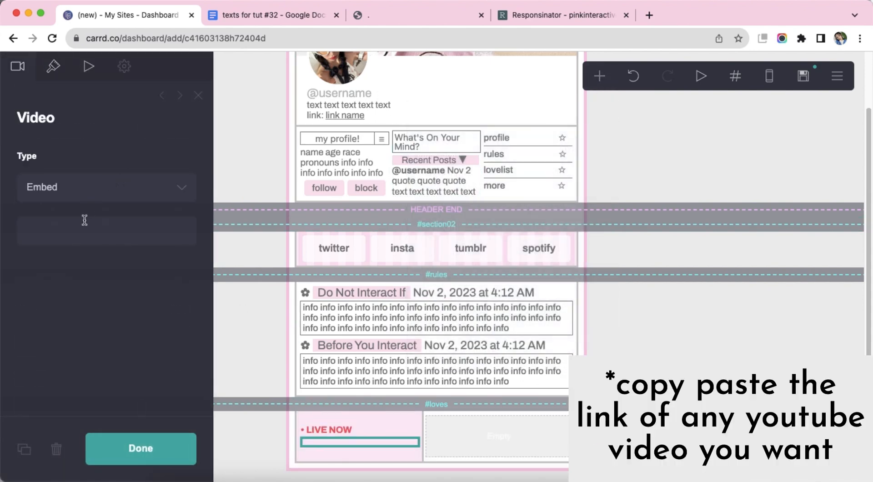
{"action": "left_click", "coordinate": [240, 480]}
{"action": "left_click_drag", "start_coordinate": [386, 132], "coordinate": [58, 132]}
{"action": "right_click", "coordinate": [113, 130]}
{"action": "left_click", "coordinate": [153, 209]}
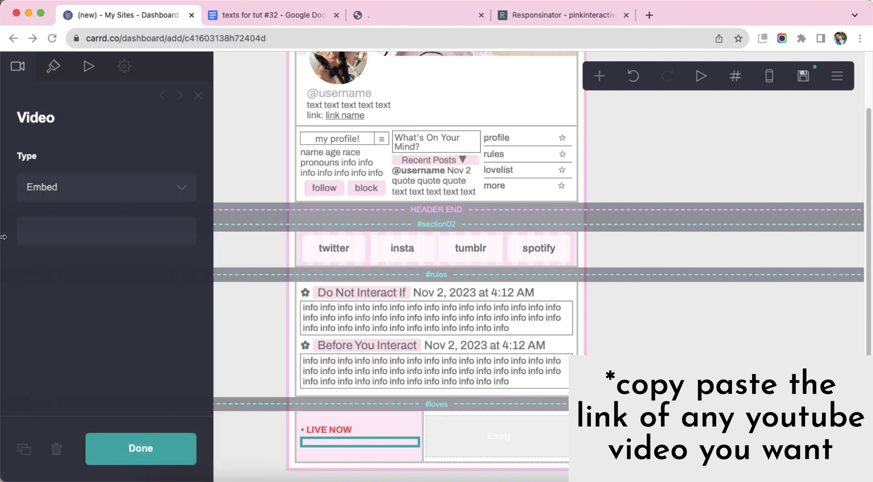
{"action": "right_click", "coordinate": [59, 230]}
{"action": "left_click", "coordinate": [80, 313]}
{"action": "scroll", "coordinate": [127, 304], "scroll_direction": "down", "scroll_amount": 5}
{"action": "scroll", "coordinate": [137, 298], "scroll_direction": "up", "scroll_amount": 5}
{"action": "double_click", "coordinate": [654, 442]}
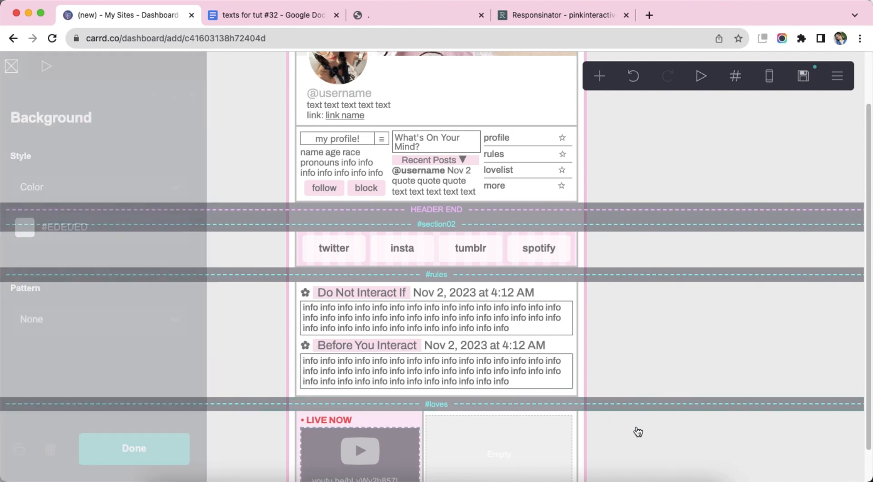
Step: Add a text element below the video and paste the CHAT block with five user lines and "add a comment" from the Google Docs file
{"action": "scroll", "coordinate": [638, 432], "scroll_direction": "down", "scroll_amount": 2}
{"action": "left_click", "coordinate": [357, 434]}
{"action": "left_click", "coordinate": [600, 76]}
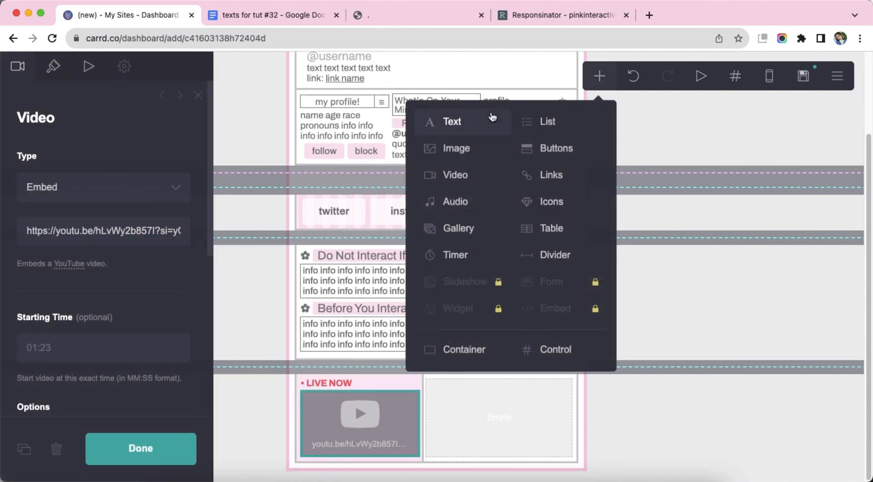
{"action": "left_click", "coordinate": [489, 119]}
{"action": "left_click", "coordinate": [18, 67]}
{"action": "left_click", "coordinate": [272, 15]}
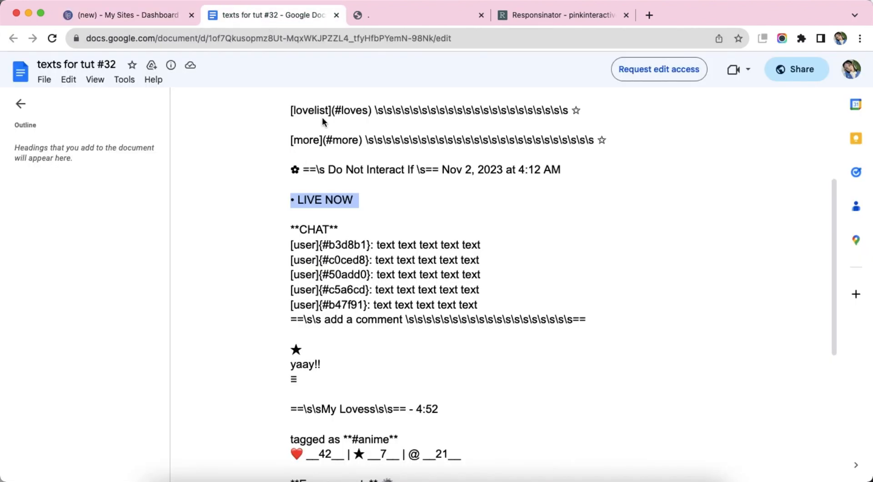
{"action": "scroll", "coordinate": [346, 228], "scroll_direction": "down", "scroll_amount": 1}
{"action": "left_click_drag", "start_coordinate": [292, 208], "coordinate": [588, 298]}
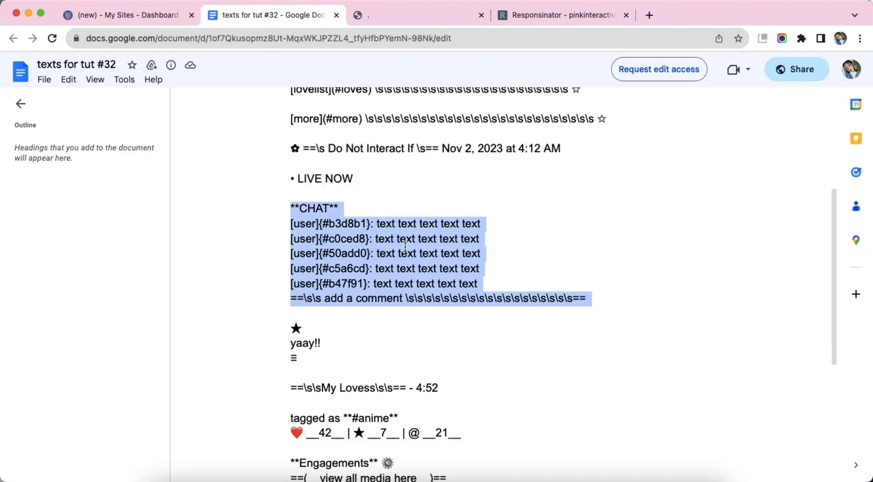
{"action": "left_click", "coordinate": [113, 17]}
{"action": "right_click", "coordinate": [69, 172]}
{"action": "left_click", "coordinate": [115, 287]}
Step: Set the chat text's colour to #7C7C7C and its highlight background to #FFFFFF
{"action": "left_click", "coordinate": [53, 66]}
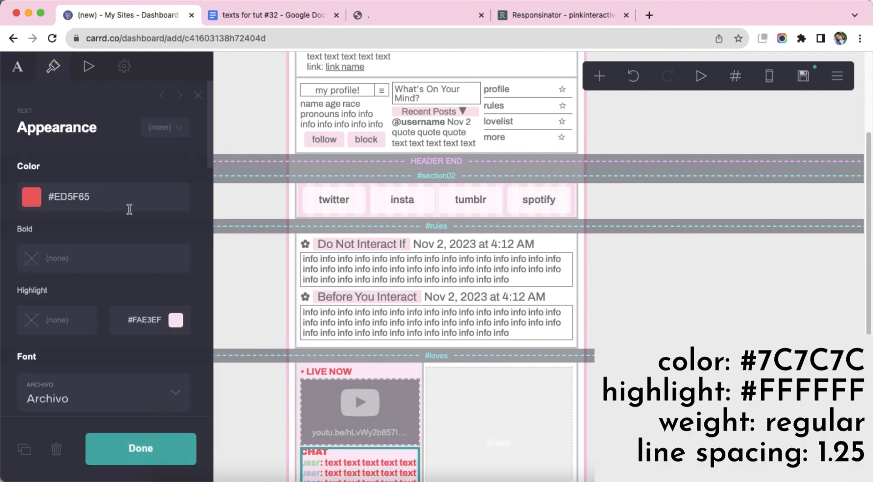
{"action": "left_click", "coordinate": [132, 198]}
{"action": "key", "text": "Return"}
{"action": "scroll", "coordinate": [116, 254], "scroll_direction": "down", "scroll_amount": 2}
{"action": "left_click", "coordinate": [158, 233]}
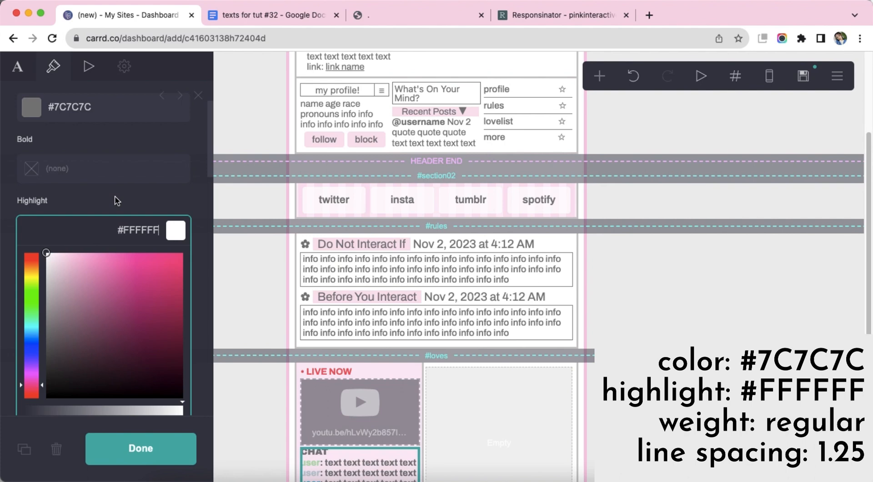
{"action": "type", "text": "FFFFFF"}
{"action": "key", "text": "Return"}
Step: Set the chat text's weight to Regular and its line spacing to 1.25
{"action": "scroll", "coordinate": [114, 236], "scroll_direction": "down", "scroll_amount": 3}
{"action": "left_click", "coordinate": [87, 362]}
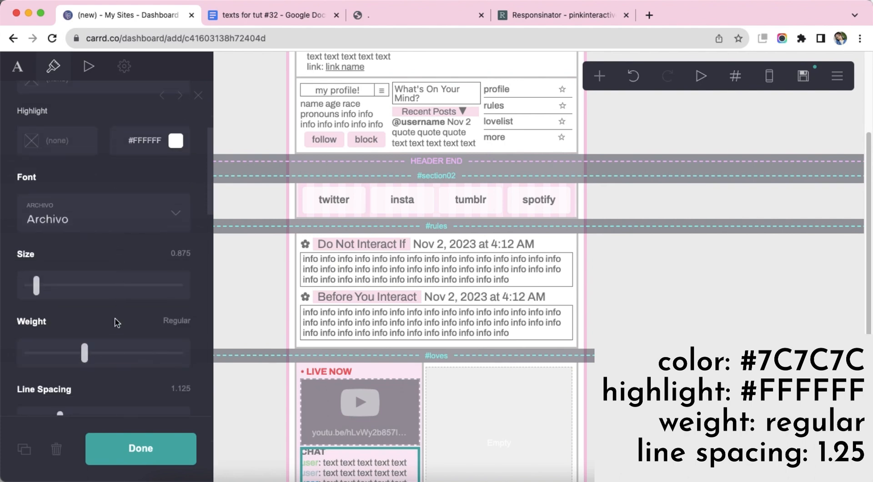
{"action": "scroll", "coordinate": [118, 323], "scroll_direction": "down", "scroll_amount": 2}
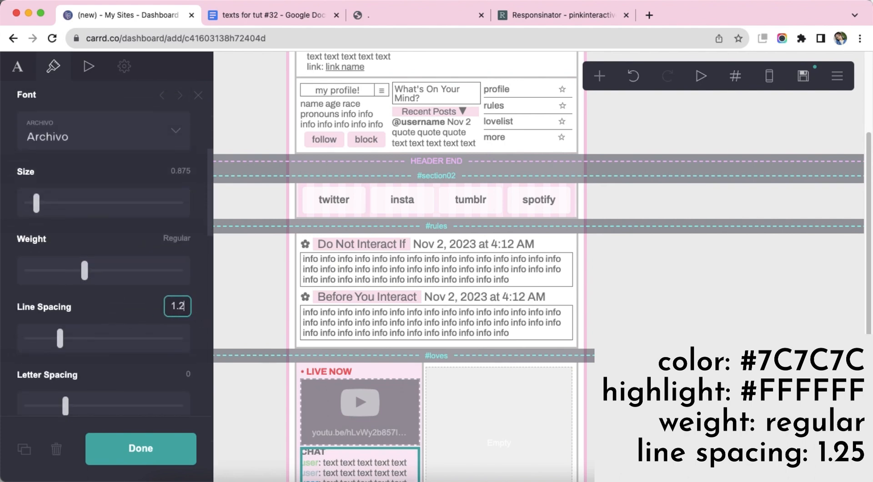
{"action": "type", "text": "5"}
{"action": "key", "text": "Return"}
{"action": "scroll", "coordinate": [129, 307], "scroll_direction": "down", "scroll_amount": 10}
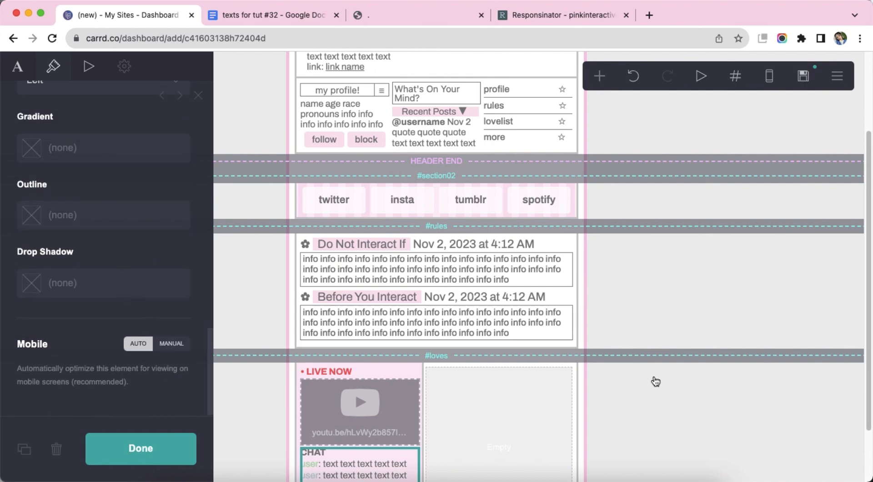
{"action": "left_click", "coordinate": [656, 381]}
Step: Add a table to the empty right column of the loves container and clear its headings
{"action": "scroll", "coordinate": [662, 381], "scroll_direction": "down", "scroll_amount": 3}
{"action": "left_click", "coordinate": [600, 76]}
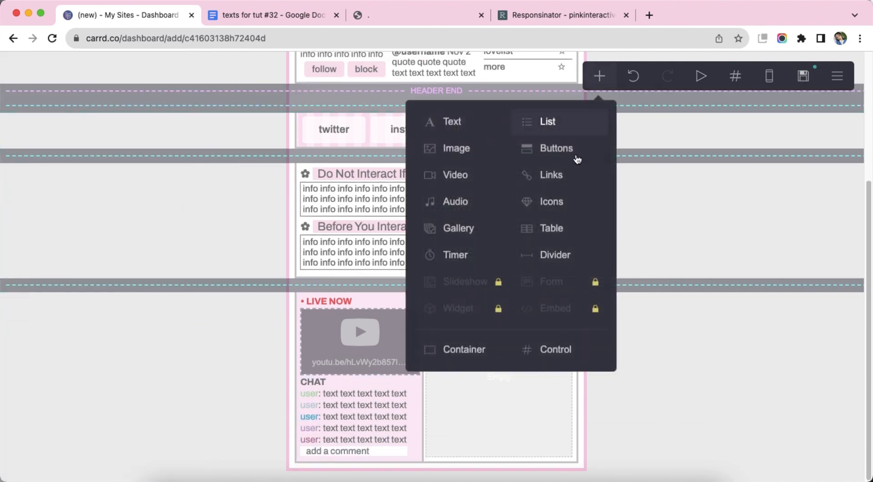
{"action": "left_click", "coordinate": [551, 228]}
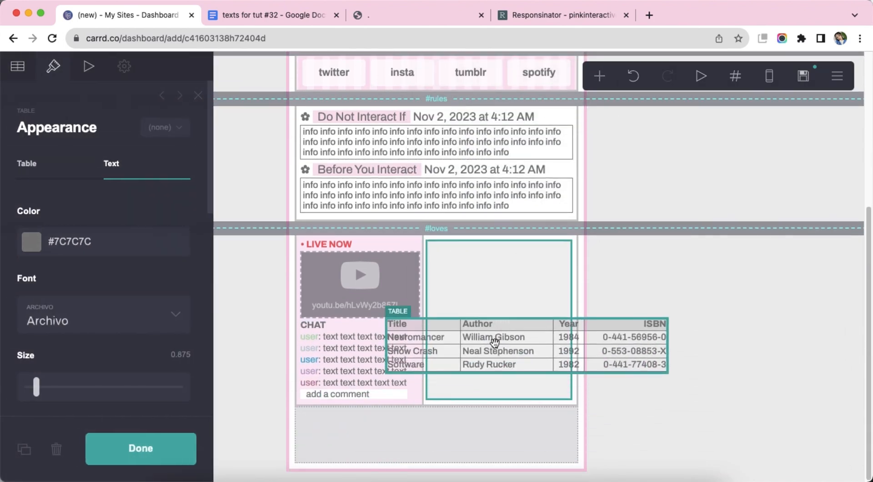
{"action": "left_click", "coordinate": [31, 72]}
{"action": "left_click", "coordinate": [97, 215]}
{"action": "key", "text": "super+a"}
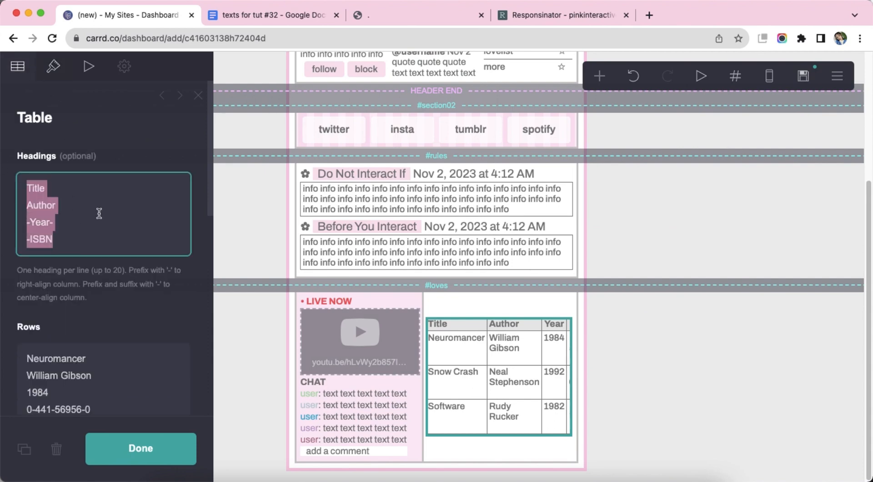
{"action": "key", "text": "BackSpace"}
Step: Replace the table's rows with the "★", "yaay!!" and "≡" cells copied from the Google Docs file
{"action": "left_click", "coordinate": [241, 17]}
{"action": "scroll", "coordinate": [320, 293], "scroll_direction": "down", "scroll_amount": 3}
{"action": "left_click_drag", "start_coordinate": [292, 238], "coordinate": [303, 272]}
{"action": "right_click", "coordinate": [319, 250]}
{"action": "left_click", "coordinate": [338, 261]}
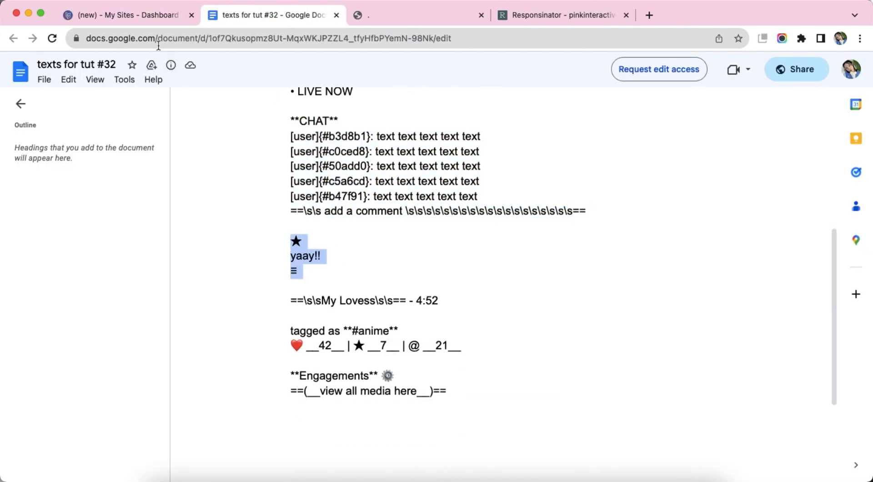
{"action": "left_click", "coordinate": [123, 15]}
{"action": "right_click", "coordinate": [127, 293]}
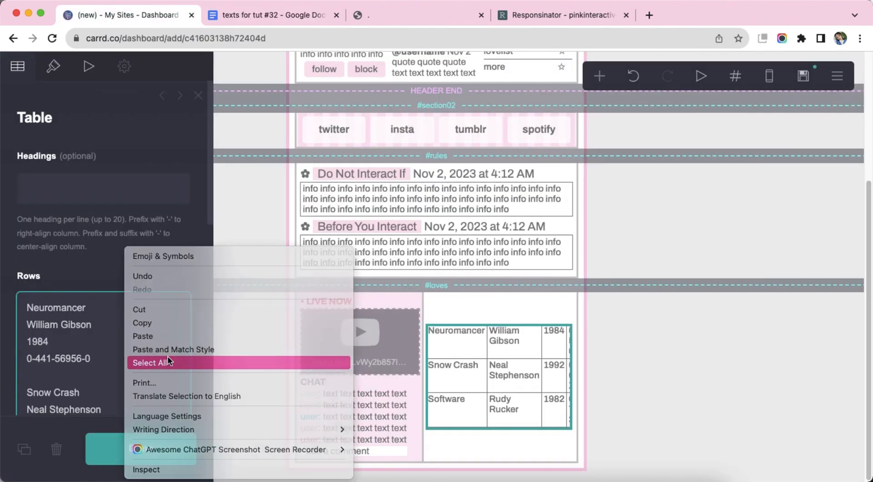
{"action": "left_click", "coordinate": [167, 356]}
{"action": "right_click", "coordinate": [141, 346]}
{"action": "left_click", "coordinate": [178, 303]}
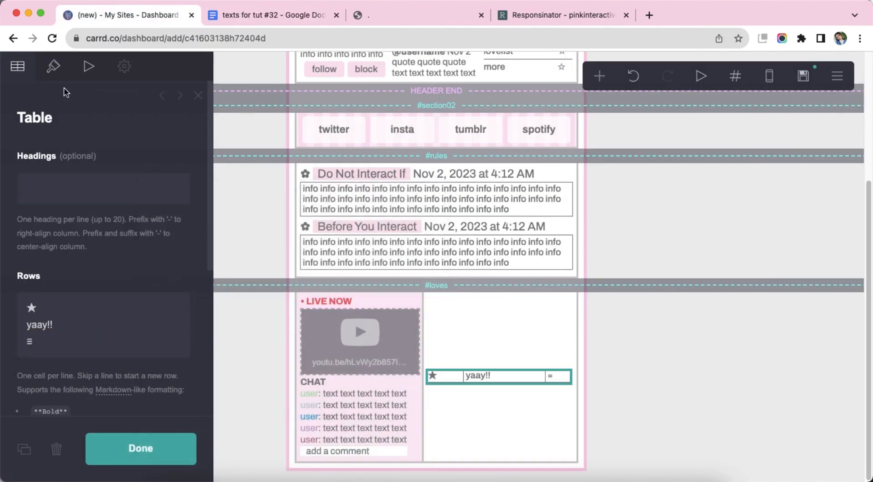
Step: Review the new table's appearance settings for both the table and its text
{"action": "left_click", "coordinate": [53, 66]}
{"action": "left_click", "coordinate": [55, 172]}
{"action": "scroll", "coordinate": [138, 266], "scroll_direction": "down", "scroll_amount": 7}
{"action": "scroll", "coordinate": [139, 265], "scroll_direction": "up", "scroll_amount": 7}
{"action": "left_click", "coordinate": [134, 170]}
{"action": "scroll", "coordinate": [140, 292], "scroll_direction": "down", "scroll_amount": 3}
{"action": "scroll", "coordinate": [141, 297], "scroll_direction": "down", "scroll_amount": 5}
{"action": "scroll", "coordinate": [141, 296], "scroll_direction": "up", "scroll_amount": 10}
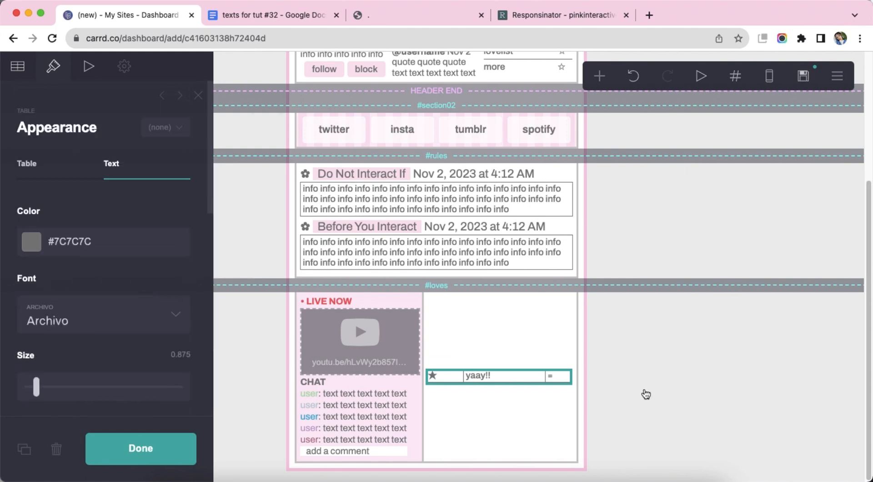
{"action": "left_click", "coordinate": [643, 394]}
Step: Add a text element below the "yaay!!" table and fill it with four lines of repeated "info" text
{"action": "left_click", "coordinate": [521, 377]}
{"action": "left_click", "coordinate": [599, 76]}
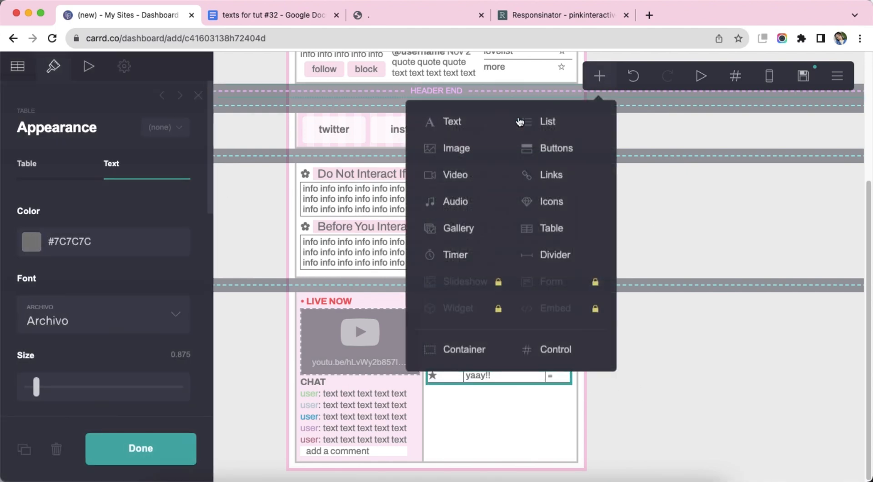
{"action": "left_click", "coordinate": [445, 121]}
{"action": "left_click", "coordinate": [14, 72]}
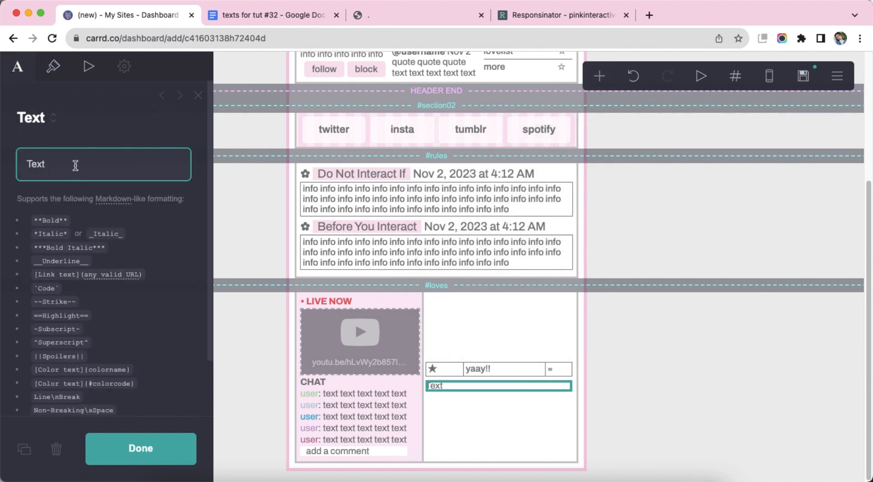
{"action": "key", "text": "super+v"}
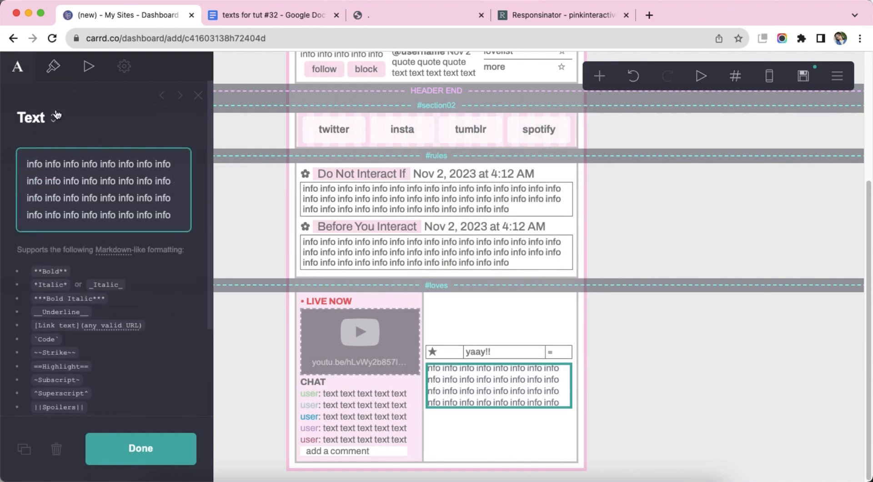
Step: Set the new info text's line spacing to 1.125
{"action": "left_click", "coordinate": [53, 118]}
{"action": "scroll", "coordinate": [102, 256], "scroll_direction": "down", "scroll_amount": 1}
{"action": "left_click", "coordinate": [182, 275]}
{"action": "type", "text": "1"}
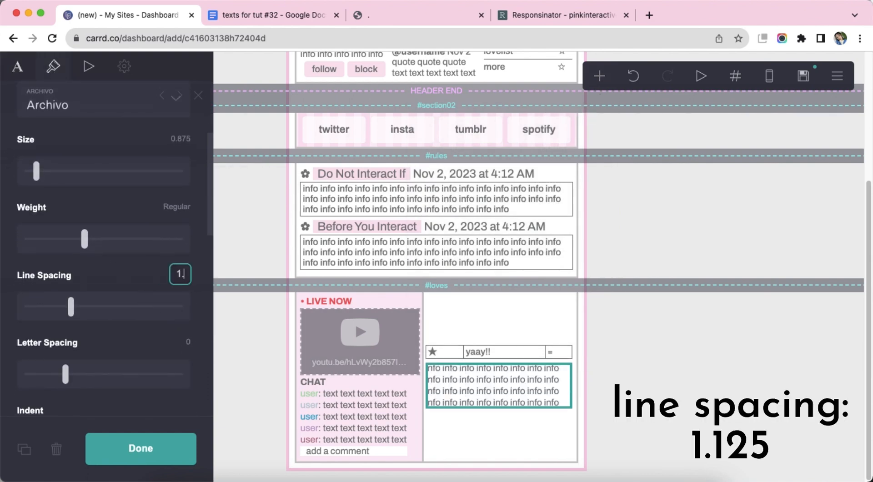
{"action": "type", "text": ".125"}
{"action": "left_click", "coordinate": [620, 409]}
Step: Duplicate the "yaay!!" table, place the copy below the info text and change its middle cell to "bleh.."
{"action": "left_click", "coordinate": [537, 360]}
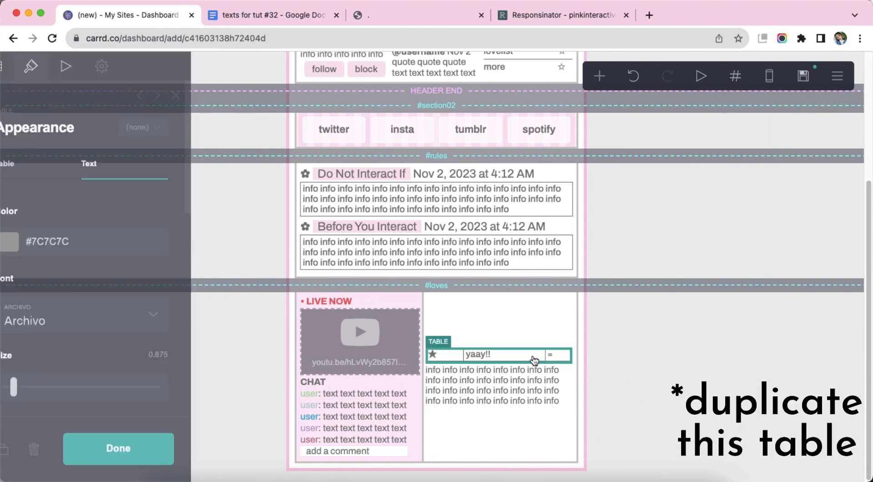
{"action": "left_click", "coordinate": [26, 443]}
{"action": "left_click_drag", "start_coordinate": [475, 364], "coordinate": [475, 411]}
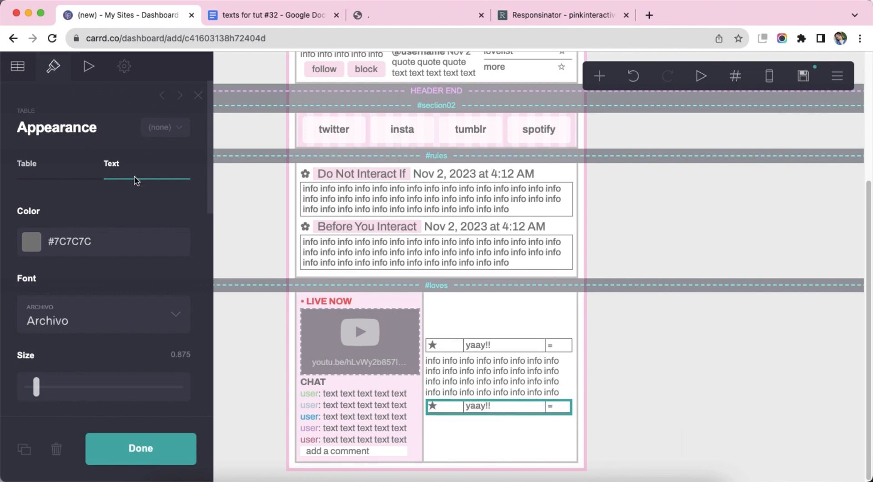
{"action": "left_click", "coordinate": [24, 81]}
{"action": "left_click_drag", "start_coordinate": [28, 321], "coordinate": [79, 314]}
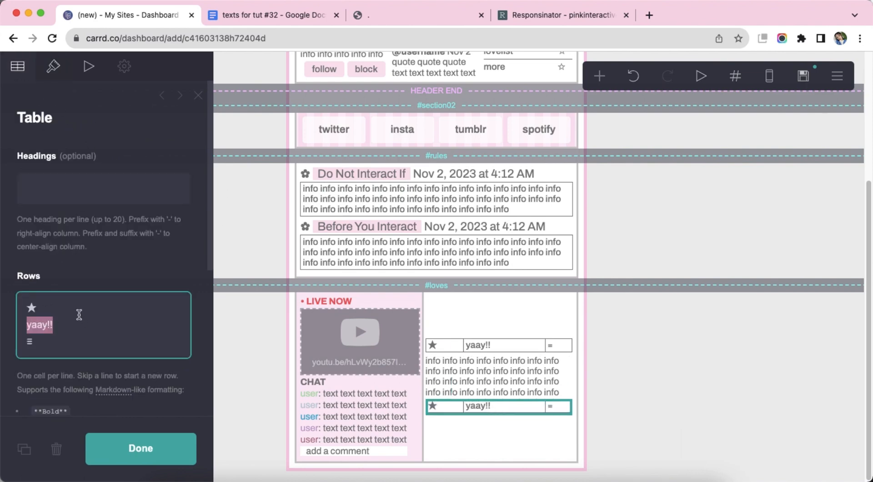
Step: Duplicate the info text and place the copy below the "bleh.." table
{"action": "left_click", "coordinate": [471, 378]}
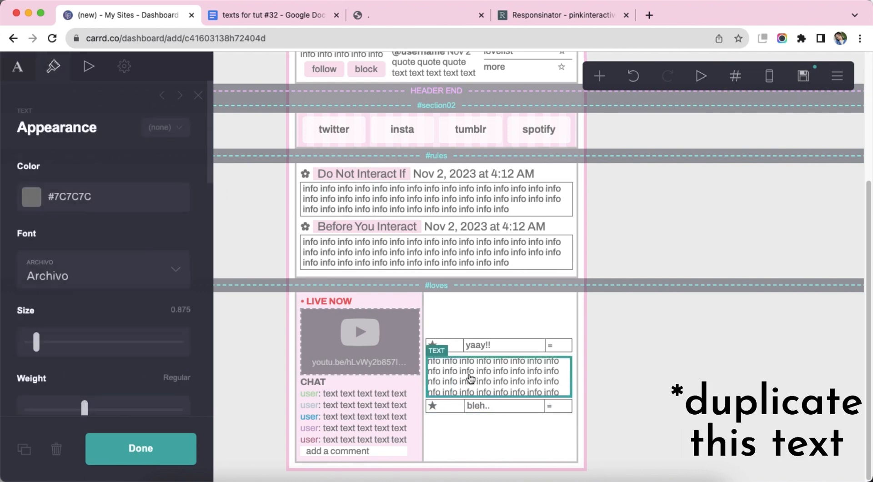
{"action": "left_click", "coordinate": [24, 450]}
{"action": "mouse_move", "coordinate": [498, 388]}
{"action": "left_mouse_down"}
{"action": "mouse_move", "coordinate": [540, 451]}
{"action": "mouse_move", "coordinate": [488, 397]}
{"action": "left_mouse_up"}
Step: Duplicate the "bleh.." table, place the copy below the second info text and change its middle cell to "friends!!"
{"action": "left_click", "coordinate": [463, 386]}
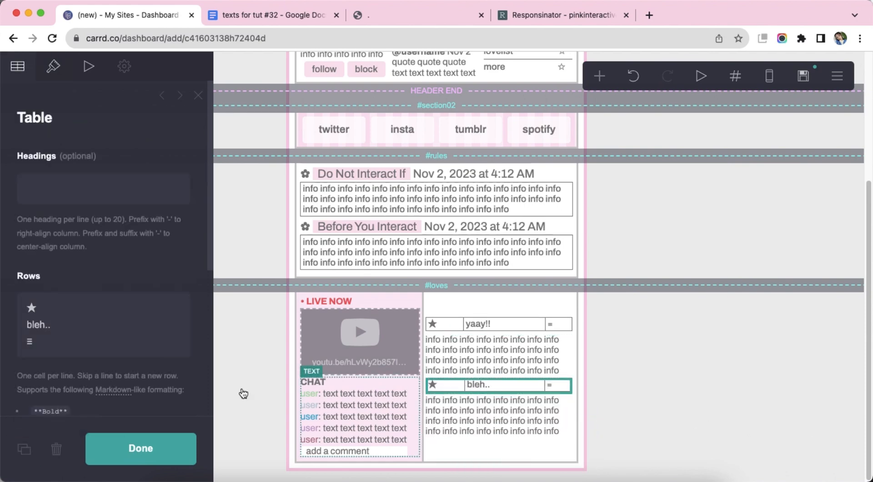
{"action": "left_click", "coordinate": [23, 449]}
{"action": "left_click_drag", "start_coordinate": [460, 399], "coordinate": [476, 436]}
{"action": "left_click", "coordinate": [45, 327]}
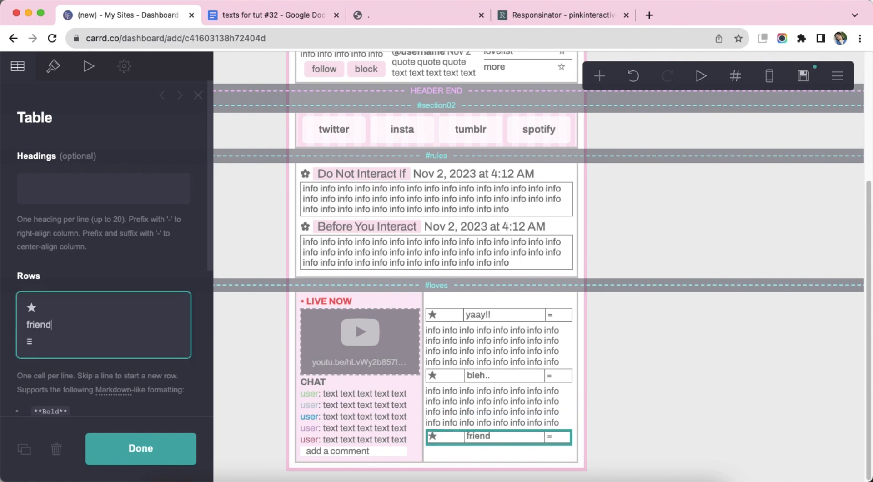
Step: Duplicate the second info text, place the copy below the "friends!!" table and shorten it to two lines
{"action": "left_click", "coordinate": [473, 397]}
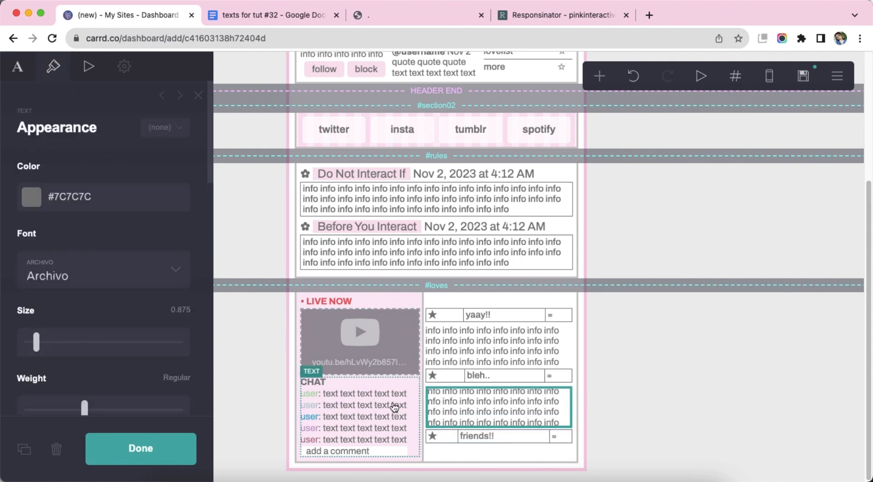
{"action": "left_click", "coordinate": [34, 448]}
{"action": "left_click_drag", "start_coordinate": [477, 407], "coordinate": [506, 436]}
{"action": "left_click", "coordinate": [21, 79]}
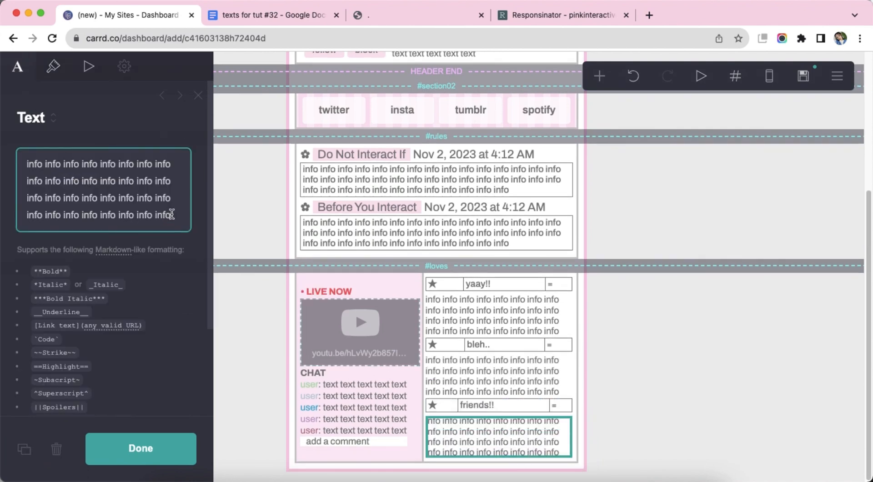
{"action": "left_click_drag", "start_coordinate": [171, 215], "coordinate": [22, 198]}
{"action": "key", "text": "BackSpace"}
{"action": "left_click", "coordinate": [703, 358]}
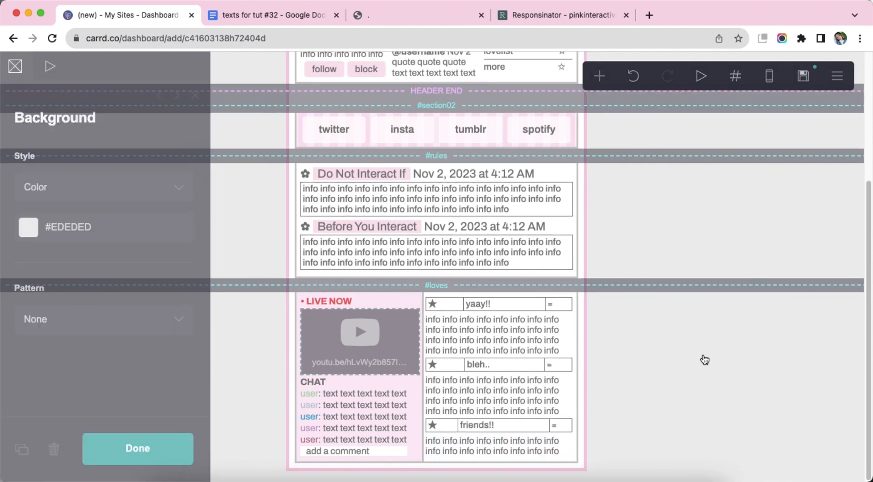
{"action": "left_click", "coordinate": [769, 76]}
{"action": "left_click", "coordinate": [768, 77]}
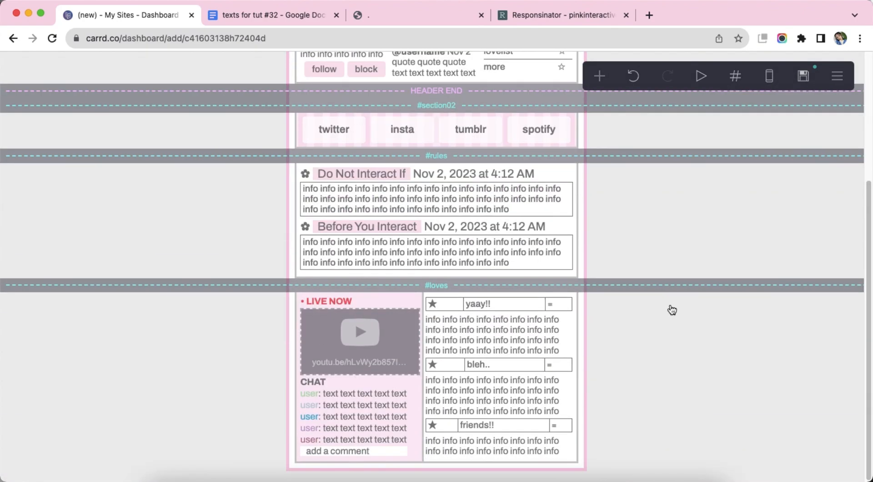
Step: Add a section break named "more" after the loves section
{"action": "left_click", "coordinate": [600, 76]}
{"action": "left_click", "coordinate": [569, 345]}
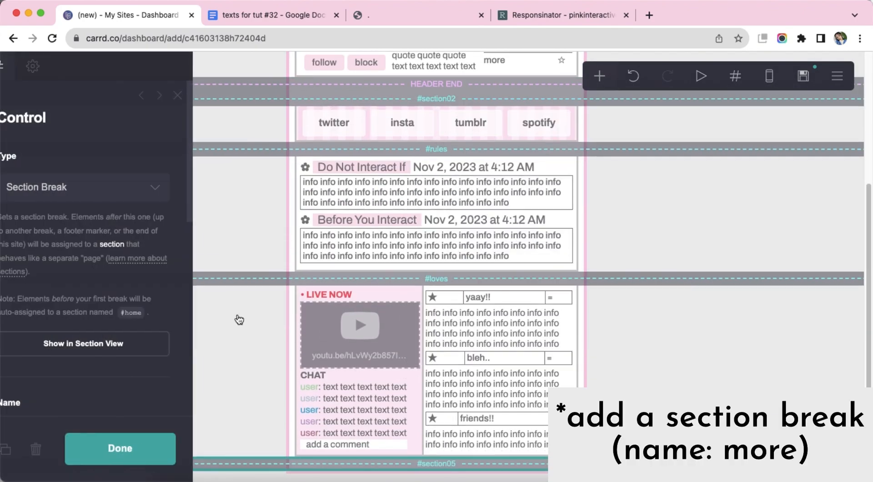
{"action": "scroll", "coordinate": [135, 309], "scroll_direction": "down", "scroll_amount": 5}
{"action": "double_click", "coordinate": [139, 248]}
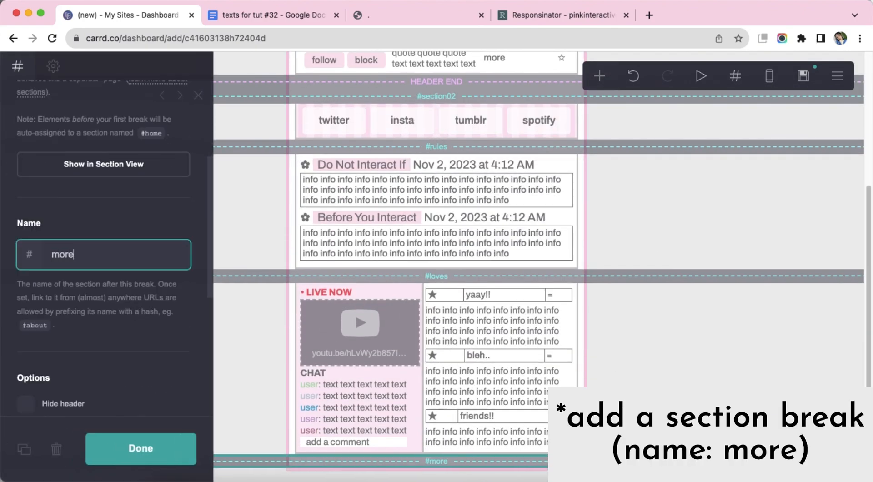
{"action": "left_click", "coordinate": [663, 385]}
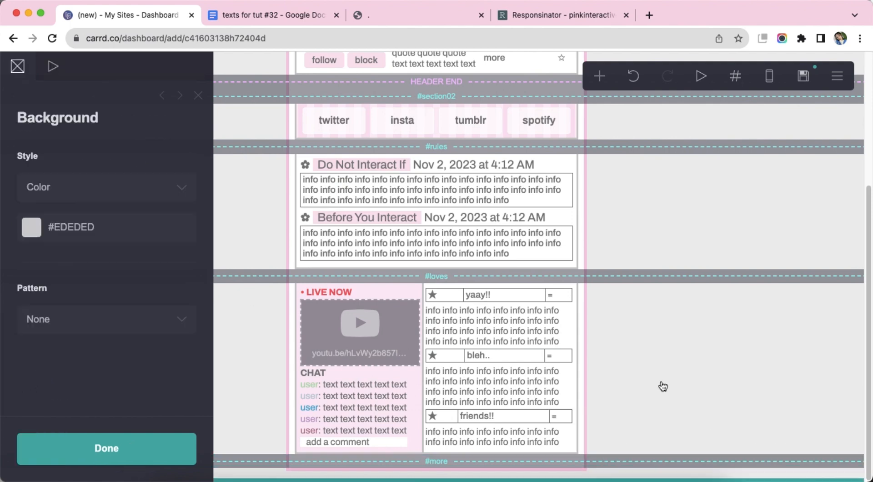
{"action": "left_click", "coordinate": [663, 385]}
Step: Add a container to the more section, set its type to Columns and give it three columns
{"action": "left_click", "coordinate": [600, 77]}
{"action": "left_click", "coordinate": [458, 348]}
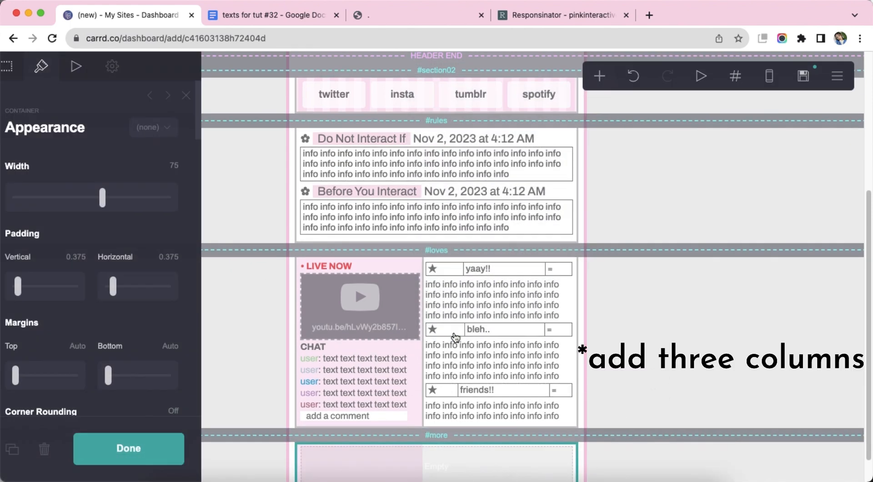
{"action": "left_click", "coordinate": [81, 192]}
{"action": "left_click", "coordinate": [84, 201]}
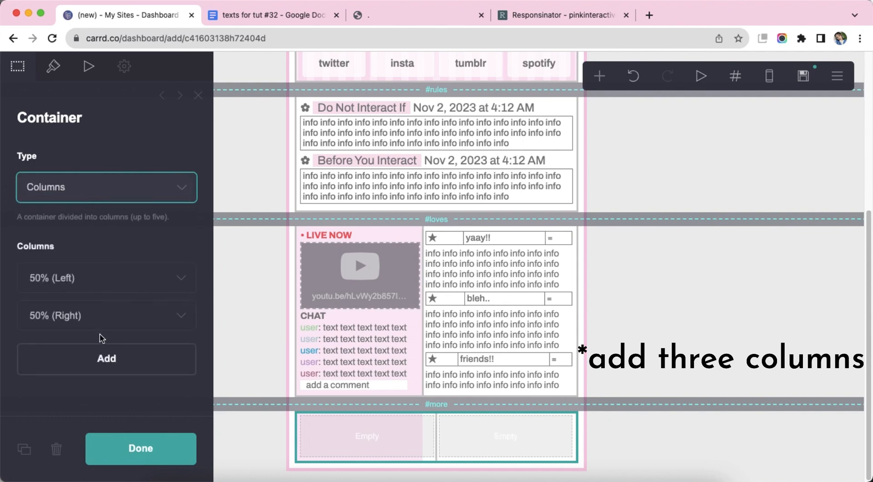
{"action": "left_click", "coordinate": [105, 357]}
Step: Set the container's gradient to #FFFFFF at 66% for stop 1 and #FBEAF5 for stop 2
{"action": "left_click", "coordinate": [54, 66]}
{"action": "scroll", "coordinate": [109, 237], "scroll_direction": "down", "scroll_amount": 6}
{"action": "scroll", "coordinate": [113, 257], "scroll_direction": "down", "scroll_amount": 6}
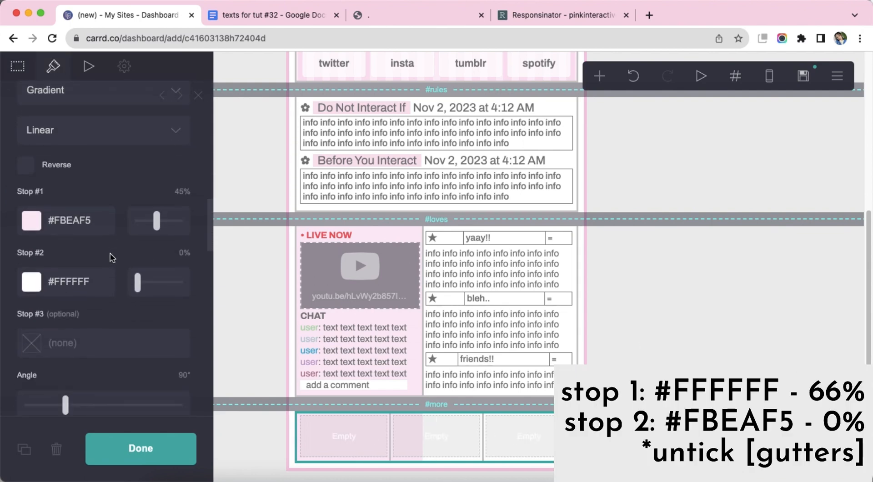
{"action": "left_click", "coordinate": [106, 223]}
{"action": "left_click_drag", "start_coordinate": [54, 246], "coordinate": [31, 213]}
{"action": "left_click", "coordinate": [91, 189]}
{"action": "left_click", "coordinate": [103, 280]}
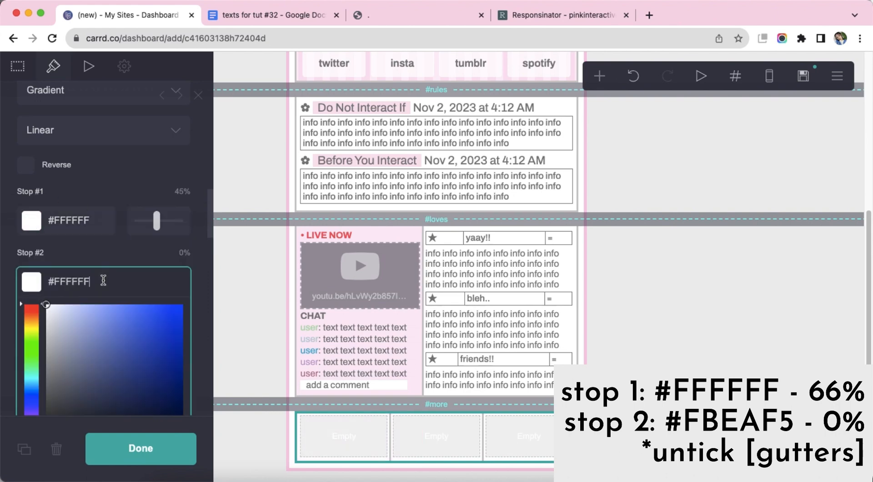
{"action": "type", "text": "#FBEAF5"}
{"action": "key", "text": "Return"}
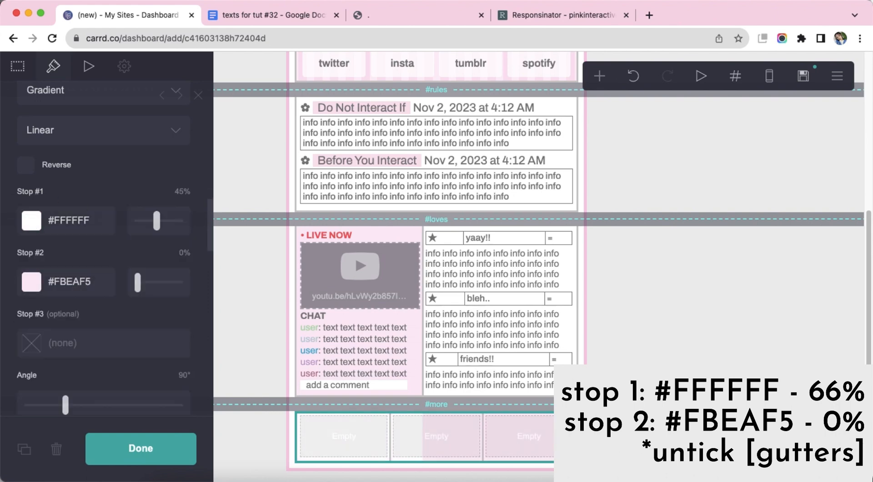
{"action": "type", "text": "66"}
{"action": "key", "text": "Return"}
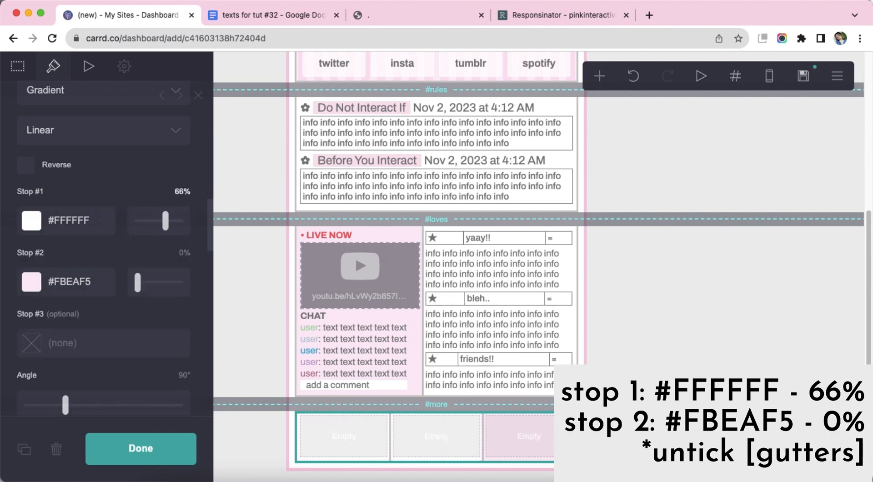
Step: Turn off the gutter borders of the three-column container
{"action": "scroll", "coordinate": [114, 273], "scroll_direction": "down", "scroll_amount": 6}
{"action": "scroll", "coordinate": [116, 285], "scroll_direction": "down", "scroll_amount": 2}
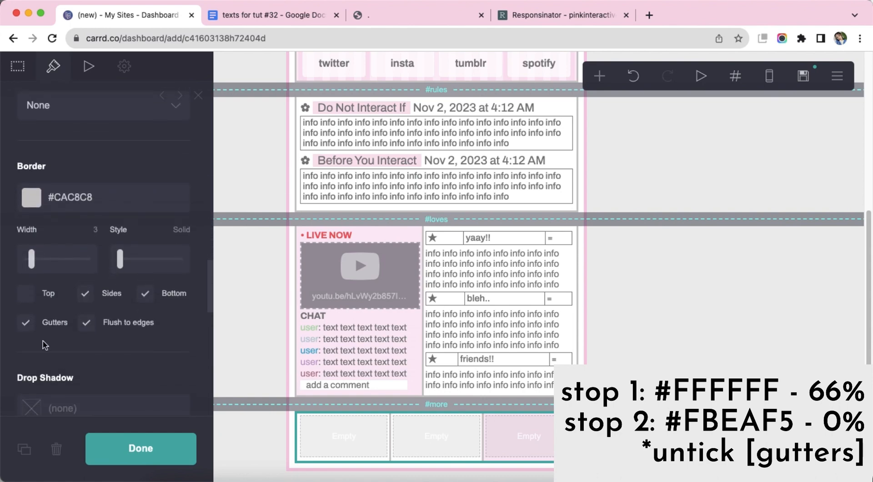
{"action": "scroll", "coordinate": [109, 350], "scroll_direction": "down", "scroll_amount": 5}
{"action": "left_click", "coordinate": [663, 445]}
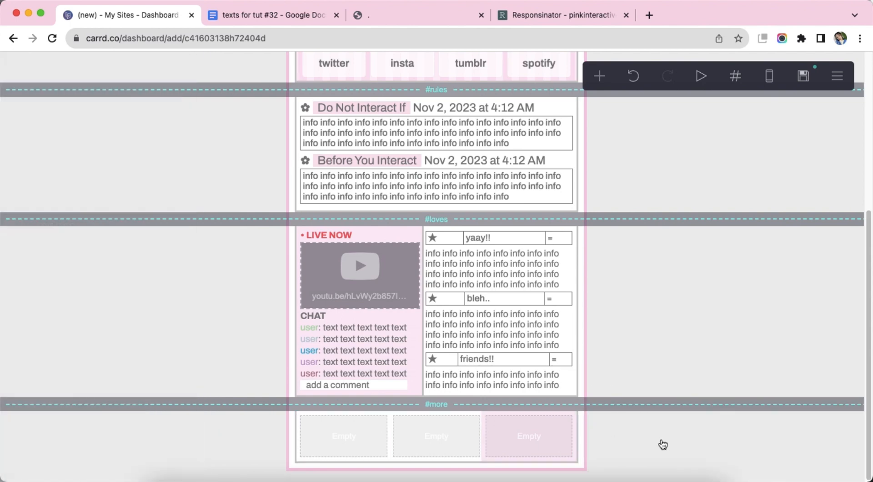
Step: Add a text element to the first column of the more container and enter ". Pinned Tweet"
{"action": "left_click", "coordinate": [599, 75]}
{"action": "left_click", "coordinate": [484, 121]}
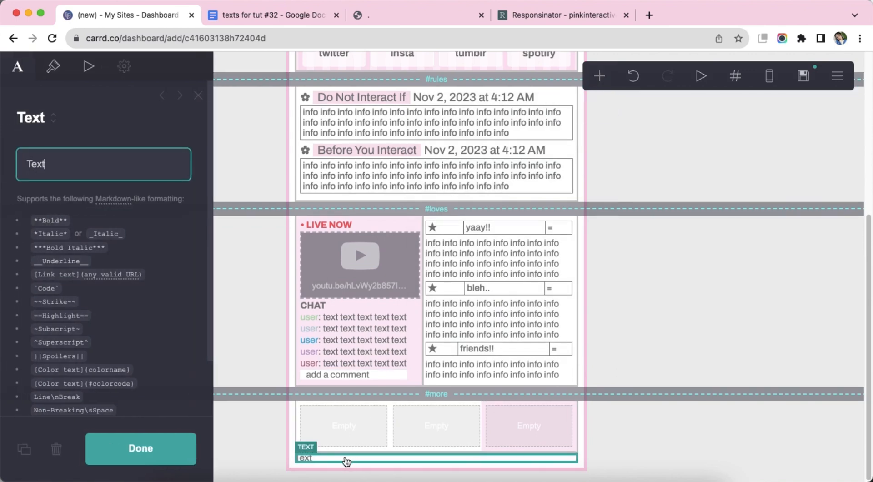
{"action": "left_click_drag", "start_coordinate": [347, 458], "coordinate": [335, 437]}
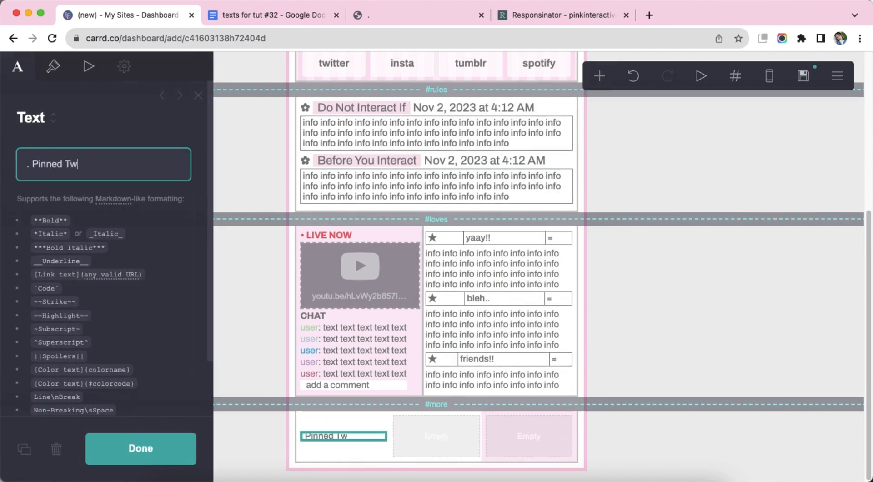
Step: Append the "▼" symbol, copied from the Google Docs file, to the Pinned Tweet text
{"action": "left_click", "coordinate": [272, 15]}
{"action": "scroll", "coordinate": [378, 226], "scroll_direction": "up", "scroll_amount": 6}
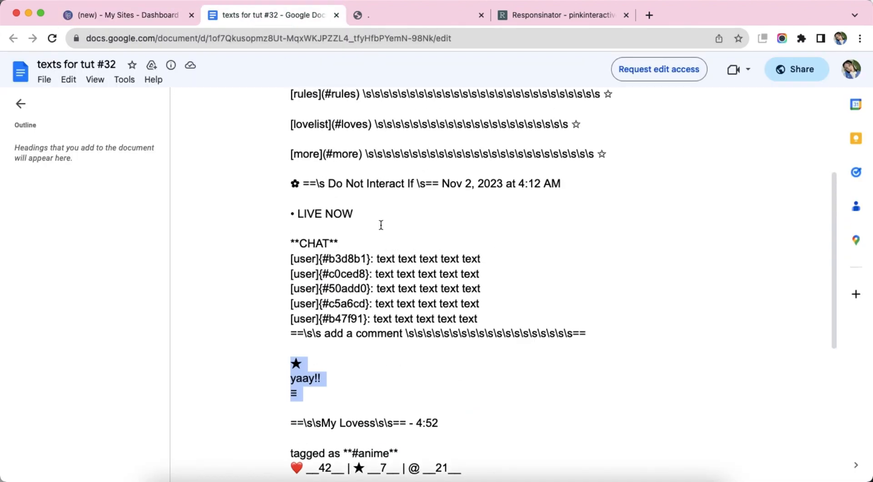
{"action": "right_click", "coordinate": [428, 196]}
{"action": "left_click", "coordinate": [454, 209]}
{"action": "left_click", "coordinate": [109, 15]}
{"action": "right_click", "coordinate": [126, 170]}
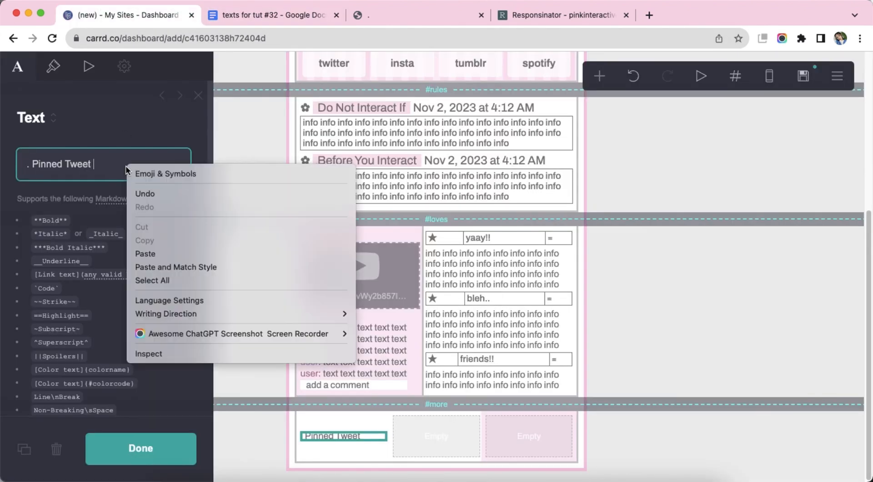
{"action": "left_click", "coordinate": [150, 254]}
Step: Review the appearance settings of the Pinned Tweet text
{"action": "left_click", "coordinate": [53, 66]}
{"action": "scroll", "coordinate": [124, 300], "scroll_direction": "down", "scroll_amount": 5}
{"action": "scroll", "coordinate": [128, 299], "scroll_direction": "down", "scroll_amount": 5}
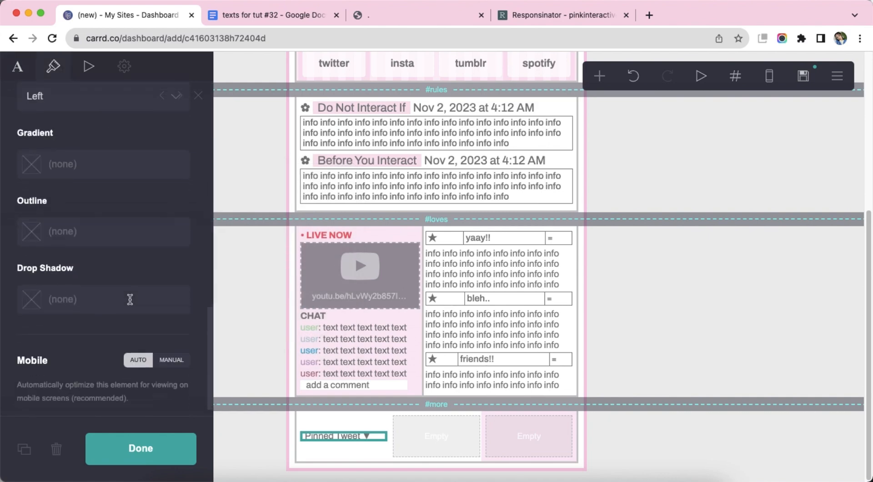
{"action": "left_click", "coordinate": [664, 458]}
{"action": "left_click", "coordinate": [560, 291]}
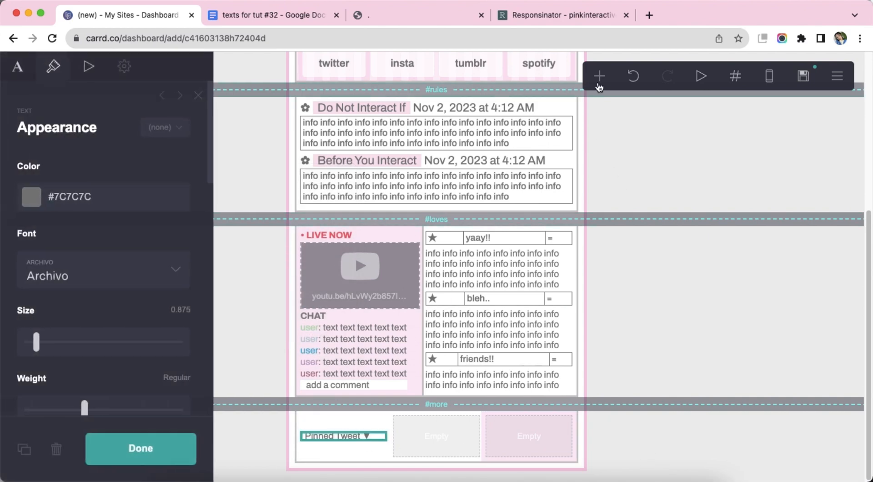
Step: Add a gallery below the Pinned Tweet text in the first column and set its spacing to 0.125
{"action": "left_click", "coordinate": [600, 75]}
{"action": "left_click", "coordinate": [468, 231]}
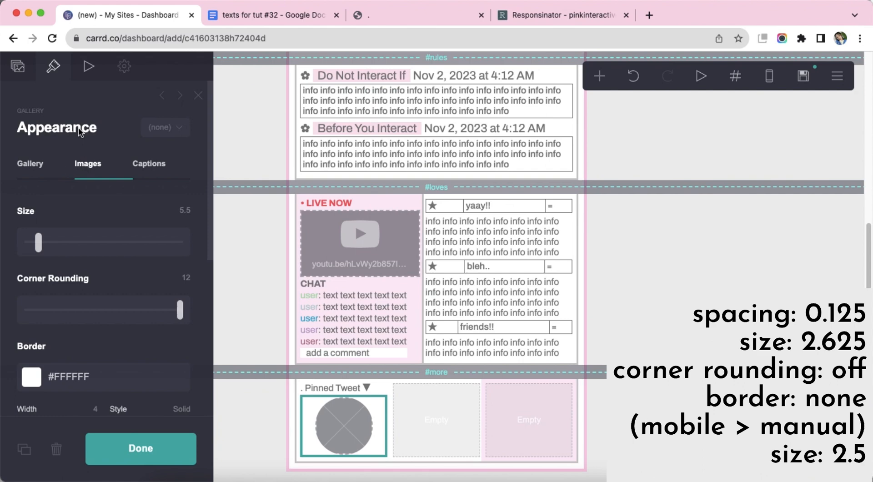
{"action": "left_click", "coordinate": [55, 159]}
{"action": "scroll", "coordinate": [126, 307], "scroll_direction": "down", "scroll_amount": 1}
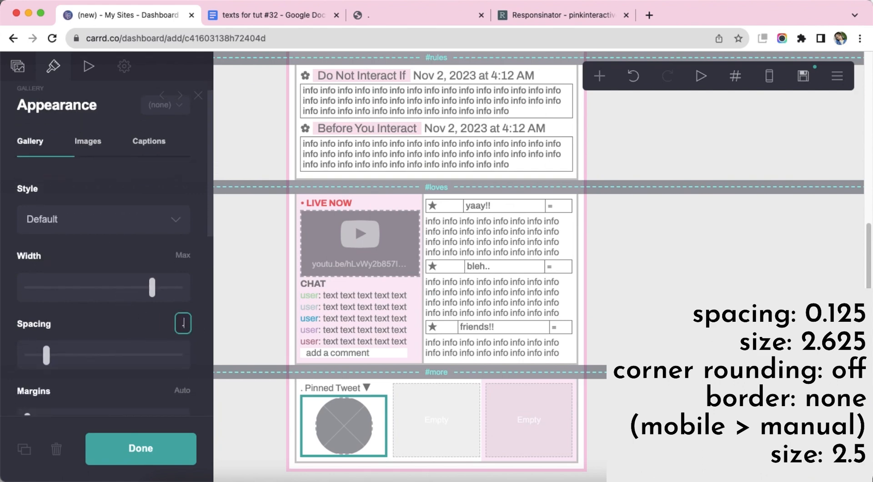
{"action": "scroll", "coordinate": [86, 296], "scroll_direction": "down", "scroll_amount": 5}
{"action": "scroll", "coordinate": [90, 273], "scroll_direction": "up", "scroll_amount": 8}
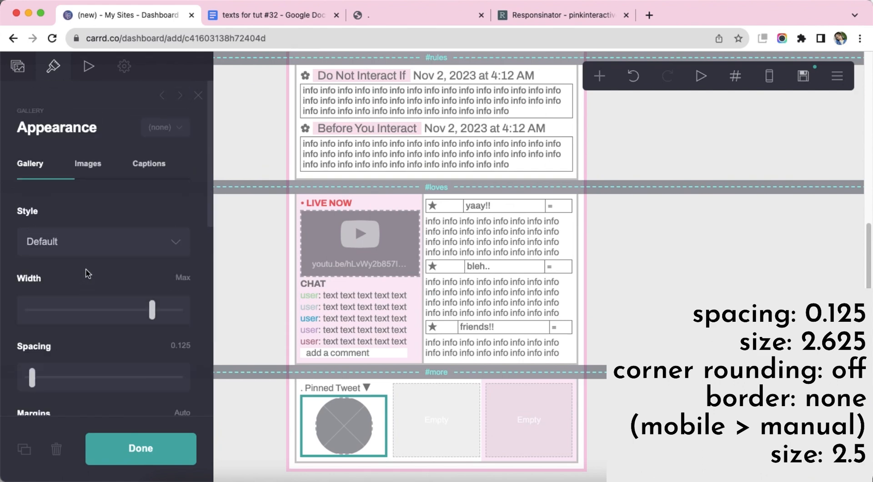
Step: Set the size of the gallery's images to 2.625
{"action": "left_click", "coordinate": [88, 166]}
{"action": "type", "text": ".625"}
{"action": "key", "text": "Return"}
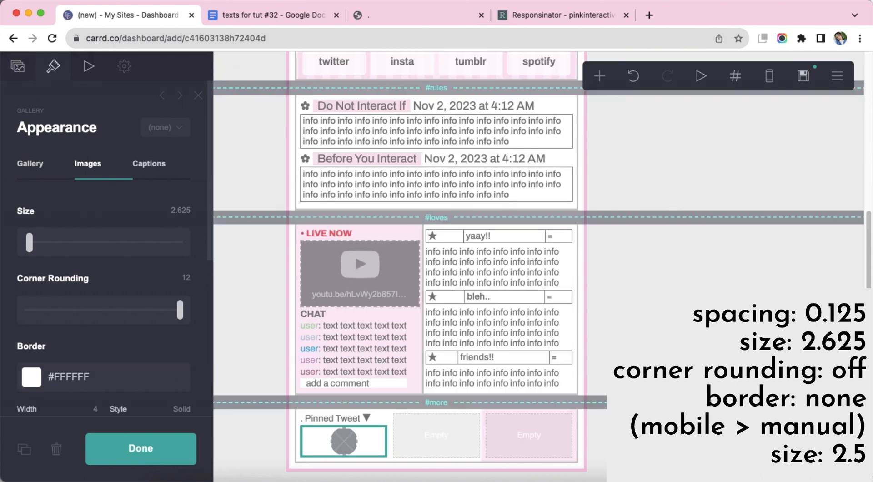
Step: Turn off corner rounding for the gallery's images and remove their border
{"action": "scroll", "coordinate": [76, 329], "scroll_direction": "down", "scroll_amount": 2}
{"action": "left_click", "coordinate": [51, 299]}
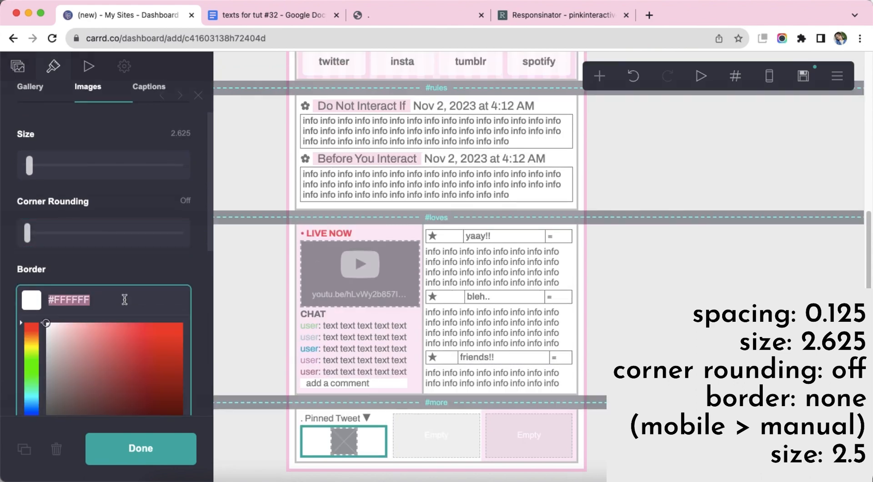
{"action": "left_click", "coordinate": [125, 299]}
Step: Switch the gallery's mobile appearance to manual, set the mobile image size to 2.5, and check it in the mobile view
{"action": "scroll", "coordinate": [127, 302], "scroll_direction": "down", "scroll_amount": 3}
{"action": "left_click", "coordinate": [764, 90]}
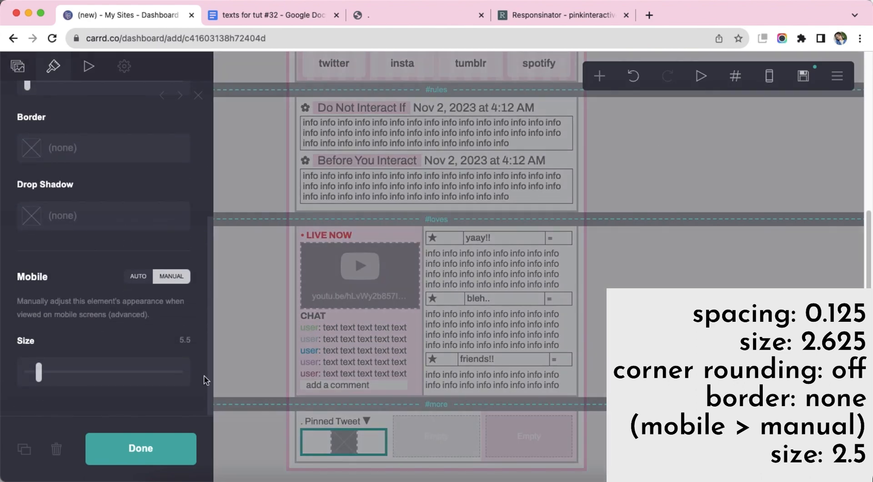
{"action": "type", "text": "2.5"}
{"action": "key", "text": "Return"}
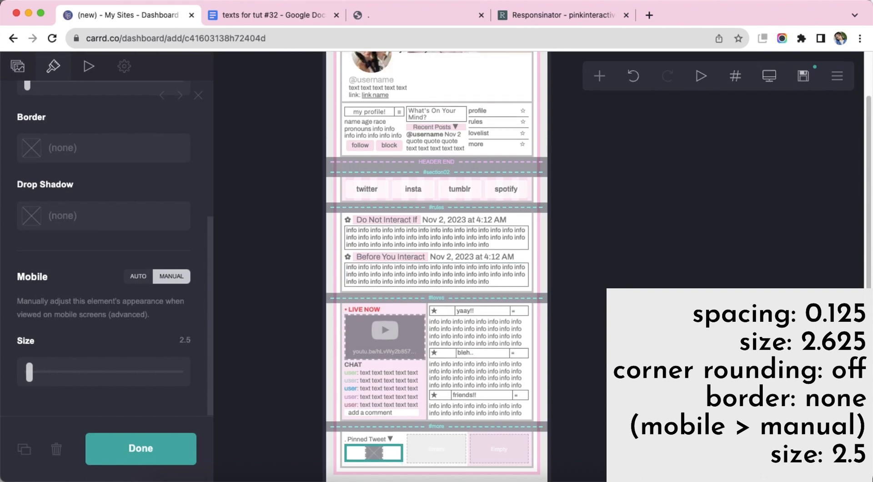
{"action": "left_click", "coordinate": [771, 83]}
{"action": "scroll", "coordinate": [502, 348], "scroll_direction": "down", "scroll_amount": 5}
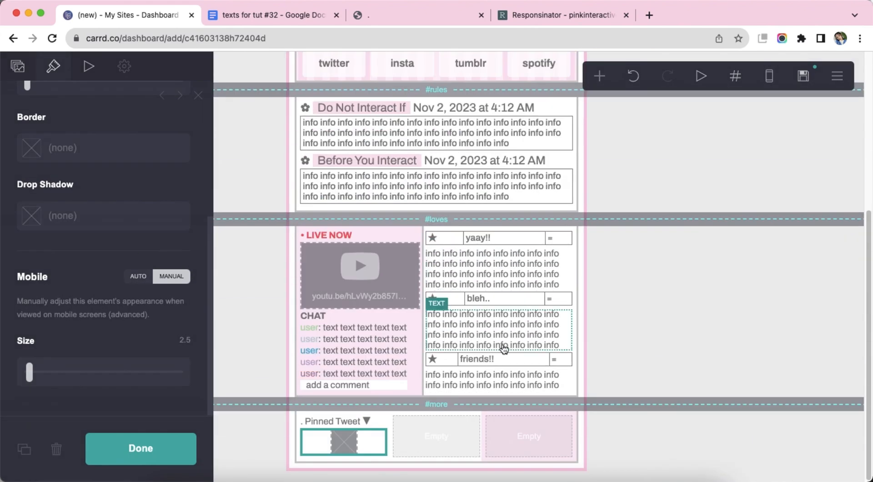
Step: Expand the gallery under the Pinned Tweet text to six image items
{"action": "scroll", "coordinate": [113, 288], "scroll_direction": "up", "scroll_amount": 5}
{"action": "left_click", "coordinate": [49, 159]}
{"action": "left_click", "coordinate": [30, 71]}
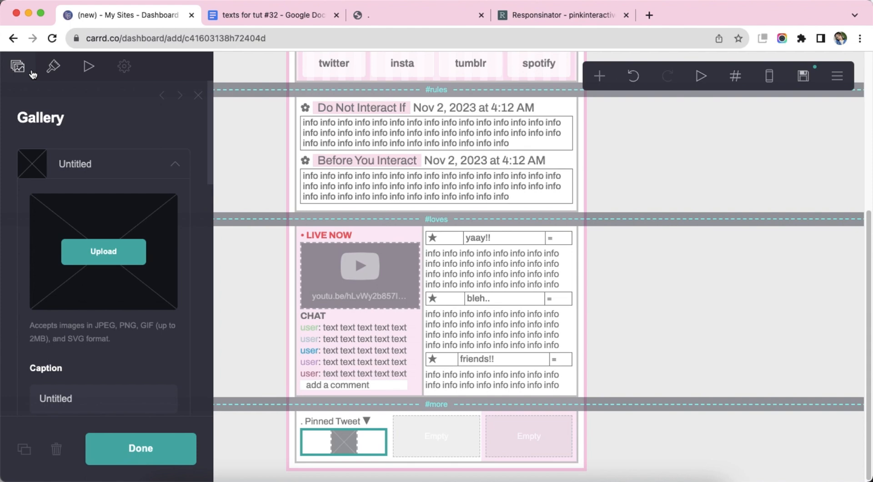
{"action": "left_click", "coordinate": [114, 159]}
{"action": "left_click", "coordinate": [117, 201]}
{"action": "left_click", "coordinate": [117, 200]}
{"action": "left_click", "coordinate": [122, 241]}
{"action": "left_click", "coordinate": [123, 239]}
{"action": "left_click", "coordinate": [127, 279]}
{"action": "left_click", "coordinate": [127, 289]}
{"action": "left_click", "coordinate": [129, 318]}
{"action": "left_click", "coordinate": [133, 316]}
{"action": "left_click", "coordinate": [136, 357]}
{"action": "left_click", "coordinate": [137, 364]}
{"action": "scroll", "coordinate": [577, 408], "scroll_direction": "down", "scroll_amount": 1}
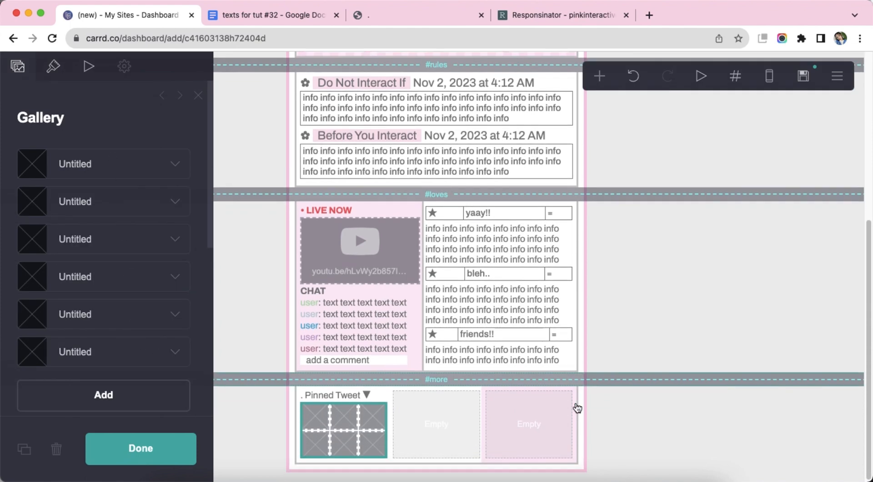
Step: Upload six pink-themed images from the Downloads folder into the gallery's image items
{"action": "left_click", "coordinate": [115, 172]}
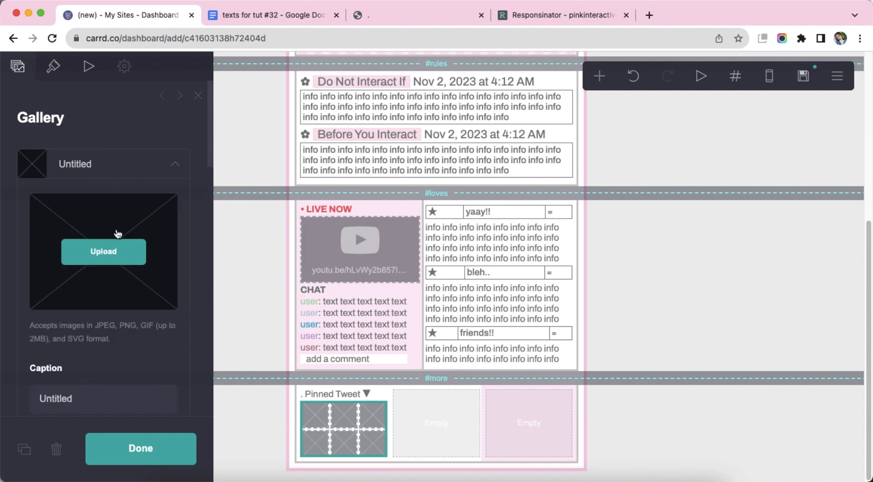
{"action": "left_click", "coordinate": [112, 251]}
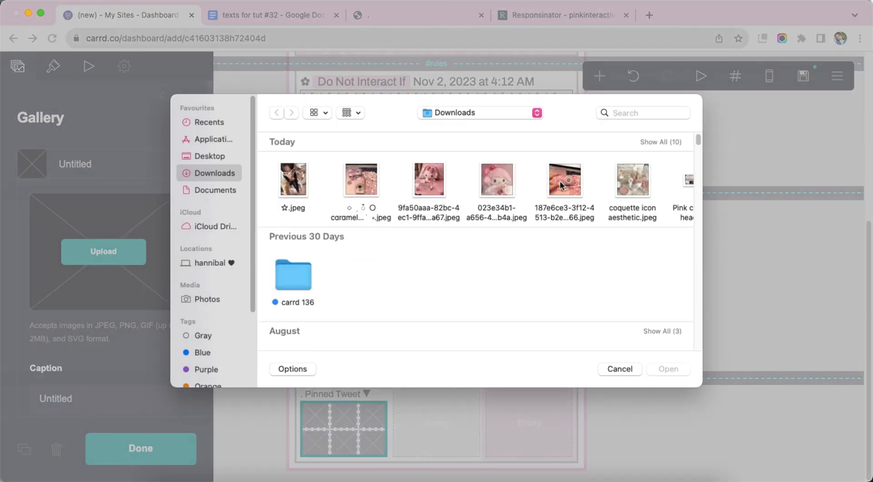
{"action": "double_click", "coordinate": [378, 218]}
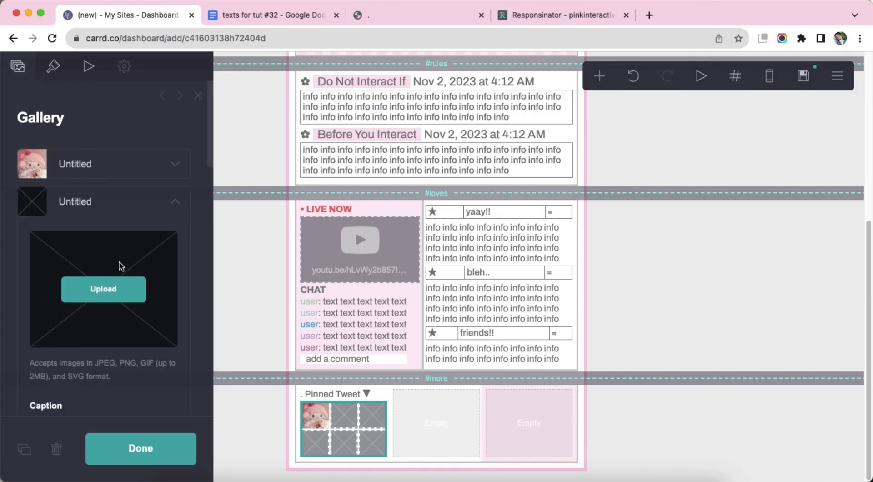
{"action": "left_click", "coordinate": [121, 266]}
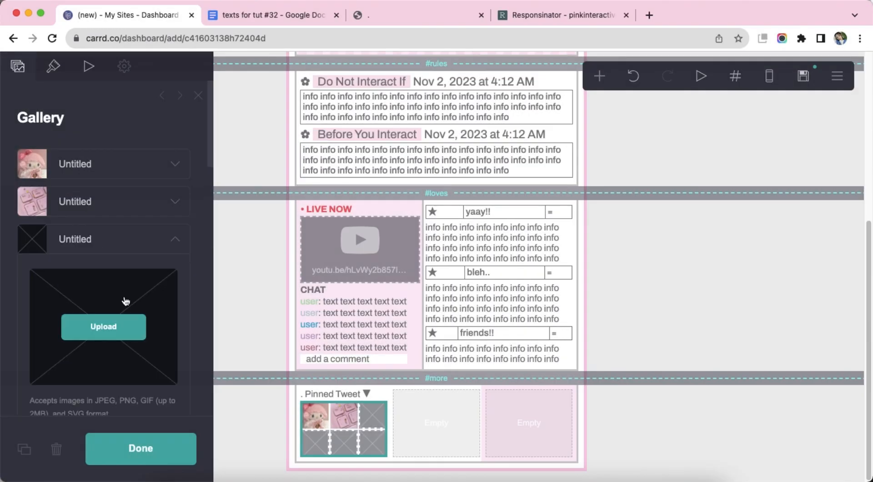
{"action": "left_click", "coordinate": [125, 299]}
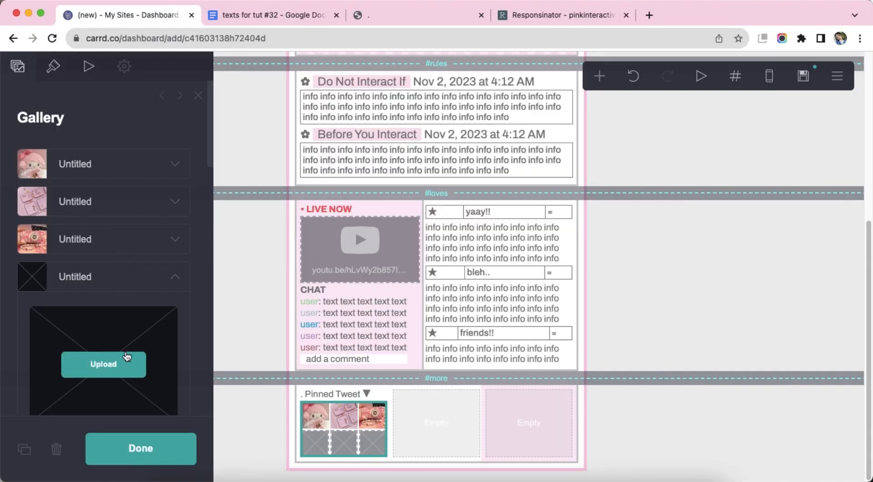
{"action": "left_click", "coordinate": [129, 357]}
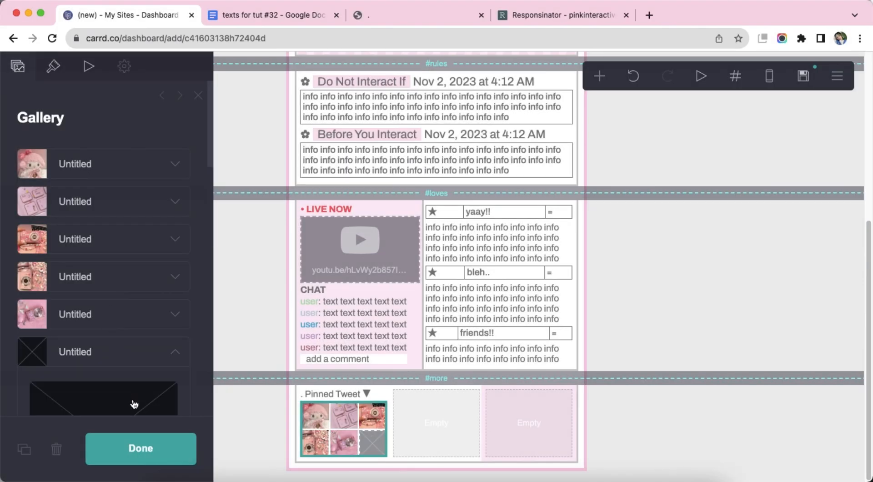
{"action": "left_click", "coordinate": [135, 404]}
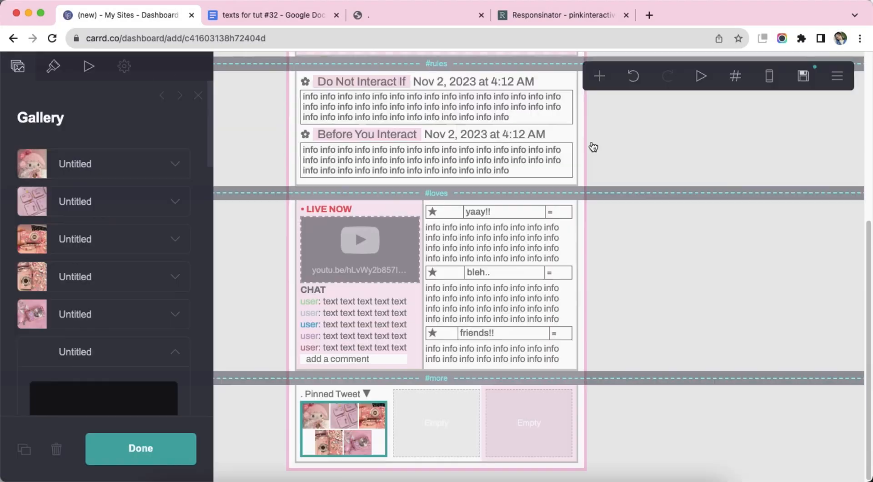
Step: Reorder the gallery so the fifth image comes third and the red camera image comes fifth, and check the mobile view
{"action": "left_click_drag", "start_coordinate": [117, 310], "coordinate": [109, 246]}
{"action": "left_click_drag", "start_coordinate": [112, 287], "coordinate": [121, 331]}
{"action": "left_click", "coordinate": [699, 426]}
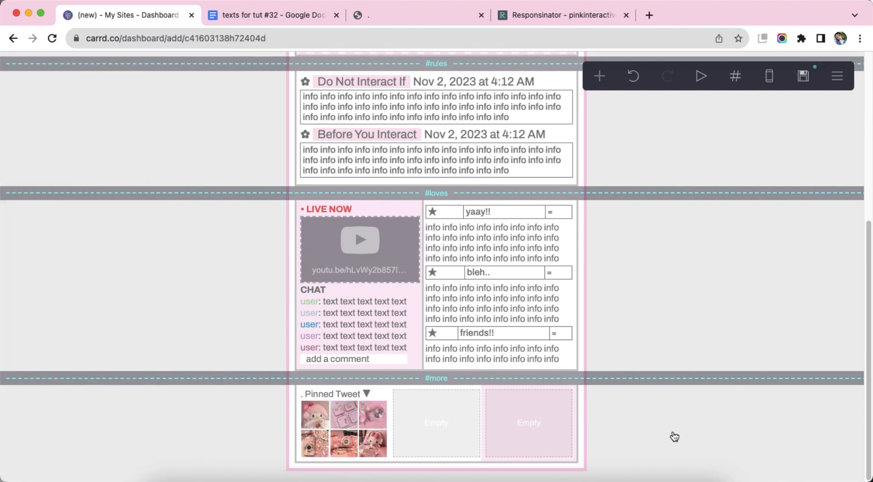
{"action": "left_click", "coordinate": [771, 89]}
{"action": "left_click", "coordinate": [771, 89]}
Step: Add a text element below the gallery containing "My Lovess - 4:52", copied from the Google Docs file
{"action": "left_click", "coordinate": [354, 436]}
{"action": "left_click", "coordinate": [600, 76]}
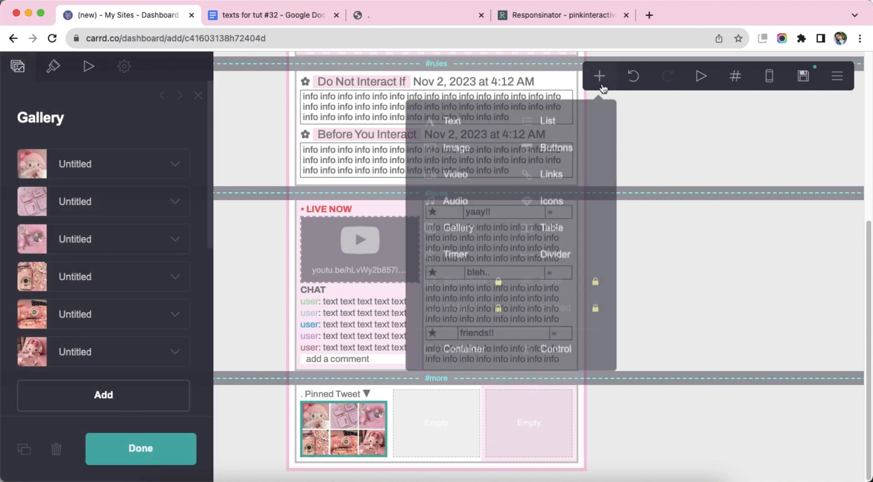
{"action": "left_click", "coordinate": [481, 124]}
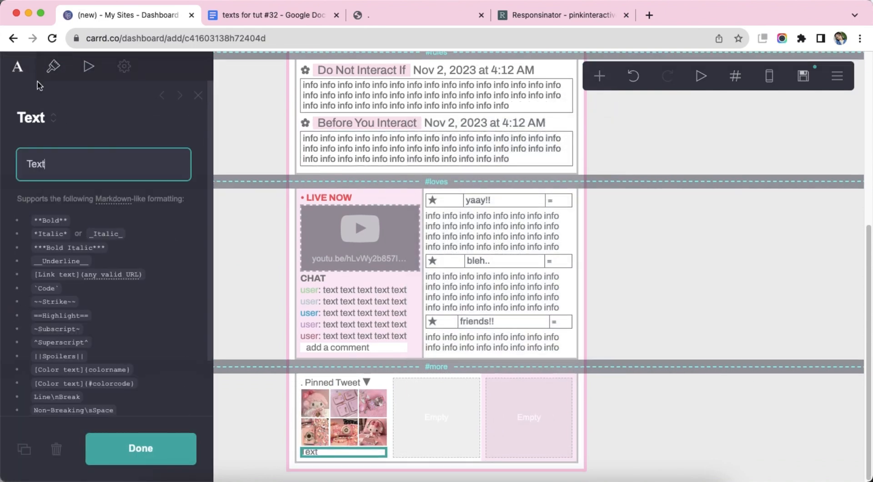
{"action": "left_click", "coordinate": [273, 15]}
{"action": "scroll", "coordinate": [318, 264], "scroll_direction": "down", "scroll_amount": 10}
{"action": "left_click_drag", "start_coordinate": [293, 270], "coordinate": [469, 280]}
{"action": "right_click", "coordinate": [404, 270]}
{"action": "left_click", "coordinate": [428, 283]}
{"action": "left_click", "coordinate": [114, 15]}
{"action": "right_click", "coordinate": [70, 165]}
{"action": "left_click", "coordinate": [107, 272]}
Step: Set the My Lovess text's highlight colors to #D88E9E for the text and #F9D8D7 for the background
{"action": "left_click", "coordinate": [53, 67]}
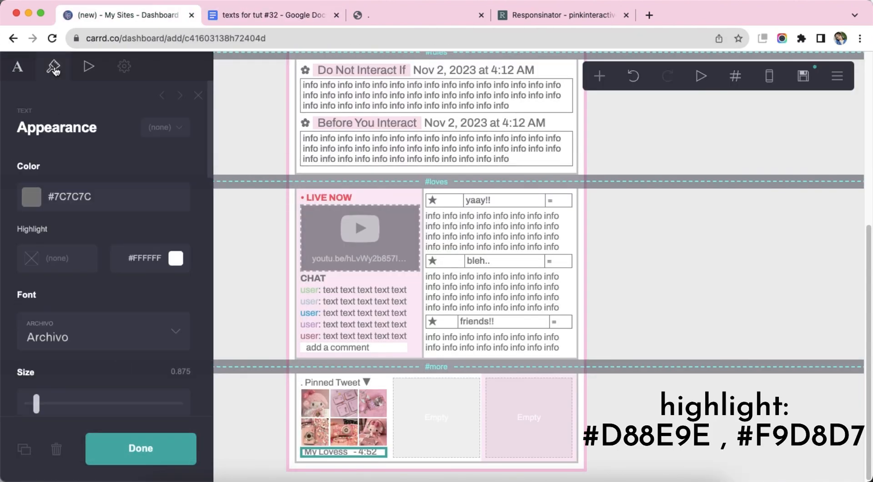
{"action": "left_click", "coordinate": [70, 257]}
{"action": "type", "text": "#D88E9E"}
{"action": "key", "text": "Return"}
{"action": "double_click", "coordinate": [154, 258]}
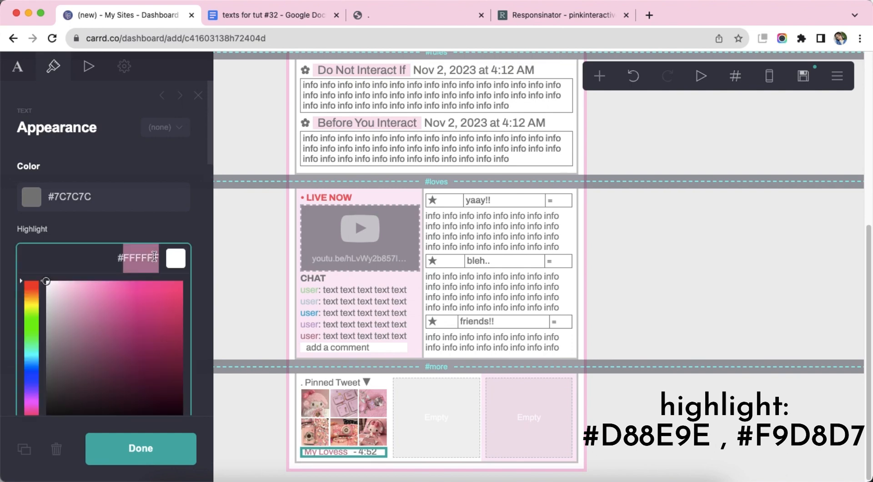
{"action": "type", "text": "#F9D8D7"}
{"action": "key", "text": "Return"}
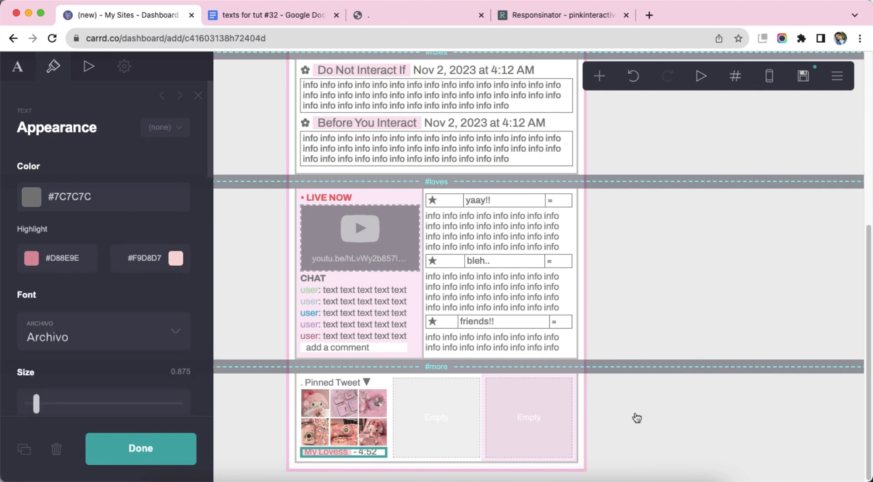
{"action": "left_click", "coordinate": [662, 413]}
Step: Add a table below the My Lovess text and clear its headings
{"action": "left_click", "coordinate": [330, 452]}
{"action": "left_click", "coordinate": [599, 75]}
{"action": "left_click", "coordinate": [552, 231]}
{"action": "left_click", "coordinate": [70, 241]}
{"action": "key", "text": "super+a"}
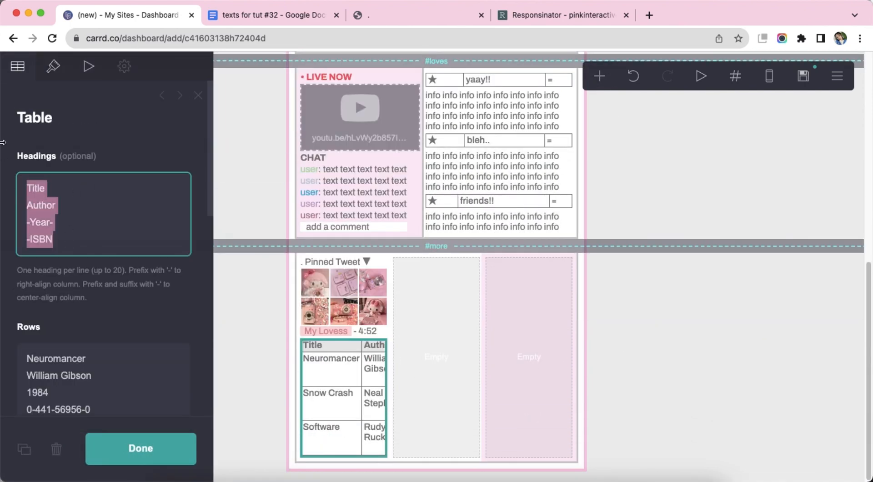
{"action": "key", "text": "BackSpace"}
Step: Replace the new table's sample rows with repeated "info" text and look over its text appearance
{"action": "right_click", "coordinate": [141, 317]}
{"action": "left_click", "coordinate": [183, 316]}
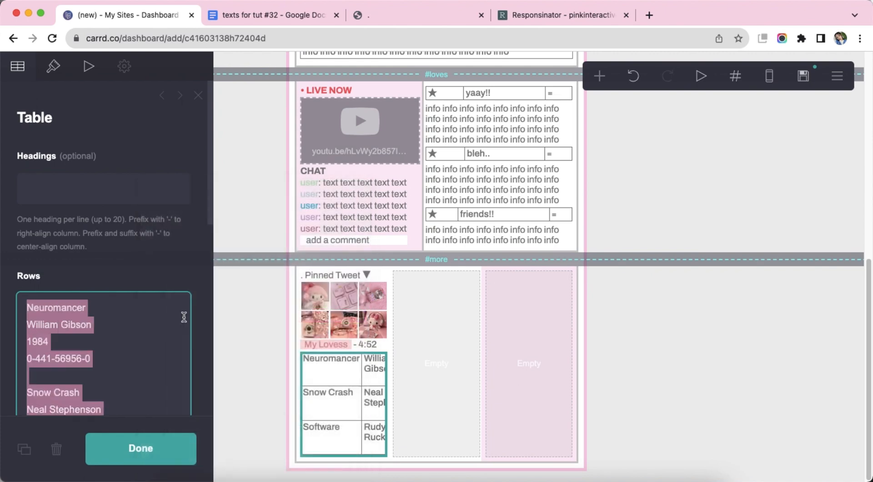
{"action": "key", "text": "BackSpace"}
{"action": "key", "text": "super+v"}
{"action": "left_click", "coordinate": [54, 67]}
{"action": "scroll", "coordinate": [118, 228], "scroll_direction": "down", "scroll_amount": 5}
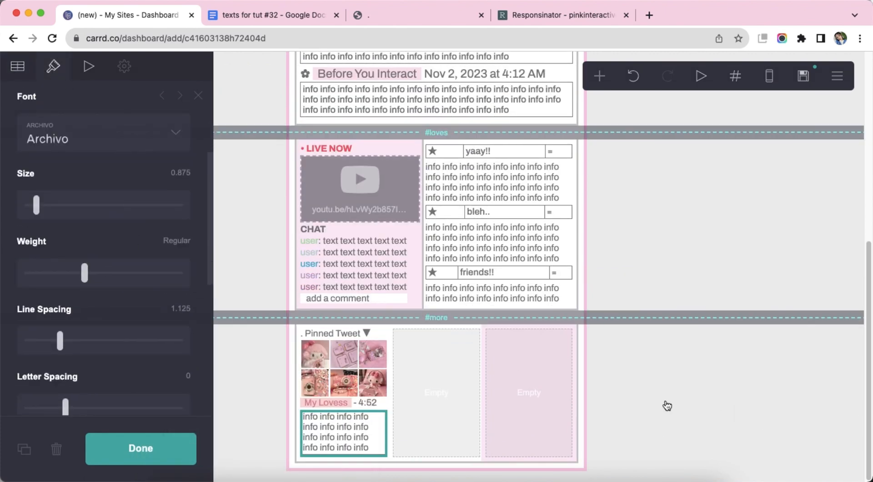
{"action": "left_click", "coordinate": [667, 404]}
Step: Duplicate the info table into the second column of the more section and shorten its text to twelve "info" words
{"action": "left_click", "coordinate": [334, 438]}
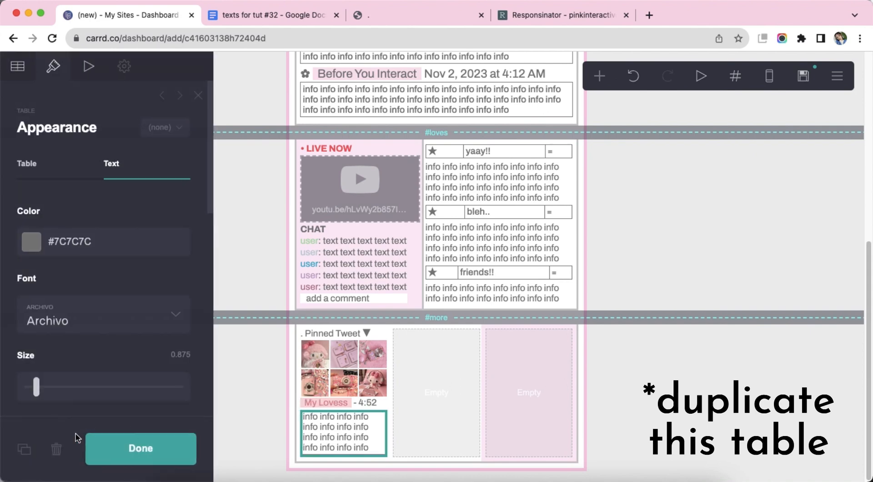
{"action": "left_click", "coordinate": [25, 450]}
{"action": "left_click_drag", "start_coordinate": [332, 423], "coordinate": [443, 346]}
{"action": "left_click", "coordinate": [5, 75]}
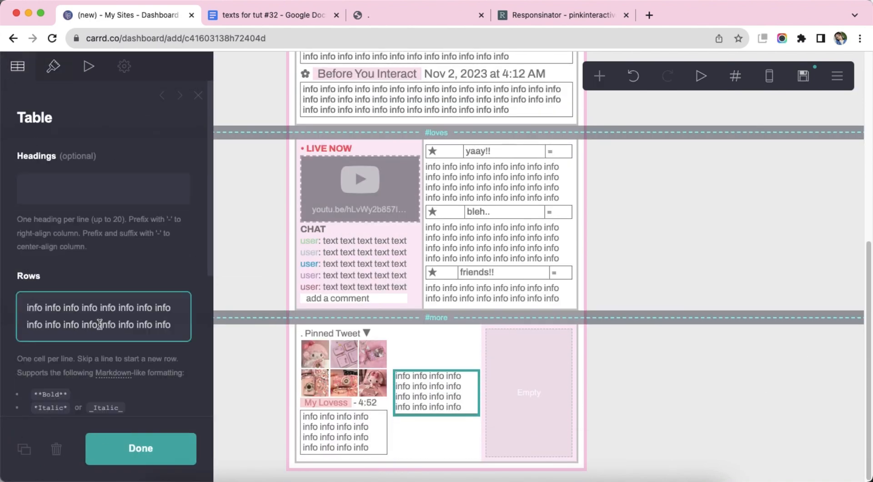
{"action": "key", "text": "BackSpace"}
{"action": "left_click", "coordinate": [729, 402]}
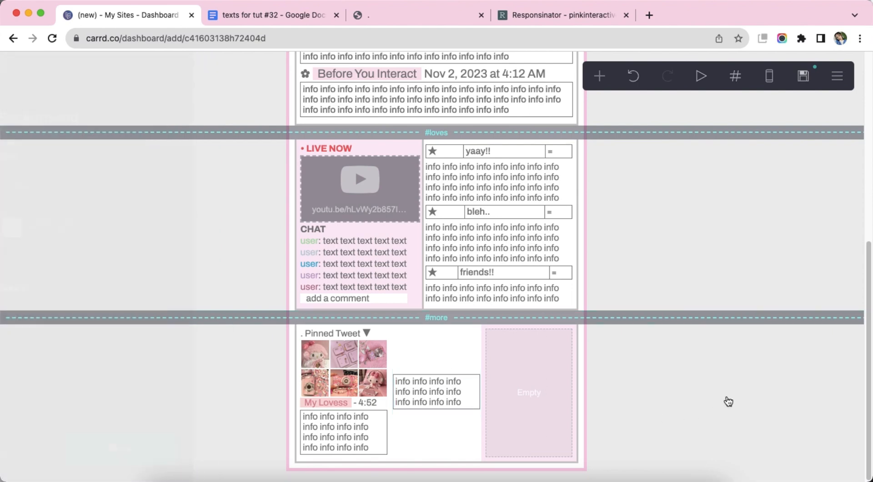
Step: Add a text below the second column's table reading "tagged as #anime ❤️ 42 | ★ 7 | @ 21", copied from the Google Docs file
{"action": "left_click", "coordinate": [474, 394]}
{"action": "left_click", "coordinate": [600, 76]}
{"action": "left_click", "coordinate": [451, 121]}
{"action": "left_click", "coordinate": [292, 15]}
{"action": "left_click_drag", "start_coordinate": [291, 300], "coordinate": [470, 320]}
{"action": "right_click", "coordinate": [423, 311]}
{"action": "left_click", "coordinate": [442, 322]}
{"action": "left_click", "coordinate": [116, 16]}
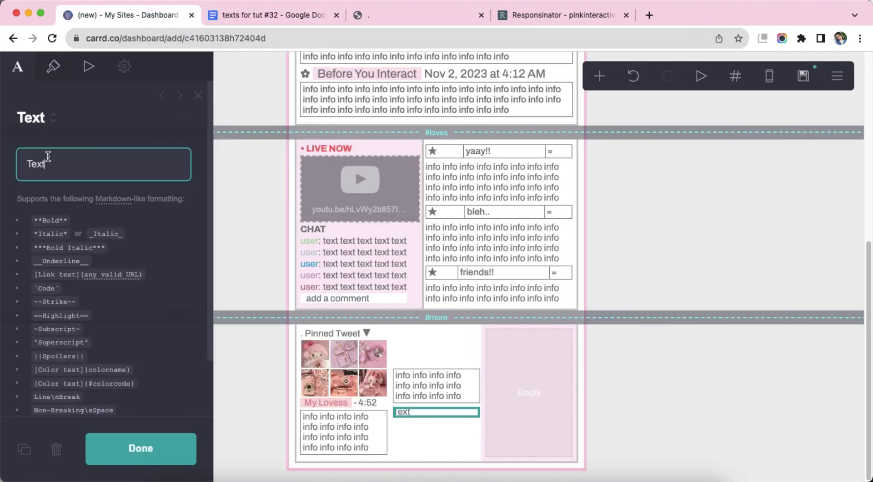
{"action": "right_click", "coordinate": [55, 156]}
{"action": "left_click", "coordinate": [98, 268]}
{"action": "left_click", "coordinate": [53, 66]}
{"action": "scroll", "coordinate": [121, 254], "scroll_direction": "down", "scroll_amount": 15}
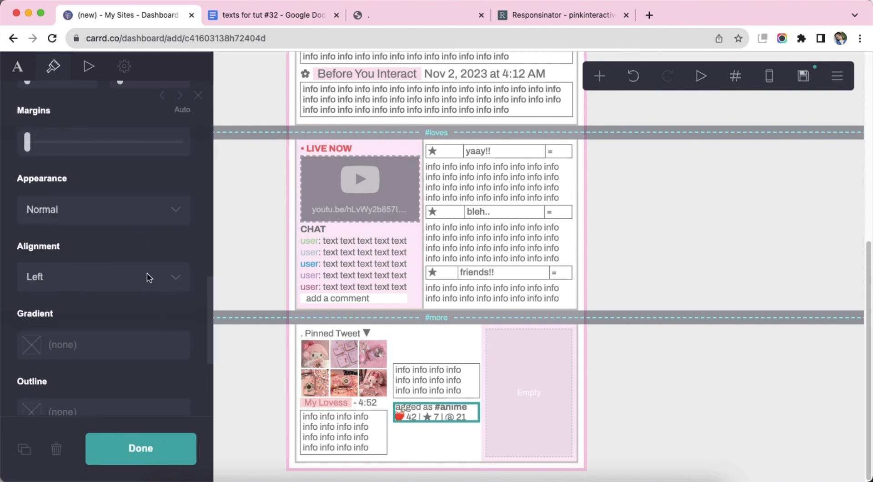
{"action": "left_click", "coordinate": [690, 372]}
Step: Duplicate the second column's info table and "tagged as" text, placing the copies in the same order below the originals
{"action": "left_click", "coordinate": [438, 379]}
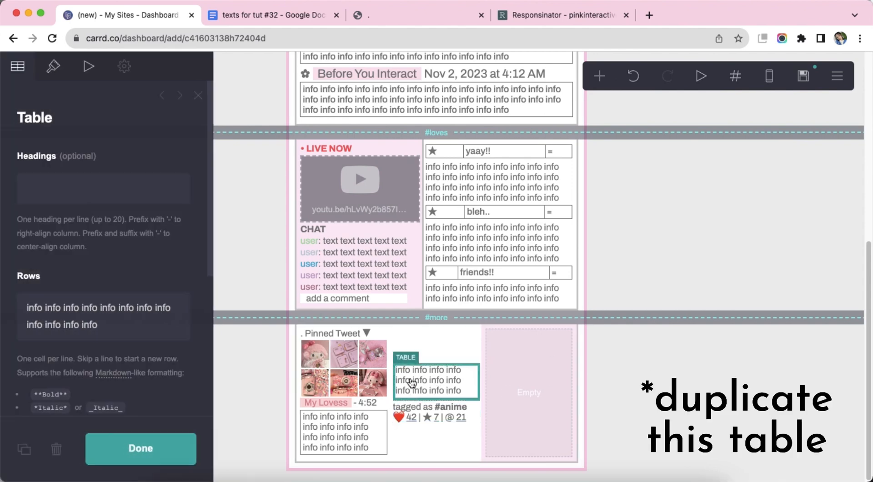
{"action": "left_click", "coordinate": [20, 450]}
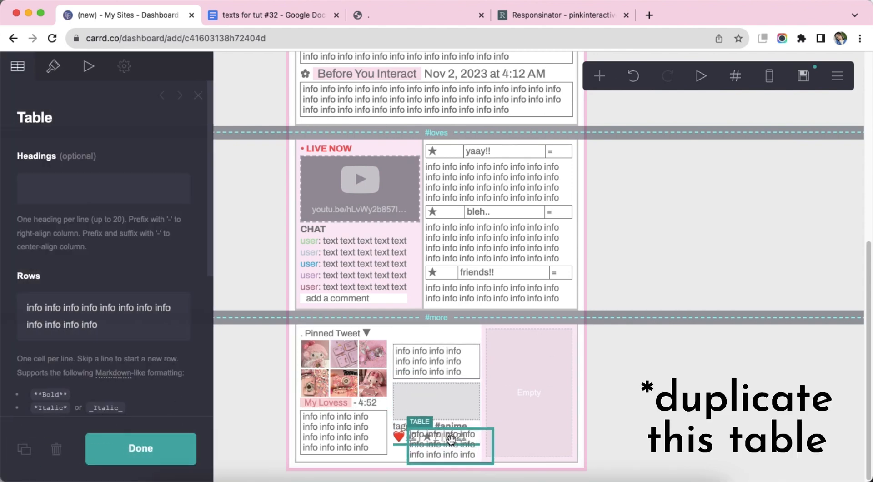
{"action": "left_click", "coordinate": [431, 397]}
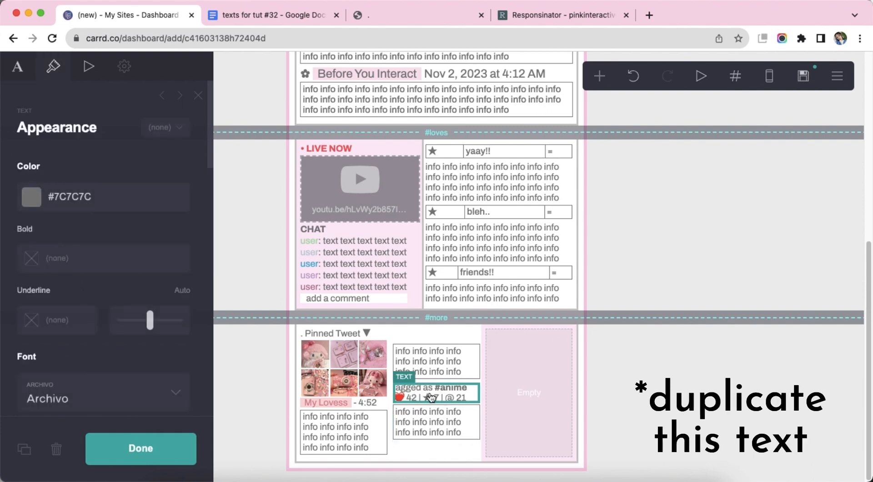
{"action": "left_click", "coordinate": [24, 449]}
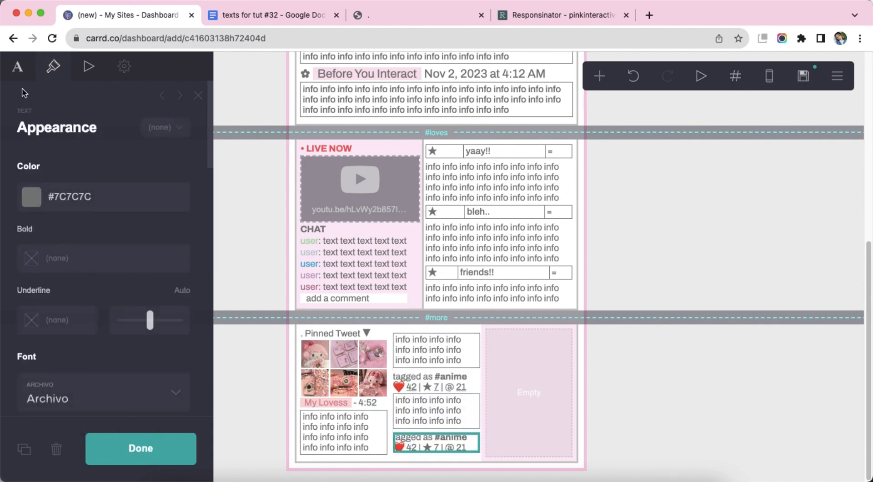
Step: Change the tag in the second column's lower text to "#music" and check the page in the mobile view
{"action": "left_click", "coordinate": [18, 68]}
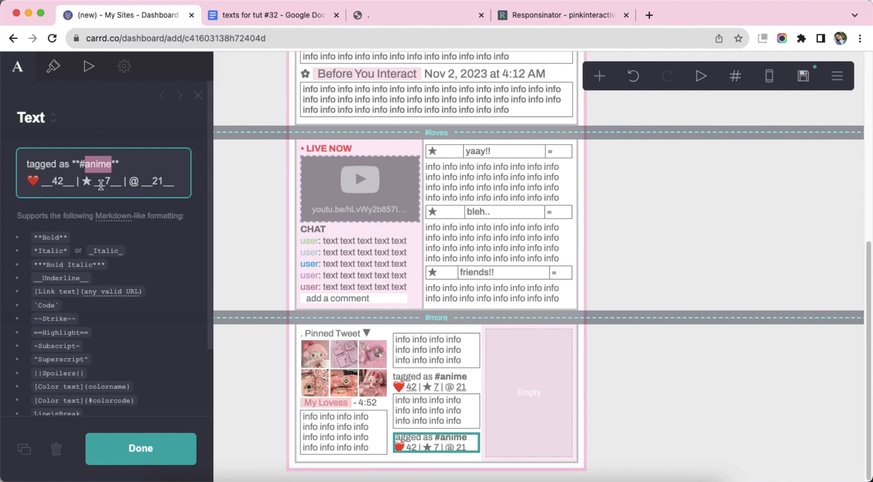
{"action": "left_click", "coordinate": [763, 426]}
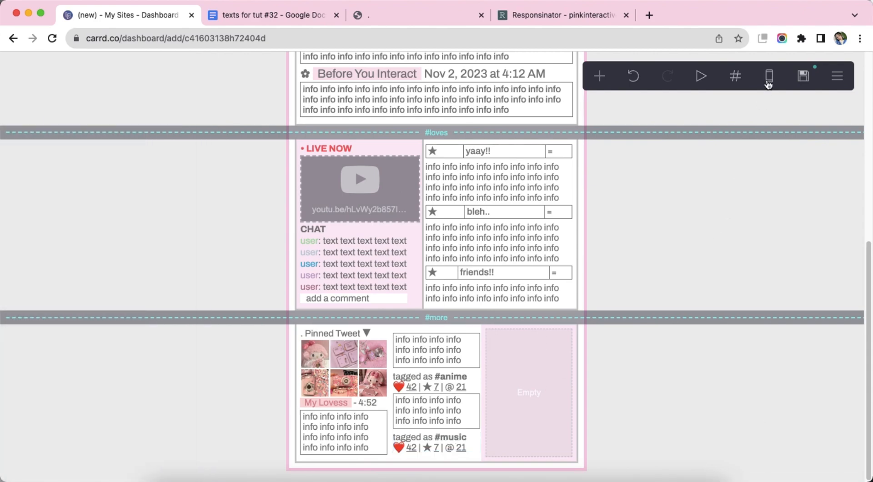
{"action": "left_click", "coordinate": [770, 77]}
{"action": "left_click", "coordinate": [769, 76]}
Step: Add a text in the third column containing "**Engagements** ⚙️" and "==(__view all media here__)==", copied from the Google Docs file
{"action": "left_click", "coordinate": [612, 81]}
{"action": "left_click", "coordinate": [443, 121]}
{"action": "left_click_drag", "start_coordinate": [341, 460], "coordinate": [536, 380]}
{"action": "left_click", "coordinate": [266, 17]}
{"action": "left_click_drag", "start_coordinate": [290, 344], "coordinate": [464, 358]}
{"action": "right_click", "coordinate": [403, 345]}
{"action": "left_click", "coordinate": [436, 359]}
{"action": "left_click", "coordinate": [132, 15]}
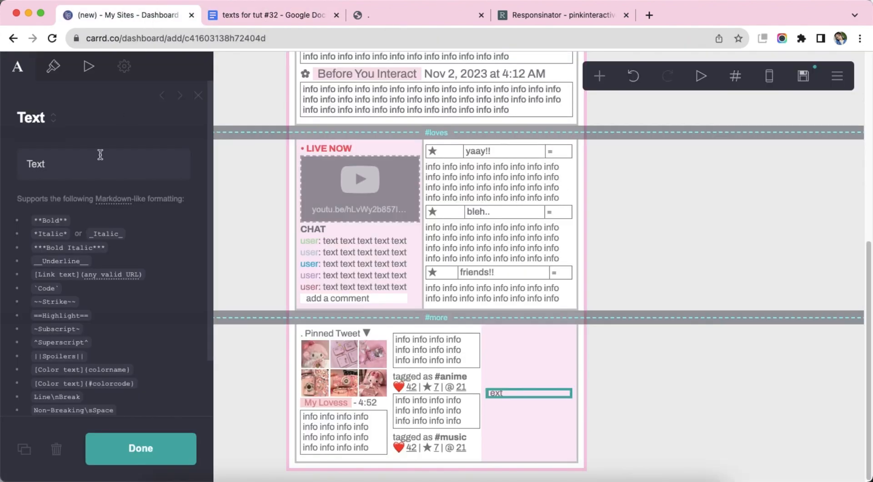
{"action": "right_click", "coordinate": [111, 157]}
{"action": "left_click", "coordinate": [121, 266]}
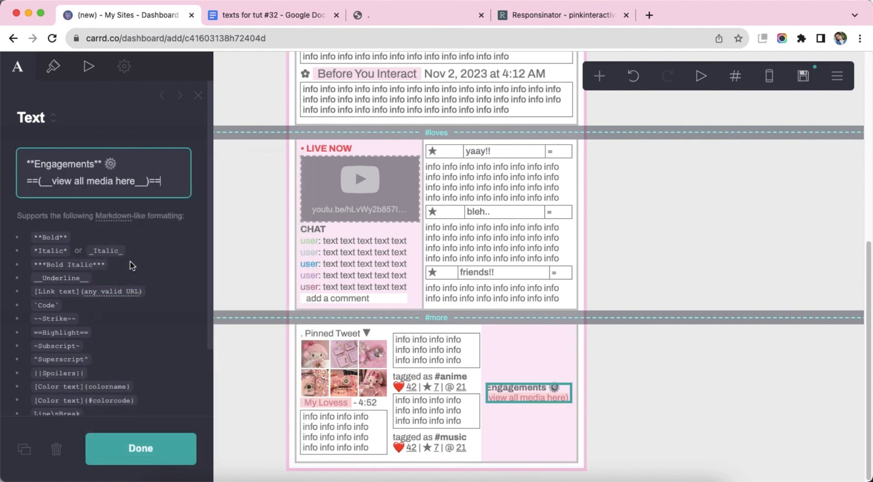
Step: Set the Engagements text's highlight colour to #CEC3CA with a fully transparent highlight background
{"action": "left_click", "coordinate": [53, 67]}
{"action": "scroll", "coordinate": [98, 287], "scroll_direction": "down", "scroll_amount": 3}
{"action": "left_click", "coordinate": [93, 289]}
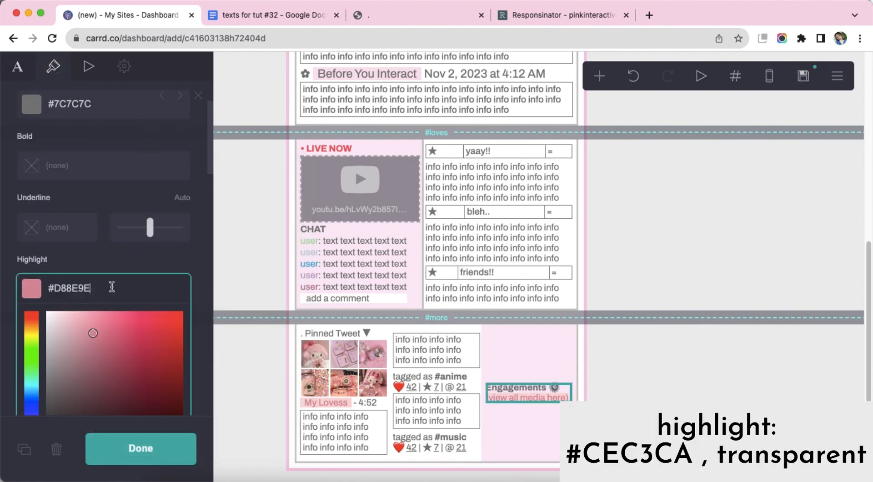
{"action": "type", "text": "#CEC3CA"}
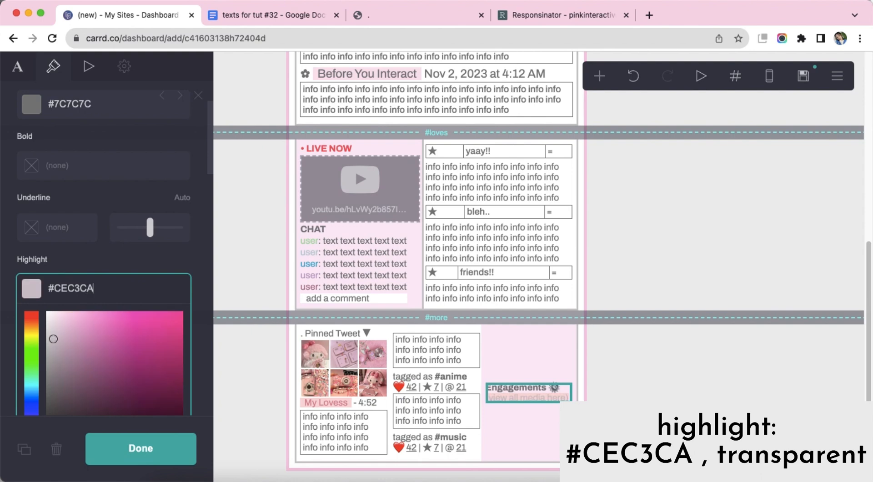
{"action": "key", "text": "Return"}
{"action": "left_click", "coordinate": [156, 290]}
{"action": "scroll", "coordinate": [103, 318], "scroll_direction": "down", "scroll_amount": 3}
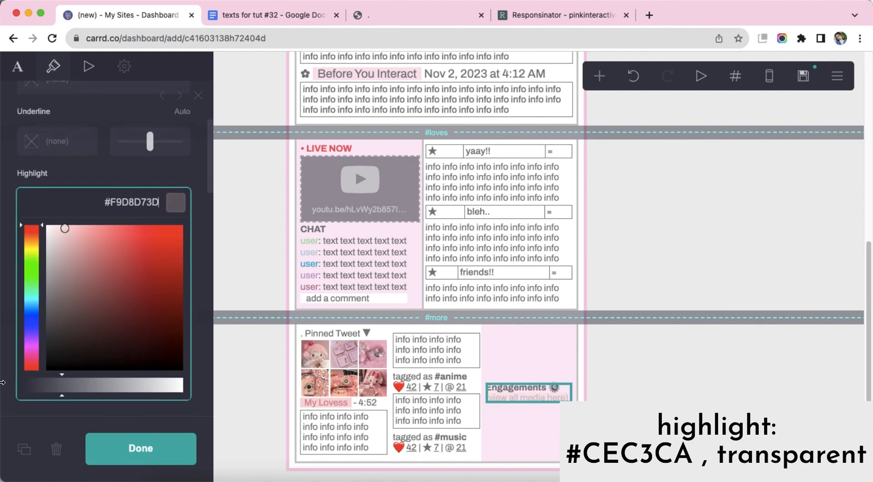
{"action": "left_click", "coordinate": [118, 160]}
{"action": "left_click", "coordinate": [684, 397]}
{"action": "left_click", "coordinate": [551, 394]}
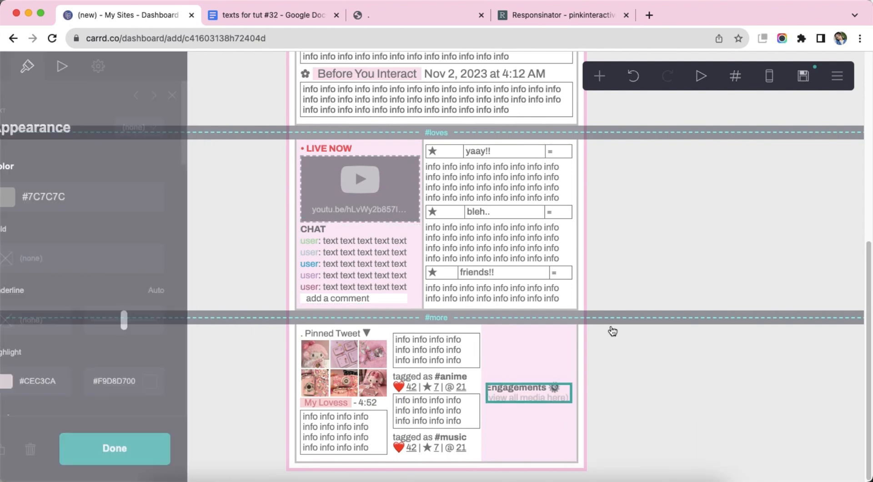
Step: Add an image below the Engagements text using "coquette icon aesthetic.jpeg" from Downloads, uncropped, with a height of 5
{"action": "left_click", "coordinate": [600, 77]}
{"action": "left_click", "coordinate": [454, 147]}
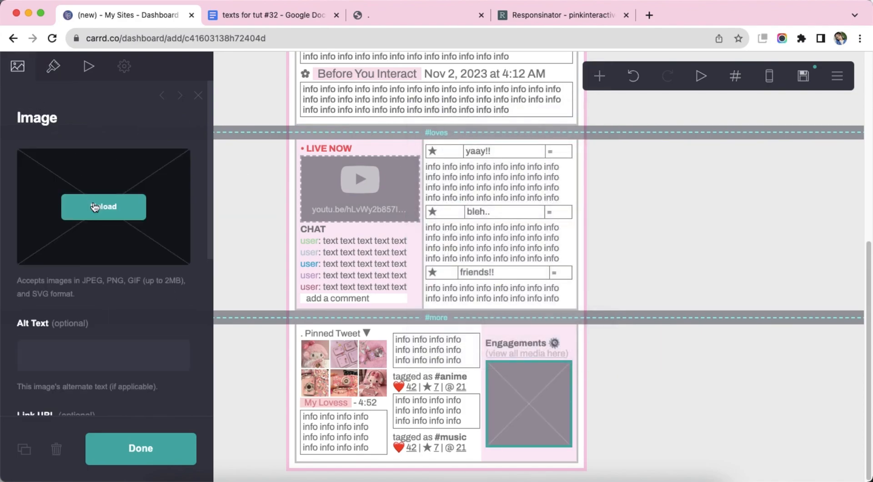
{"action": "left_click", "coordinate": [99, 203]}
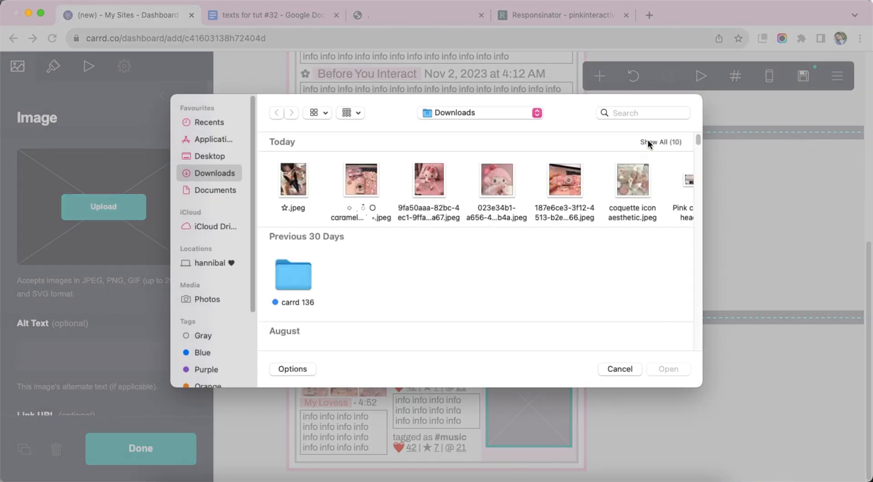
{"action": "left_click", "coordinate": [648, 142]}
{"action": "double_click", "coordinate": [633, 179]}
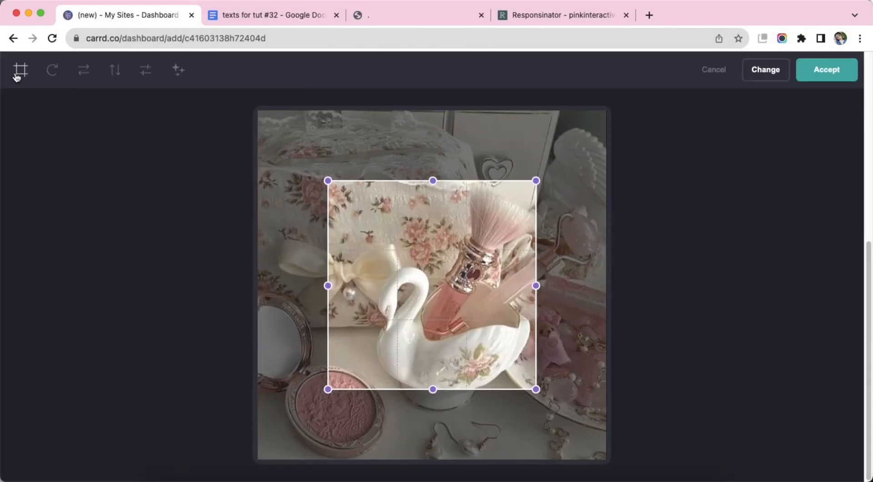
{"action": "left_click", "coordinate": [17, 76]}
{"action": "left_click", "coordinate": [831, 70]}
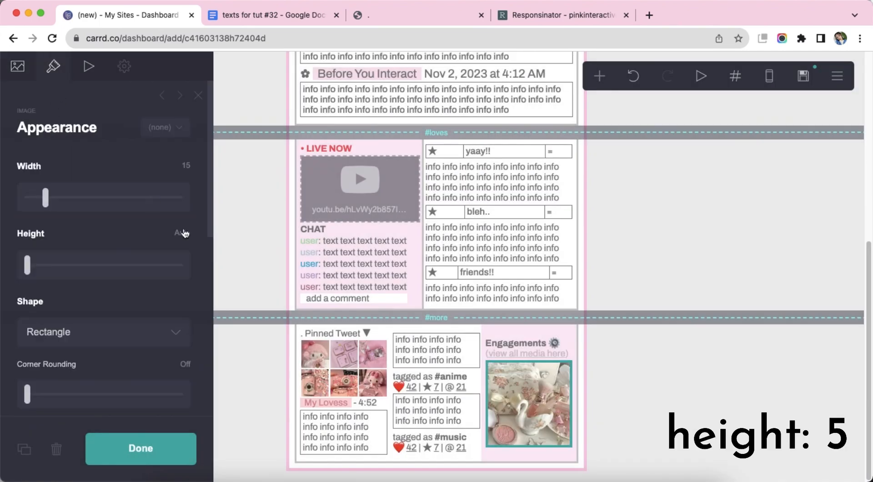
{"action": "type", "text": "5"}
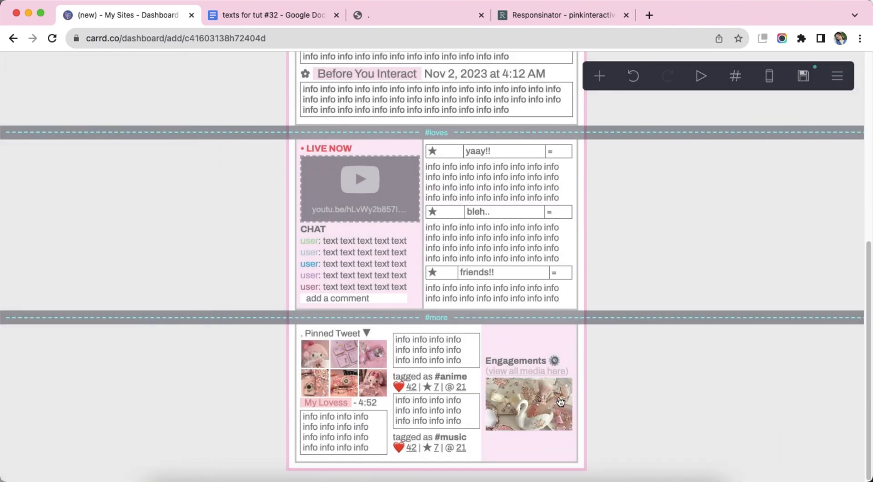
Step: Add a second image below the swan picture using the uncropped pink corduroy bag photo, and check the page in the mobile view
{"action": "left_click", "coordinate": [599, 75]}
{"action": "left_click", "coordinate": [454, 151]}
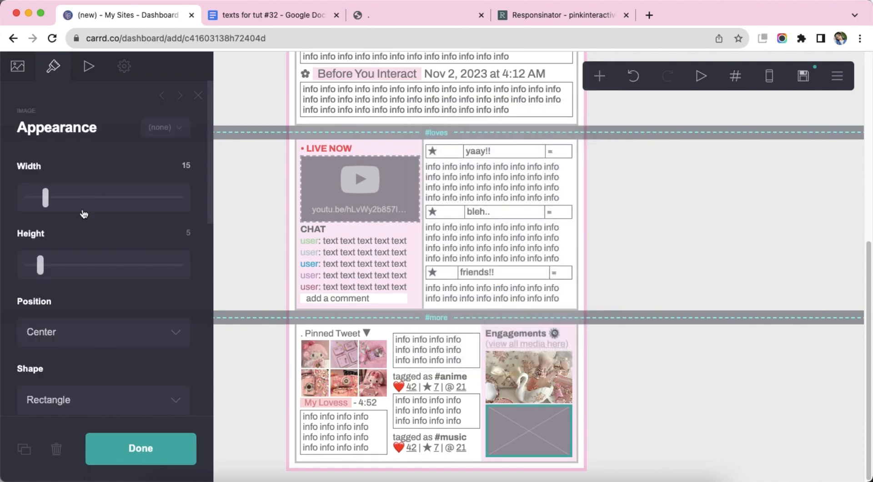
{"action": "left_click", "coordinate": [16, 76]}
{"action": "left_click", "coordinate": [101, 221]}
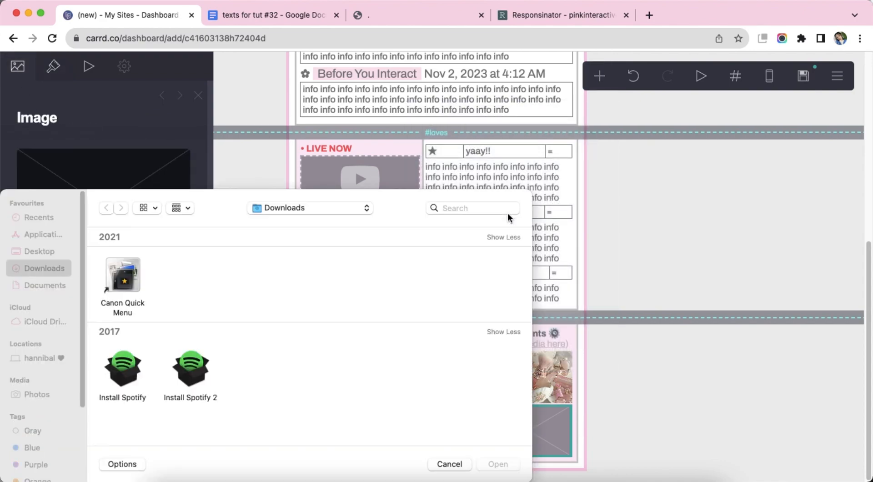
{"action": "left_click", "coordinate": [676, 142]}
{"action": "double_click", "coordinate": [429, 250]}
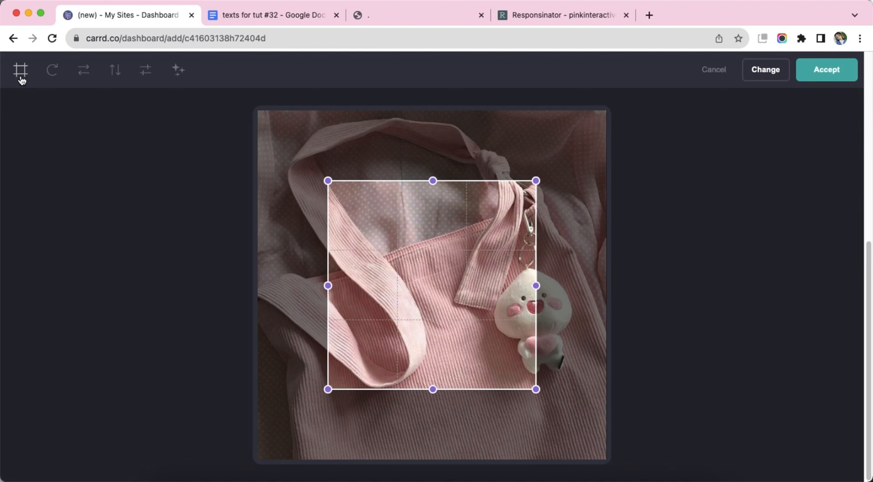
{"action": "left_click", "coordinate": [20, 69]}
{"action": "left_click", "coordinate": [806, 83]}
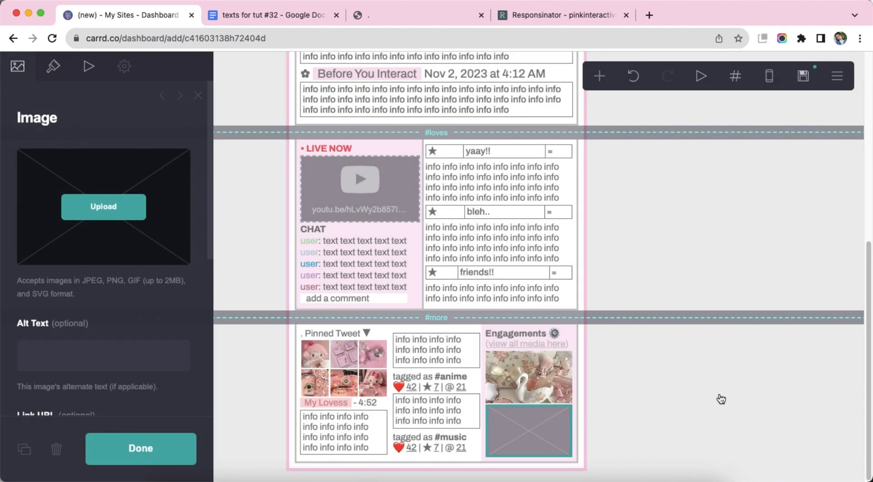
{"action": "left_click", "coordinate": [722, 395]}
{"action": "left_click", "coordinate": [776, 85]}
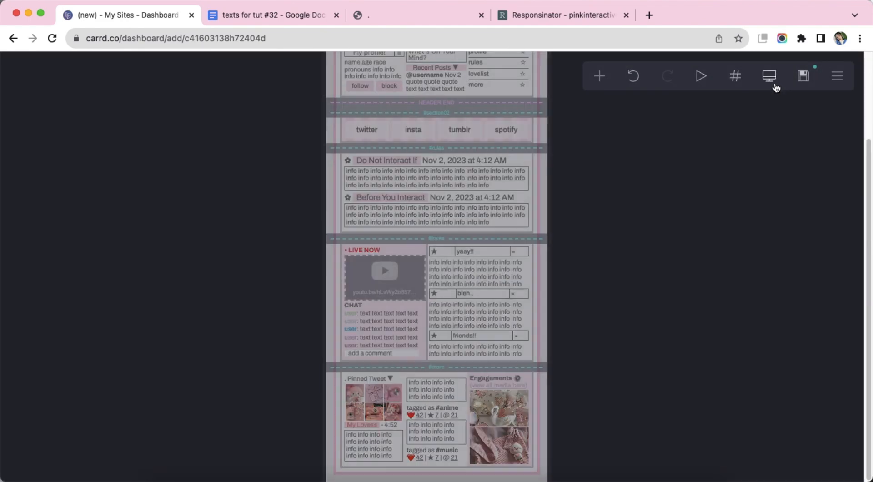
{"action": "left_click", "coordinate": [774, 83]}
Step: Add a control of type Footer Marker at the end of the #more section
{"action": "left_click", "coordinate": [600, 75]}
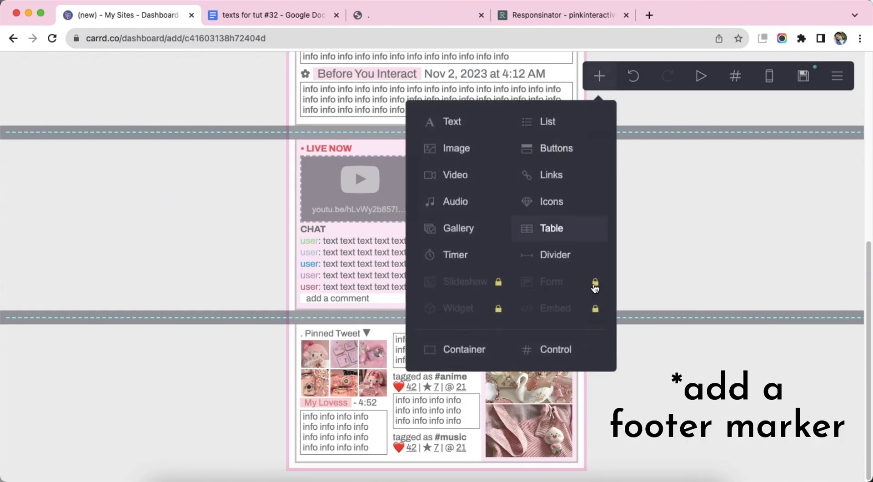
{"action": "left_click", "coordinate": [569, 350]}
{"action": "left_click", "coordinate": [117, 193]}
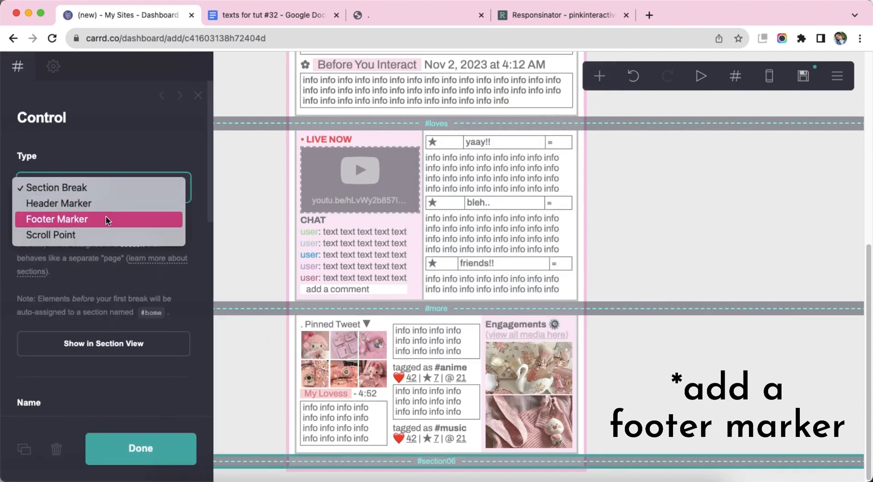
{"action": "left_click", "coordinate": [117, 219]}
{"action": "left_click", "coordinate": [660, 369]}
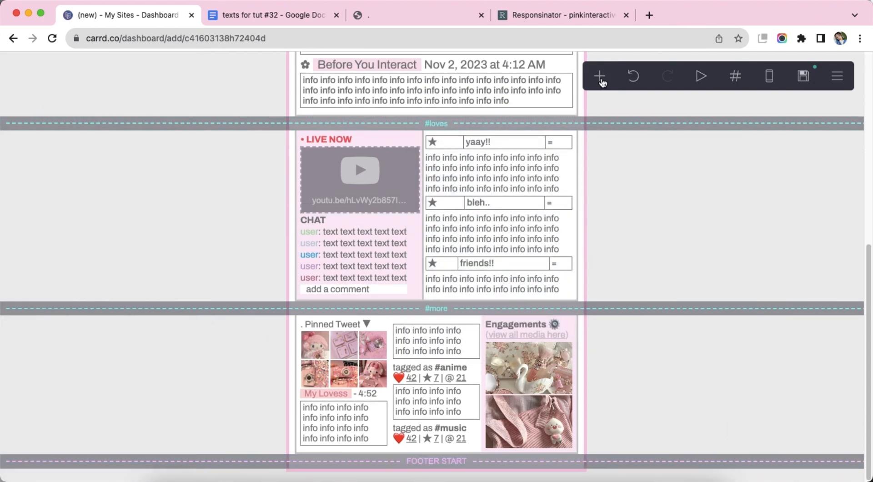
Step: Add a container below the footer marker with vertical padding 0.125 and background colour #F9DEEE
{"action": "left_click", "coordinate": [600, 76]}
{"action": "left_click", "coordinate": [461, 349]}
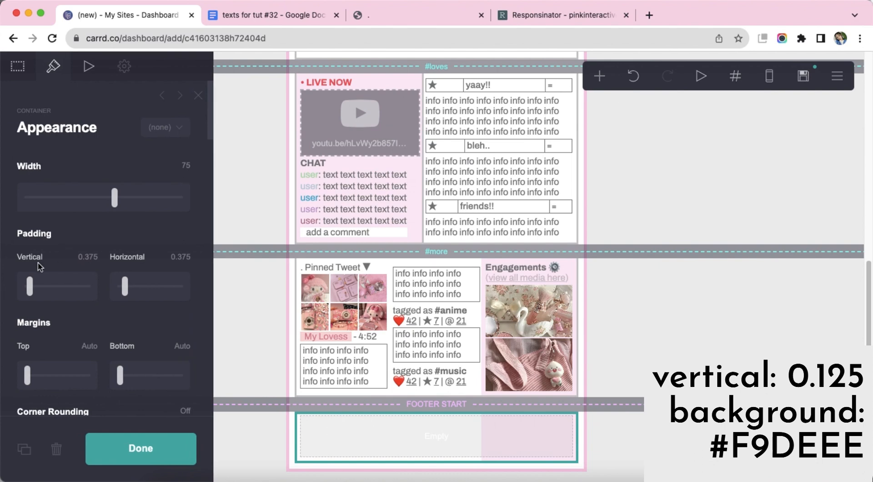
{"action": "type", "text": "0.125"}
{"action": "scroll", "coordinate": [117, 270], "scroll_direction": "down", "scroll_amount": 7}
{"action": "scroll", "coordinate": [119, 269], "scroll_direction": "down", "scroll_amount": 4}
{"action": "scroll", "coordinate": [121, 234], "scroll_direction": "up", "scroll_amount": 4}
{"action": "left_click", "coordinate": [121, 233]}
{"action": "left_click", "coordinate": [121, 220]}
{"action": "left_click", "coordinate": [143, 278]}
{"action": "type", "text": "F9DEEE"}
{"action": "key", "text": "Return"}
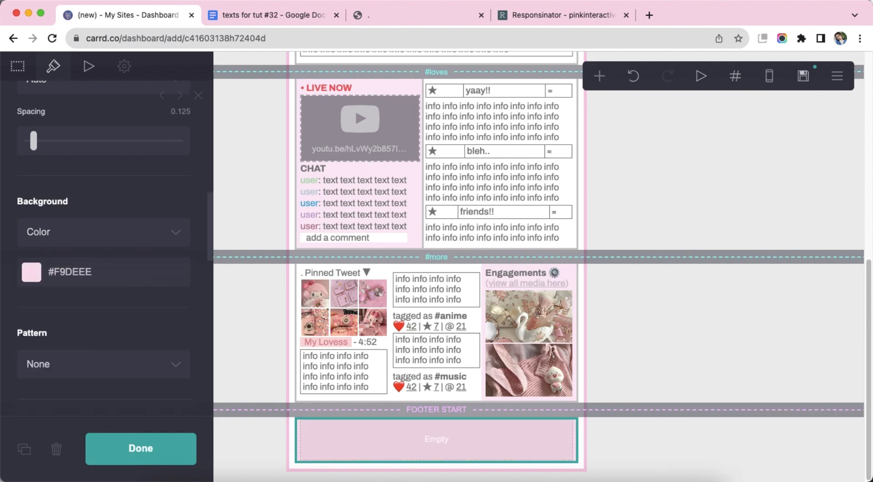
{"action": "left_click", "coordinate": [653, 469]}
Step: Add a text inside the footer container reading "inspired by" and "credit", each followed by the respective creator's username
{"action": "left_click", "coordinate": [600, 76]}
{"action": "left_click", "coordinate": [452, 121]}
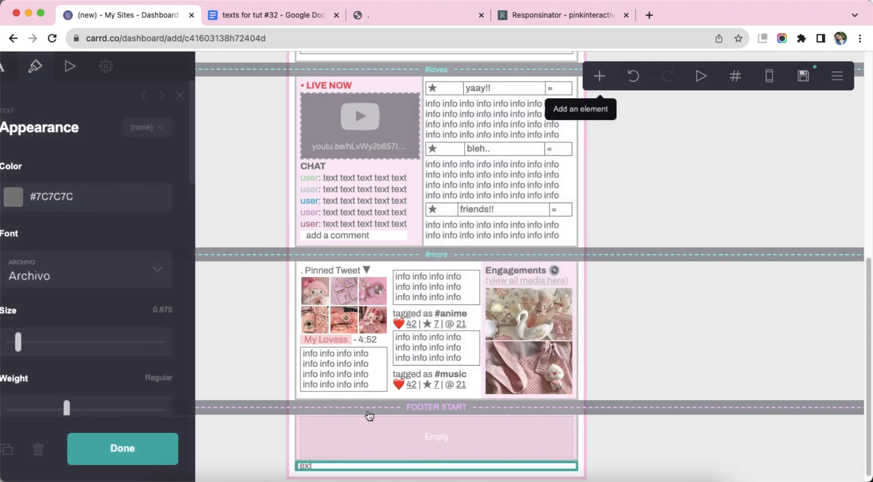
{"action": "scroll", "coordinate": [337, 446], "scroll_direction": "up", "scroll_amount": 1}
{"action": "left_click", "coordinate": [25, 73]}
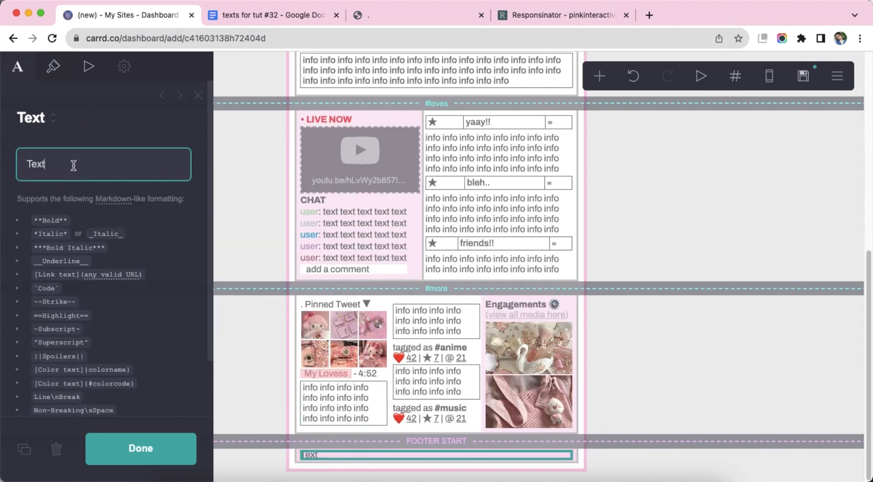
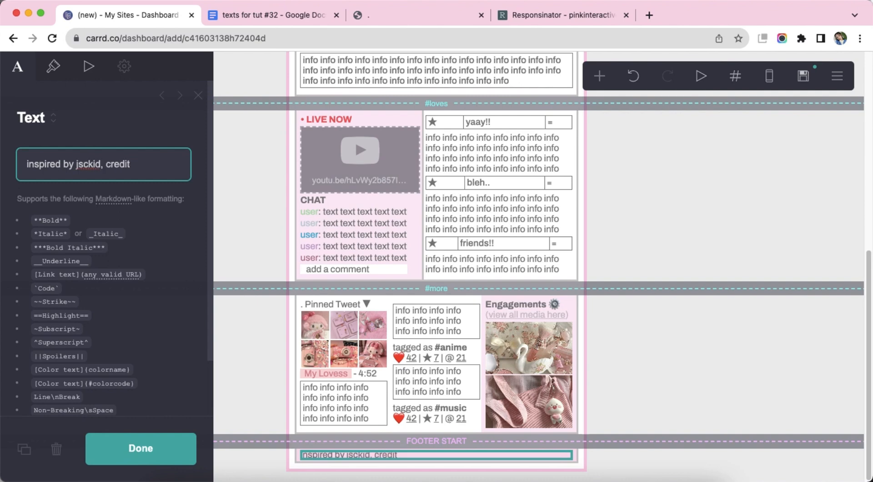
{"action": "type", "text": "e"}
Step: Set the footer text's weight to Medium and check the page in the mobile view
{"action": "left_click", "coordinate": [53, 66]}
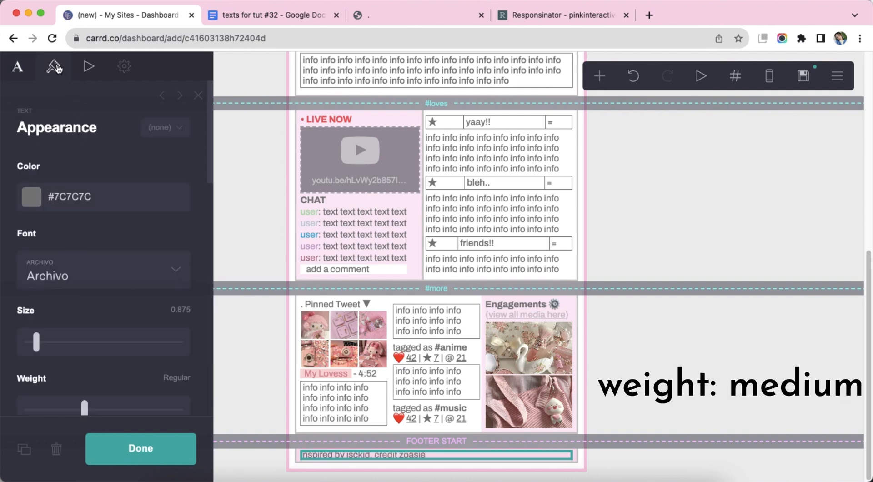
{"action": "scroll", "coordinate": [96, 236], "scroll_direction": "down", "scroll_amount": 2}
{"action": "left_click_drag", "start_coordinate": [81, 326], "coordinate": [101, 328]}
{"action": "left_click", "coordinate": [644, 393]}
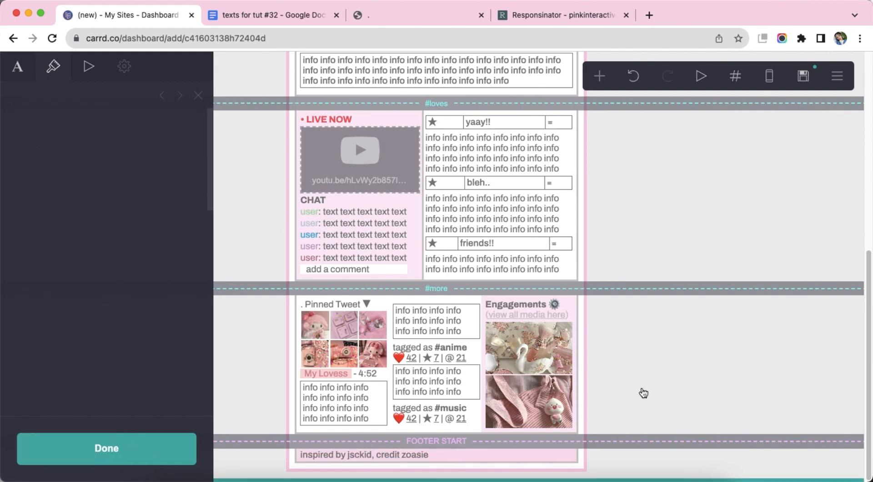
{"action": "left_click", "coordinate": [770, 77]}
{"action": "left_click", "coordinate": [770, 81]}
Step: Set the page's background colour to #FDF6FC
{"action": "scroll", "coordinate": [630, 388], "scroll_direction": "down", "scroll_amount": 5}
{"action": "scroll", "coordinate": [637, 318], "scroll_direction": "up", "scroll_amount": 8}
{"action": "left_click", "coordinate": [660, 241]}
{"action": "left_click", "coordinate": [138, 226]}
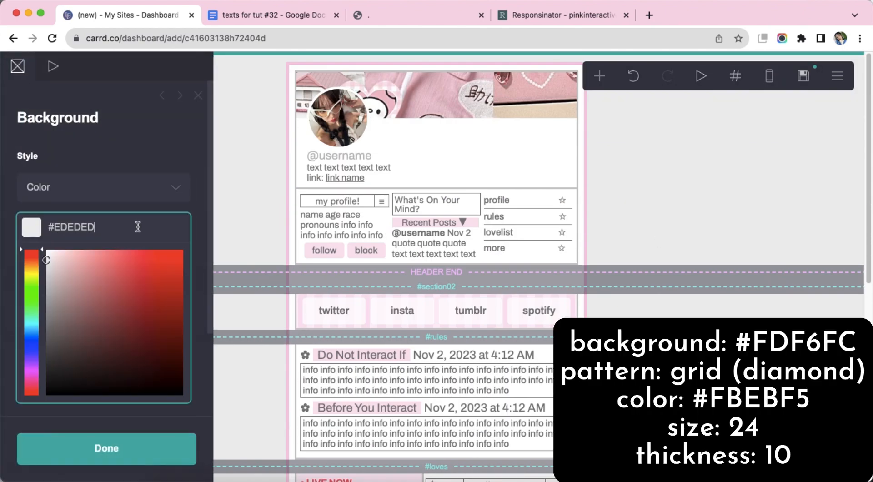
{"action": "type", "text": "#FDF6FC"}
{"action": "key", "text": "Return"}
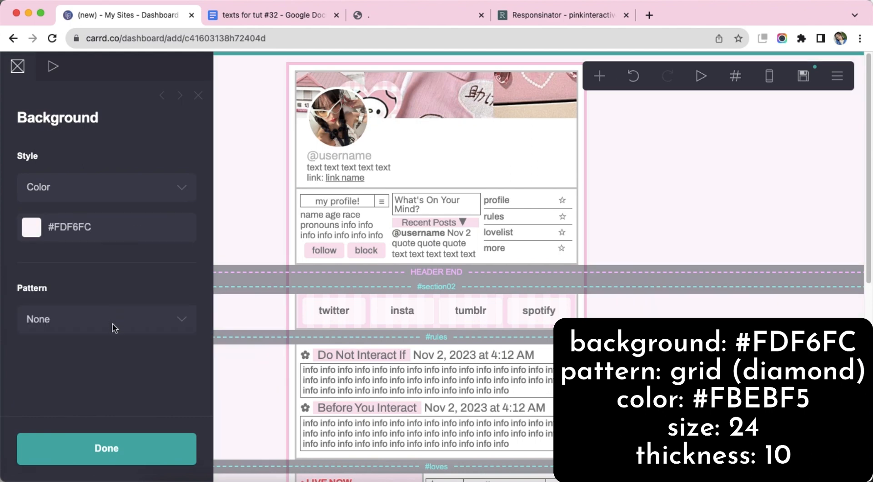
Step: Give the page background a Grid (Diamond) pattern in colour #FBEBF5 with size 24 and thickness 10
{"action": "left_click", "coordinate": [113, 323]}
{"action": "key", "text": "Down"}
{"action": "key", "text": "Return"}
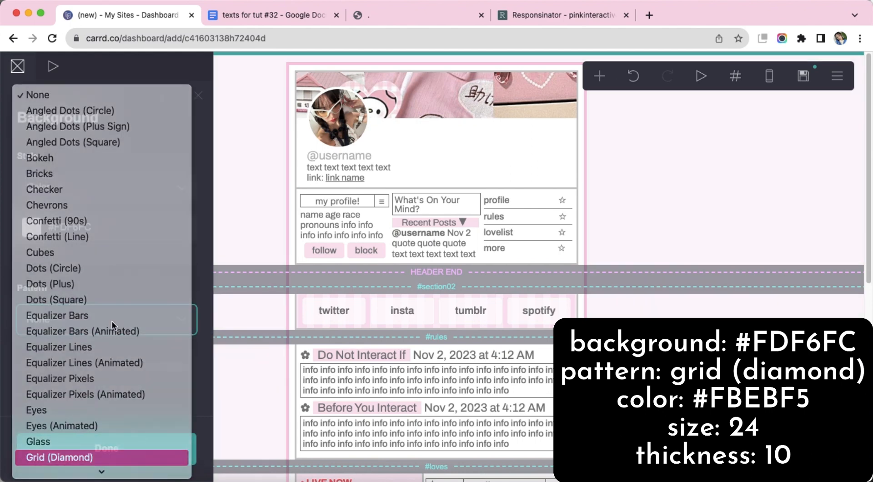
{"action": "scroll", "coordinate": [123, 300], "scroll_direction": "down", "scroll_amount": 3}
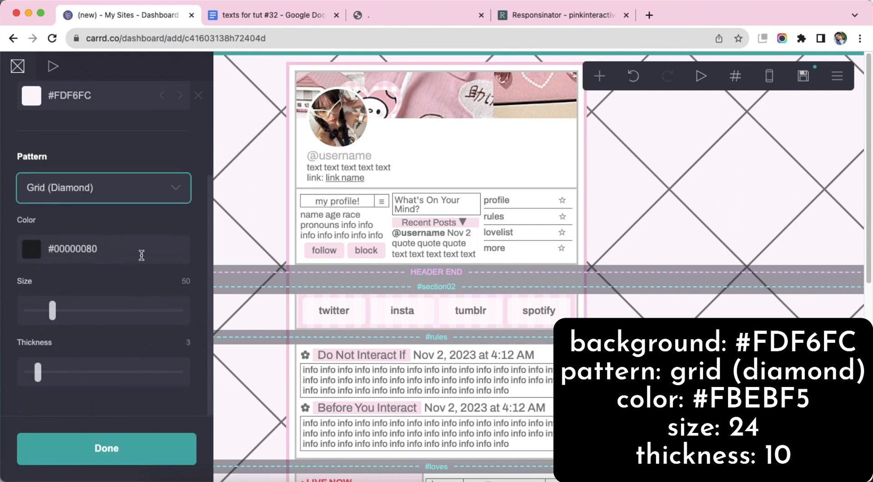
{"action": "left_click", "coordinate": [142, 255]}
{"action": "type", "text": "#FBEBF5"}
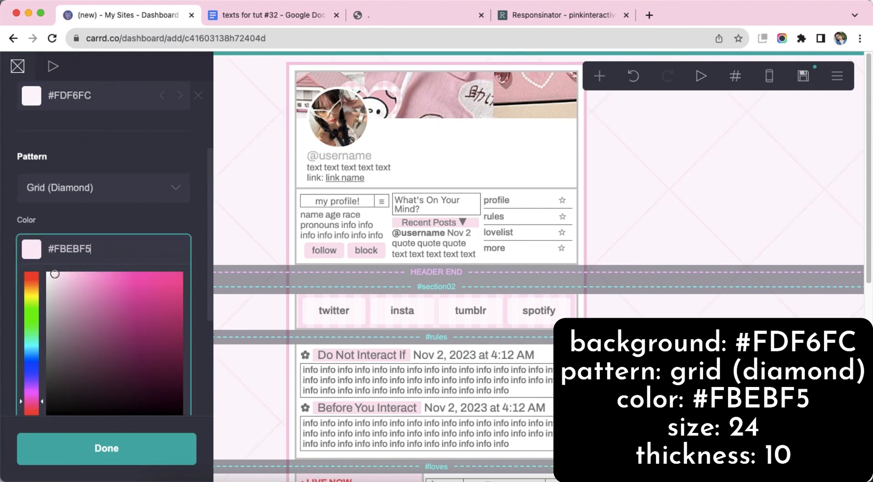
{"action": "key", "text": "Return"}
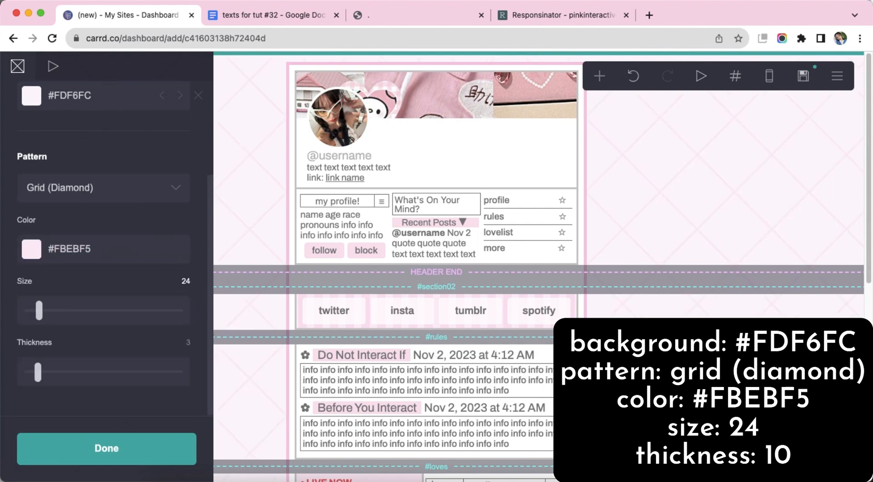
{"action": "type", "text": "10"}
{"action": "key", "text": "Return"}
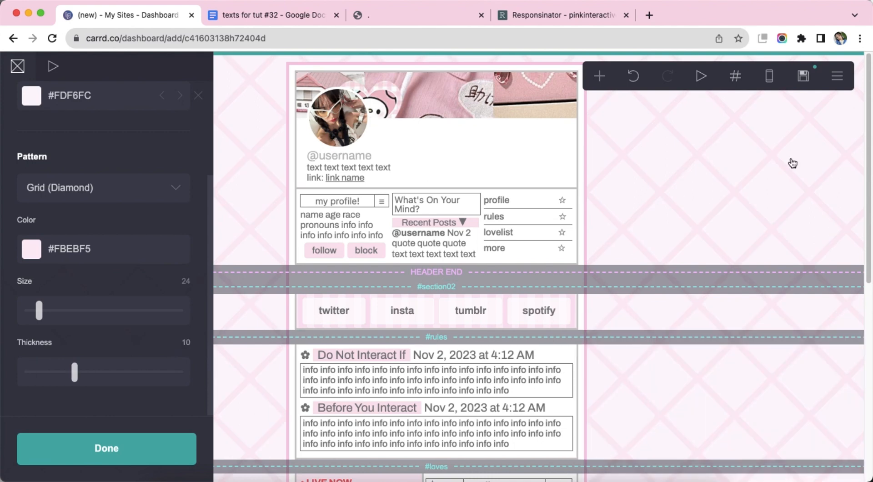
Step: Save the site and view the rules, lovelist, more and profile sections on the published page
{"action": "left_click", "coordinate": [805, 88]}
{"action": "left_click", "coordinate": [57, 191]}
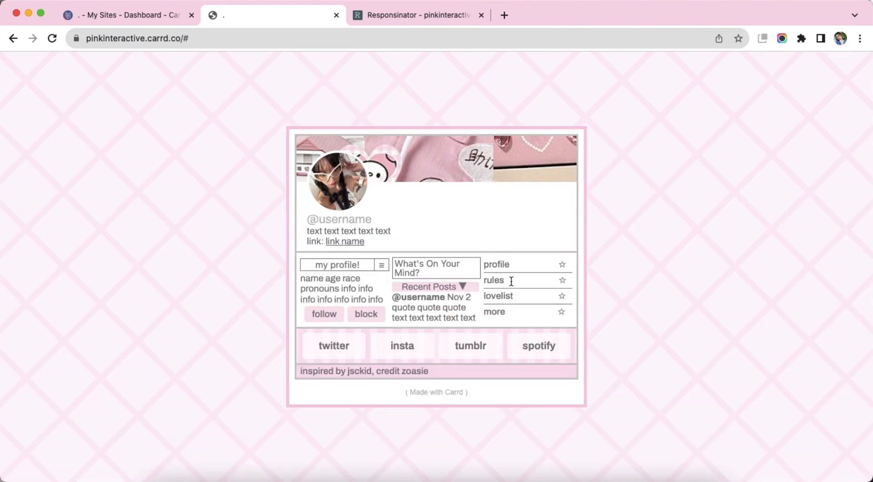
{"action": "left_click", "coordinate": [498, 281]}
{"action": "left_click", "coordinate": [499, 257]}
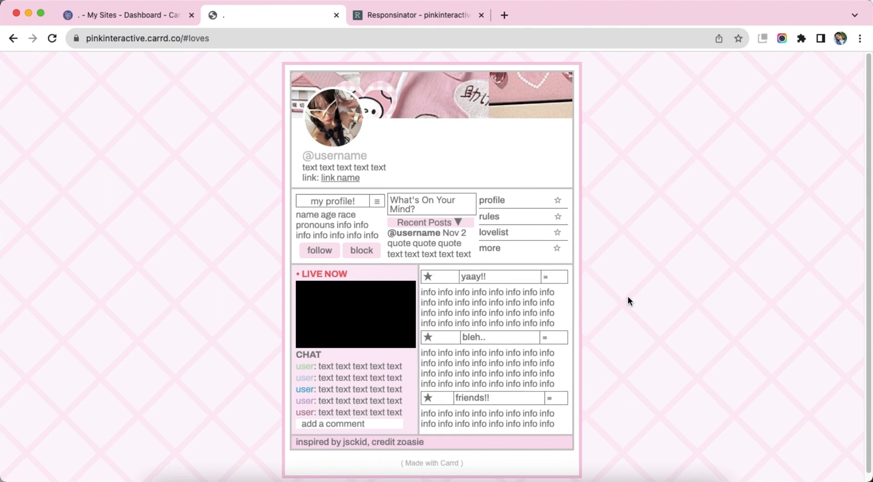
{"action": "left_click", "coordinate": [491, 249]}
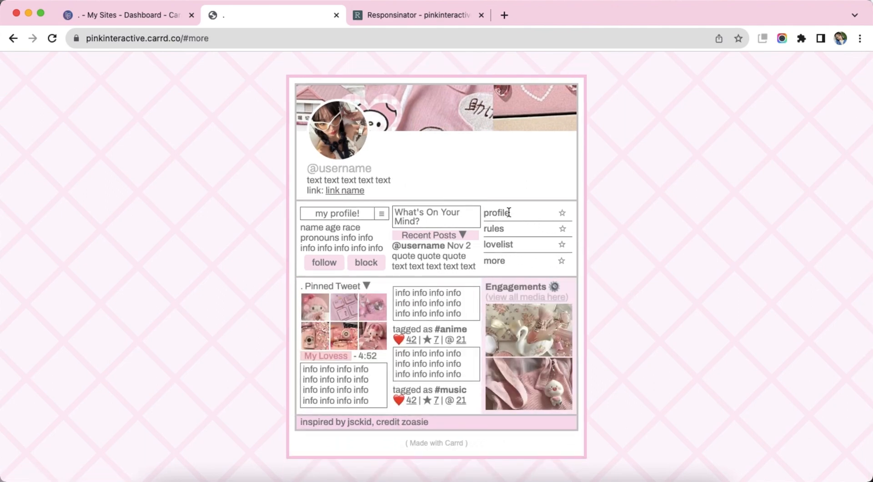
{"action": "left_click", "coordinate": [512, 213]}
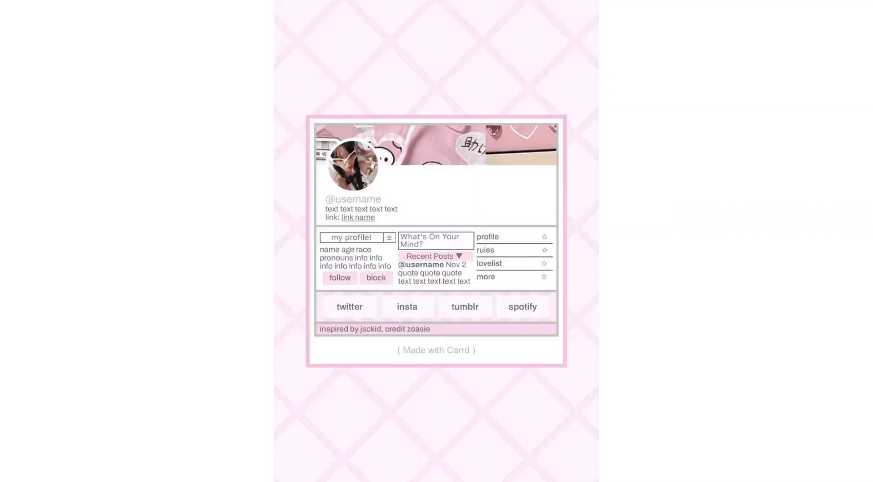
Step: Check the rules, lovelist and more sections of the published page in its phone layout
{"action": "left_click", "coordinate": [485, 250]}
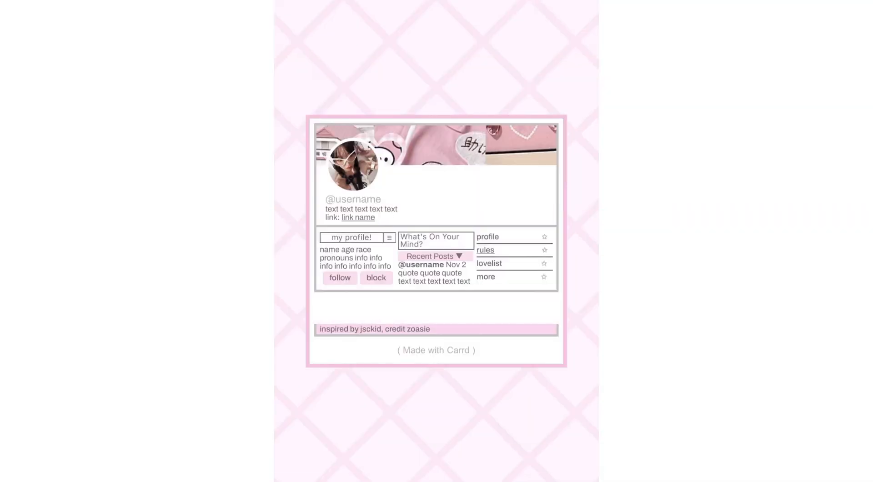
{"action": "left_click", "coordinate": [489, 233]}
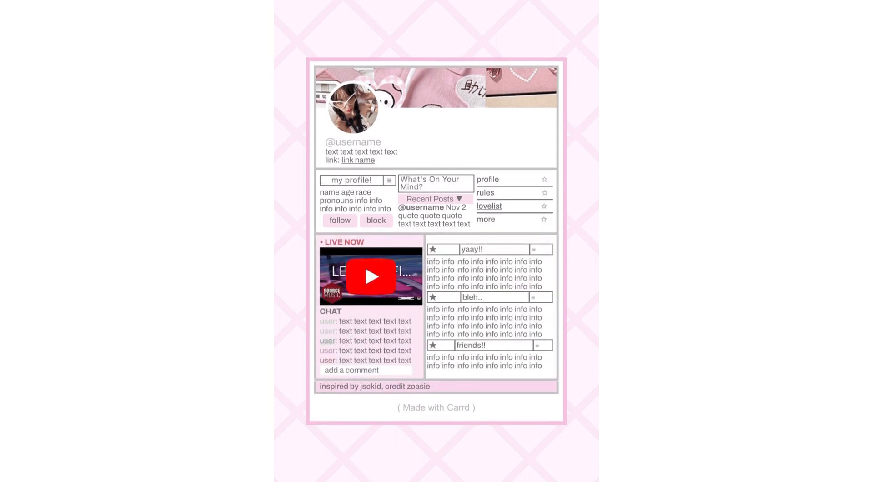
{"action": "left_click", "coordinate": [485, 219]}
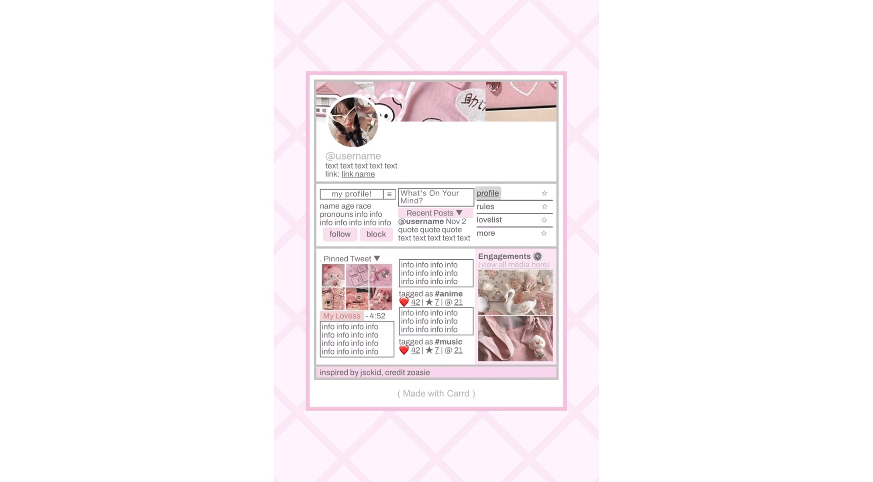